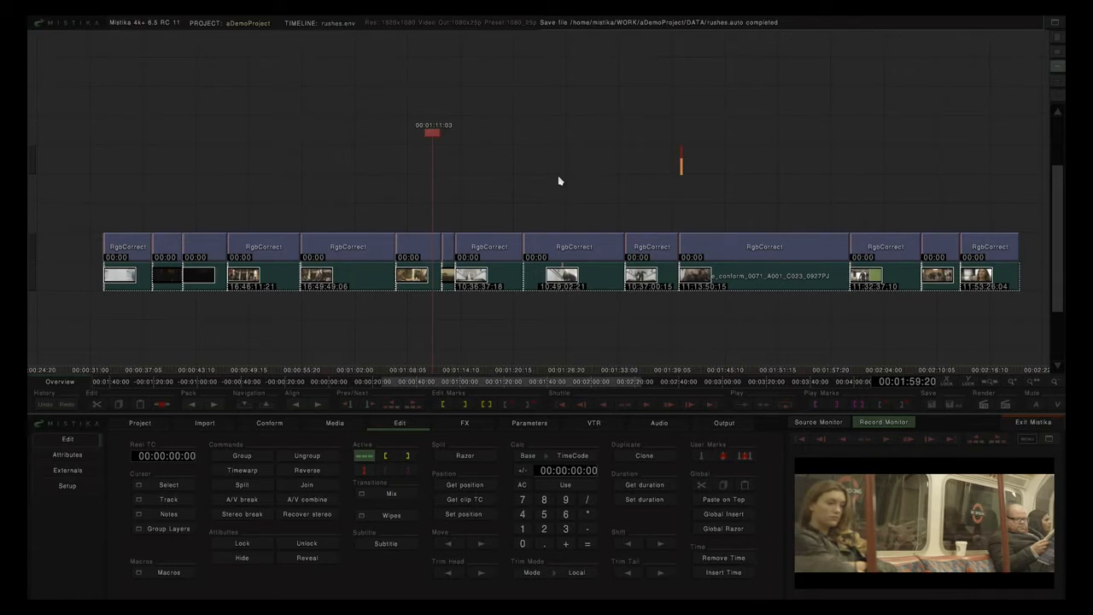
Step: Open the RgbCorrect effect on the train-carriage clip under the playhead
scroll(426, 247, "up", 4)
double_click(427, 248)
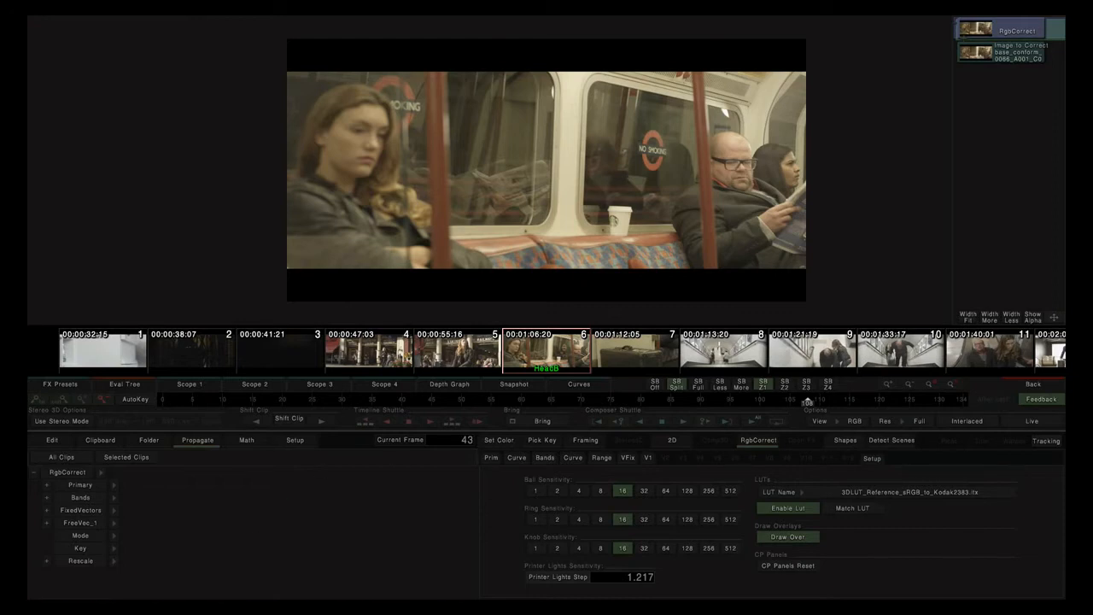
Step: Check the MISTIKA-ENV/etc/3DLUTS folder in the Dolphin file manager for the stored 3D LUT files, and minimise its window
left_click(286, 592)
left_click(312, 544)
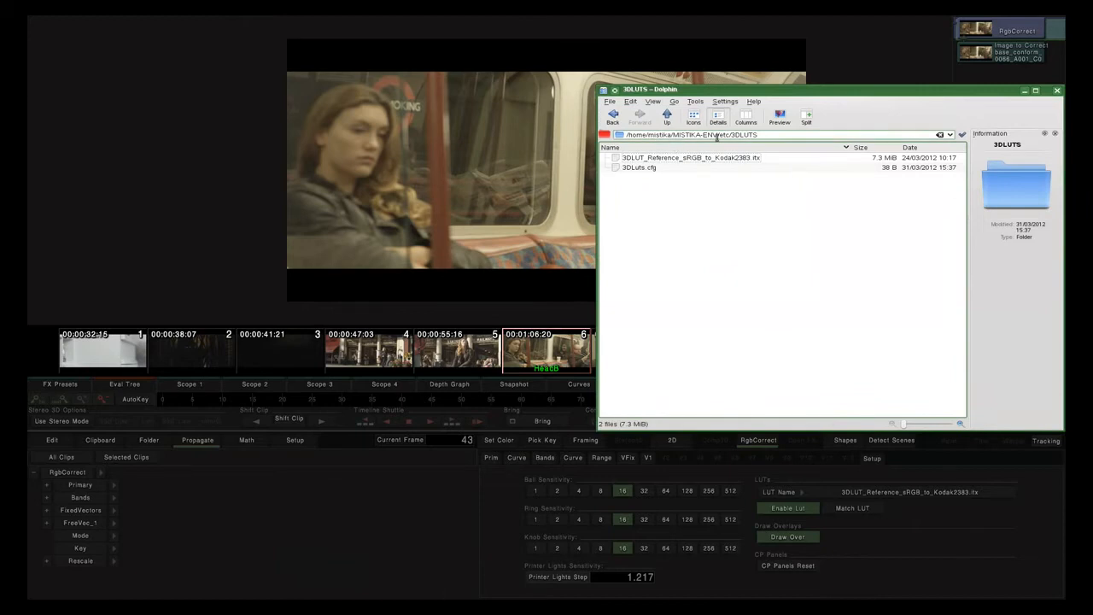
left_click(668, 118)
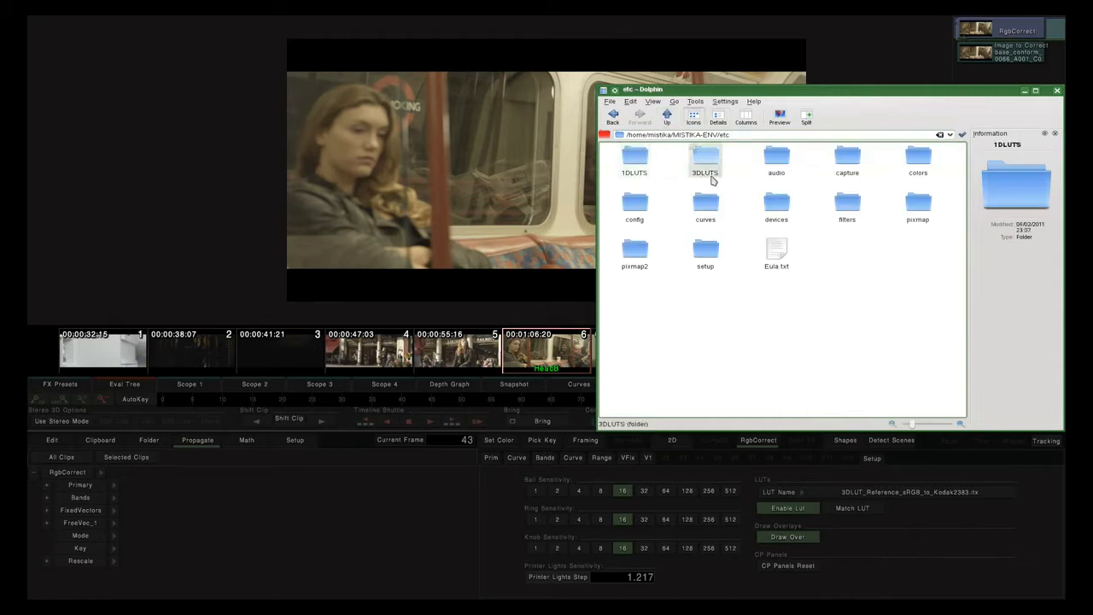
left_click(709, 170)
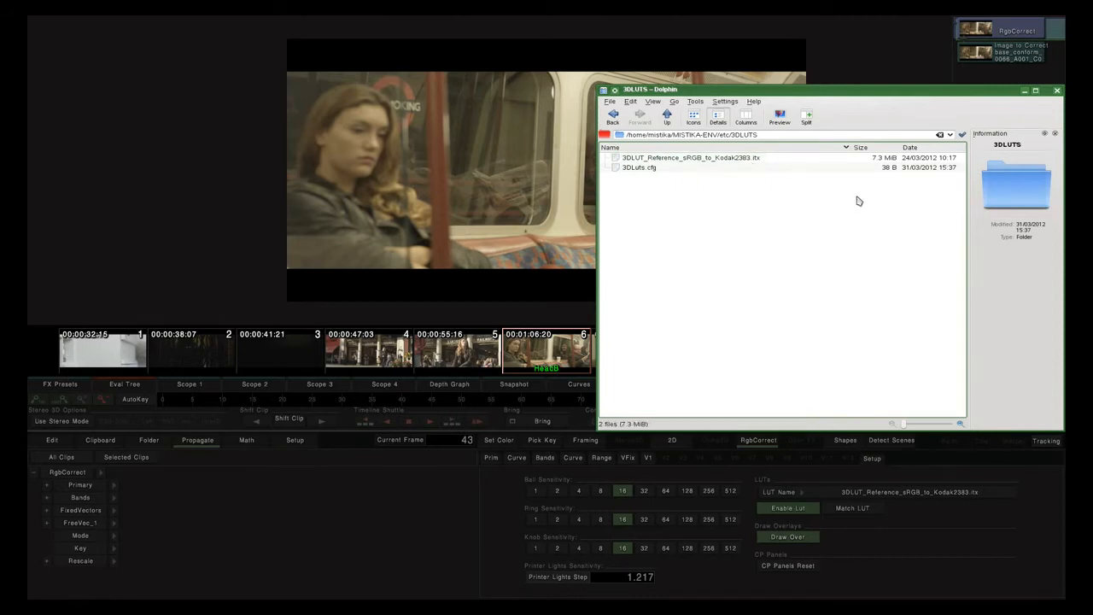
left_click(1025, 91)
Step: Choose 3DLUT_Reference_sRGB_to_Kodak2383.itx as the LUT and switch Lut3D on in the RgbCorrect Mode parameters
left_click(888, 494)
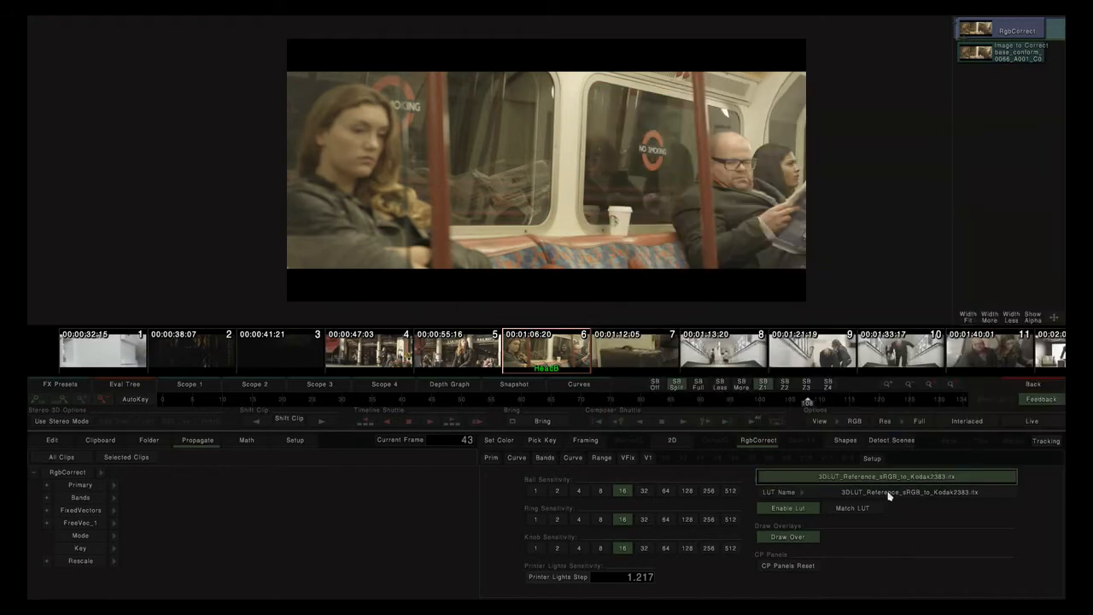
left_click(919, 476)
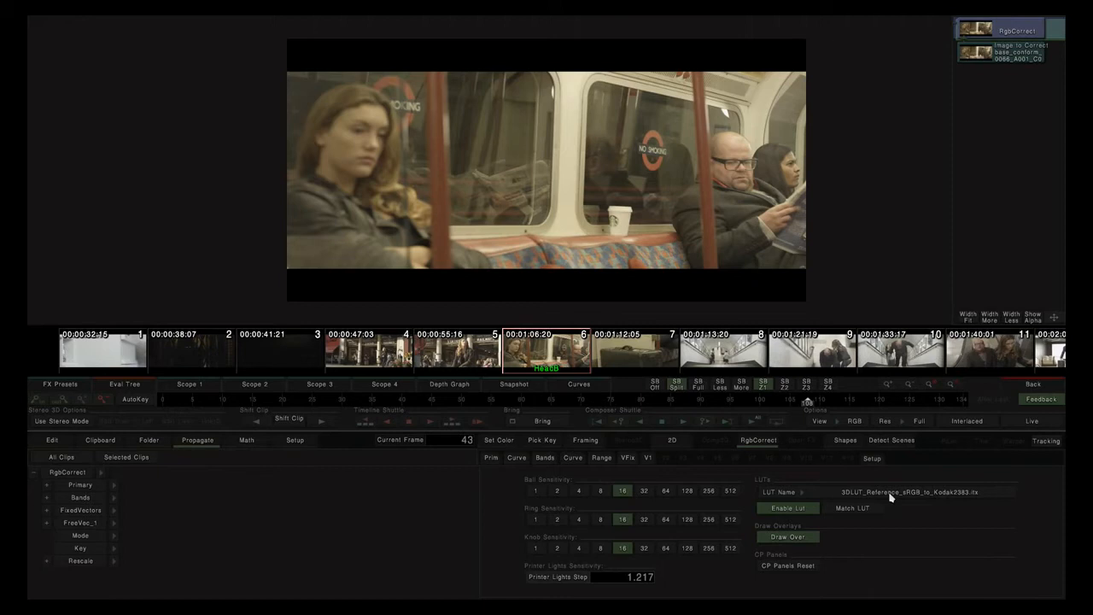
left_click(114, 536)
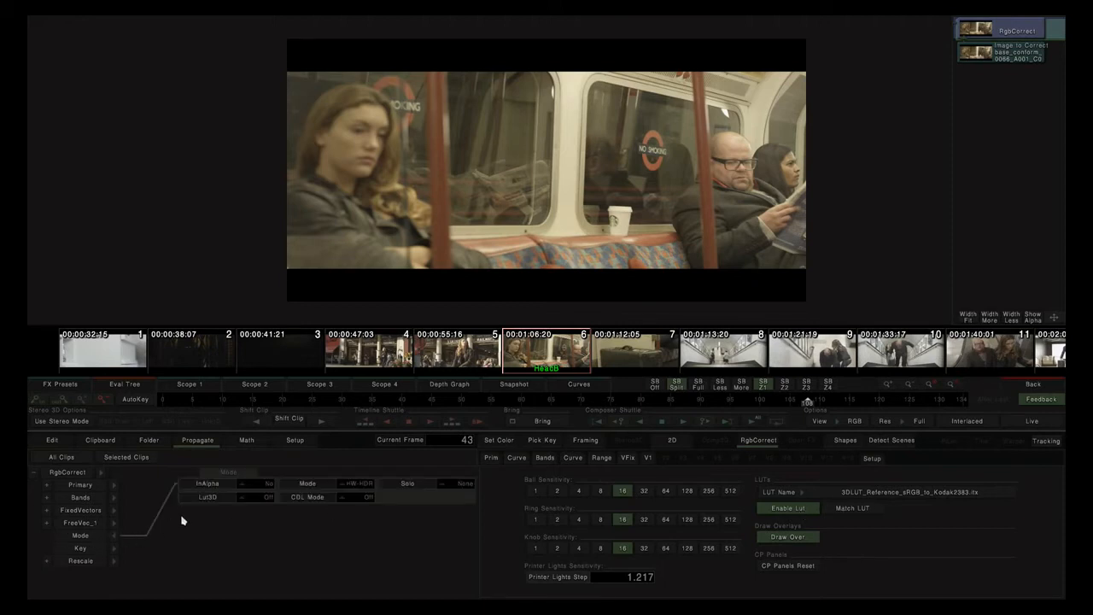
left_click(255, 499)
left_click(256, 487)
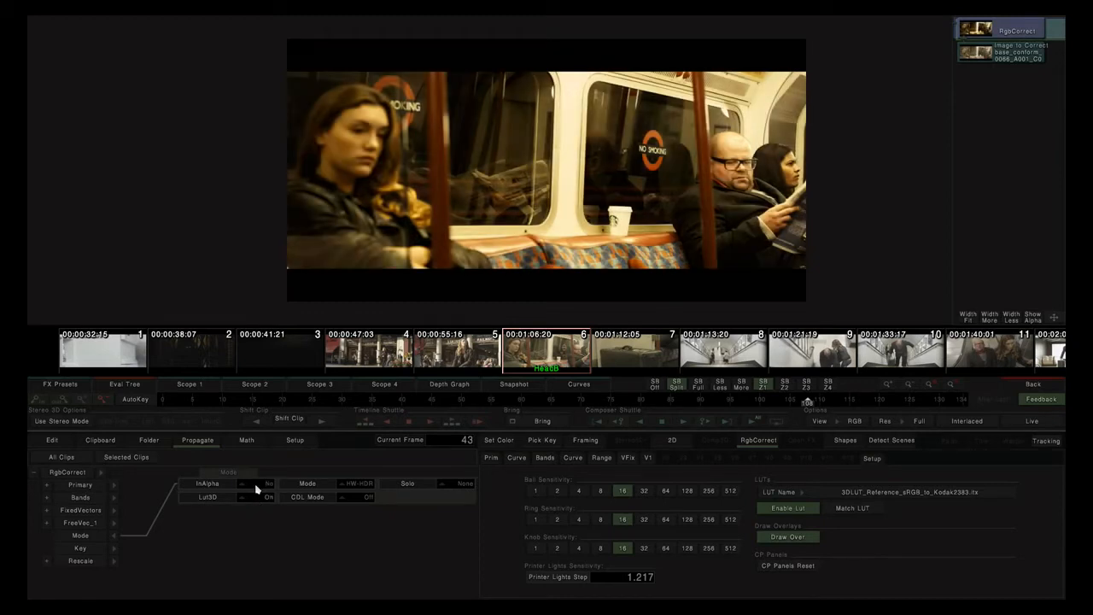
left_click(117, 535)
Step: Try raising the primary Gamma and Black Point levels under the LUT, and reset these primary adjustments
left_click(487, 465)
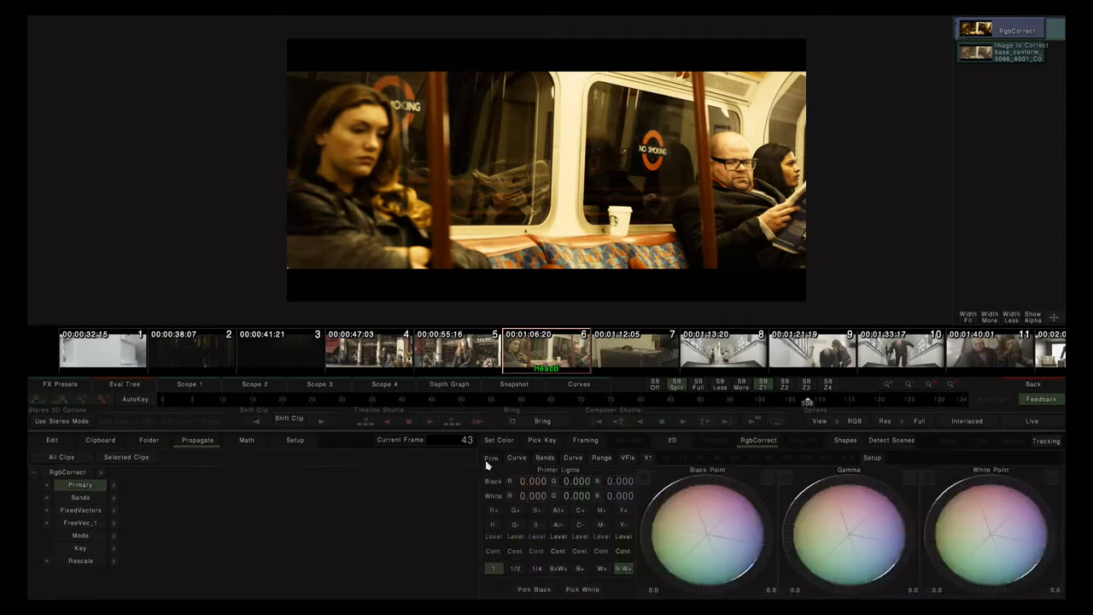
left_click_drag(854, 483, 913, 487)
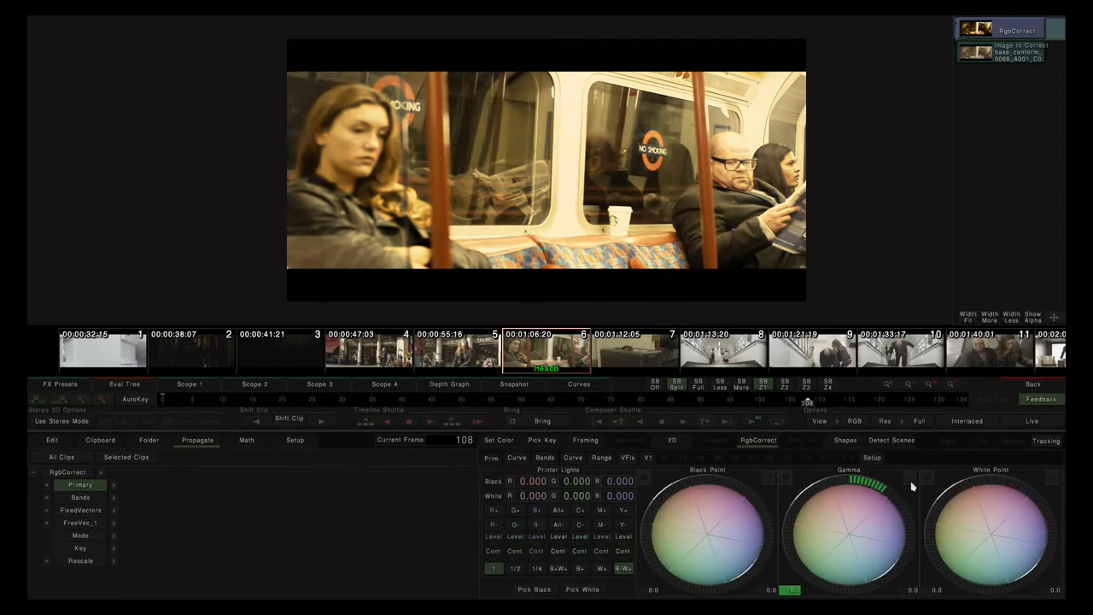
mouse_move(708, 485)
left_mouse_down()
mouse_move(653, 489)
mouse_move(726, 494)
left_mouse_up()
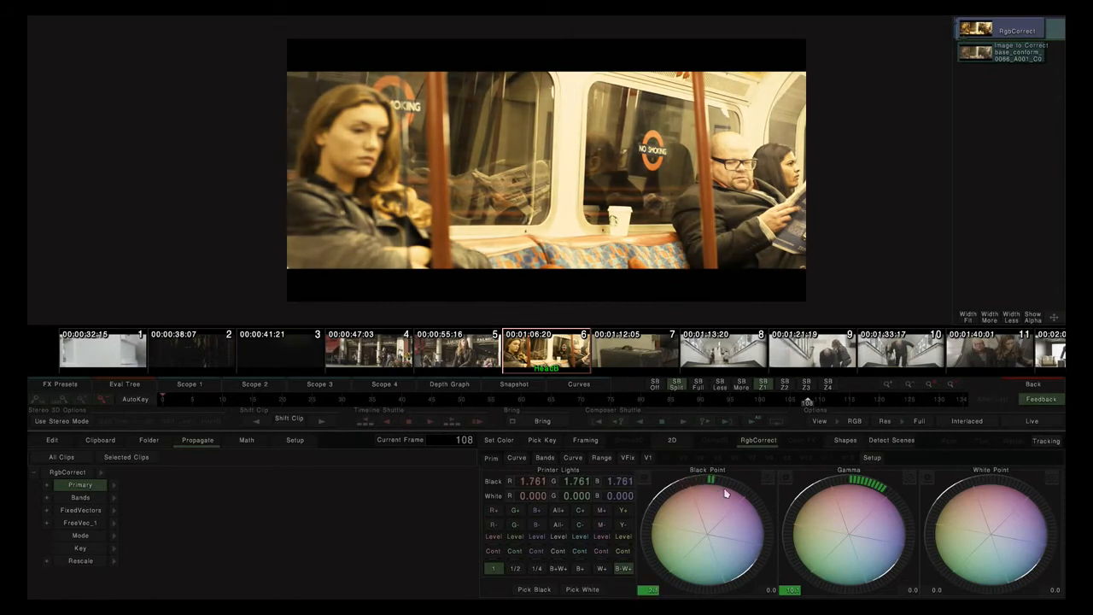
mouse_move(886, 494)
left_mouse_down()
mouse_move(859, 478)
mouse_move(885, 492)
left_mouse_up()
key("BackSpace")
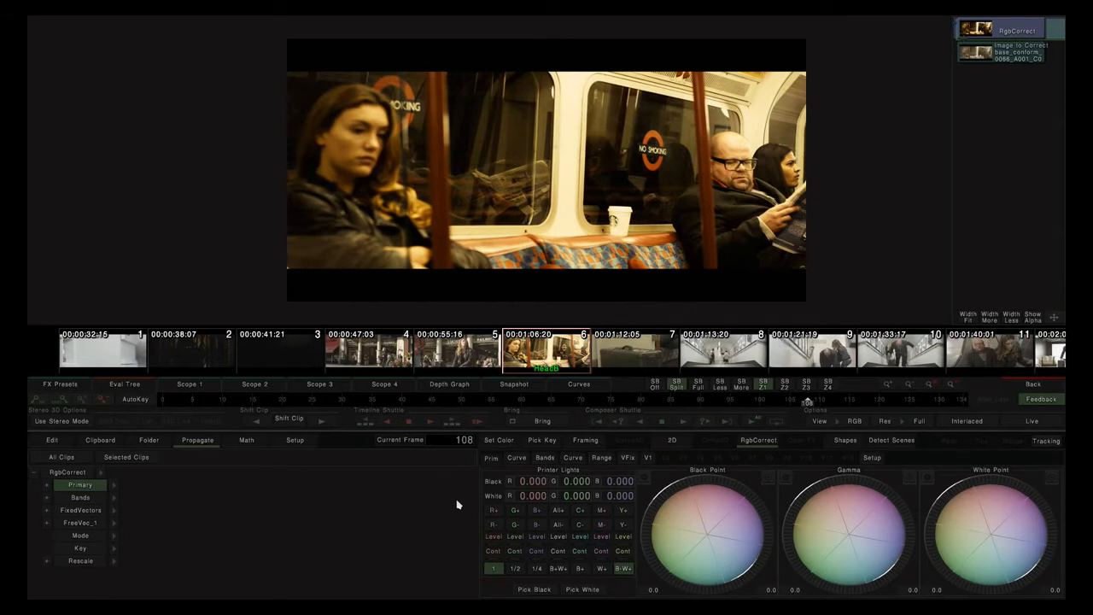
Step: Switch Lut3D off for the RgbCorrect effect and run Match LUT on the clip
left_click(871, 459)
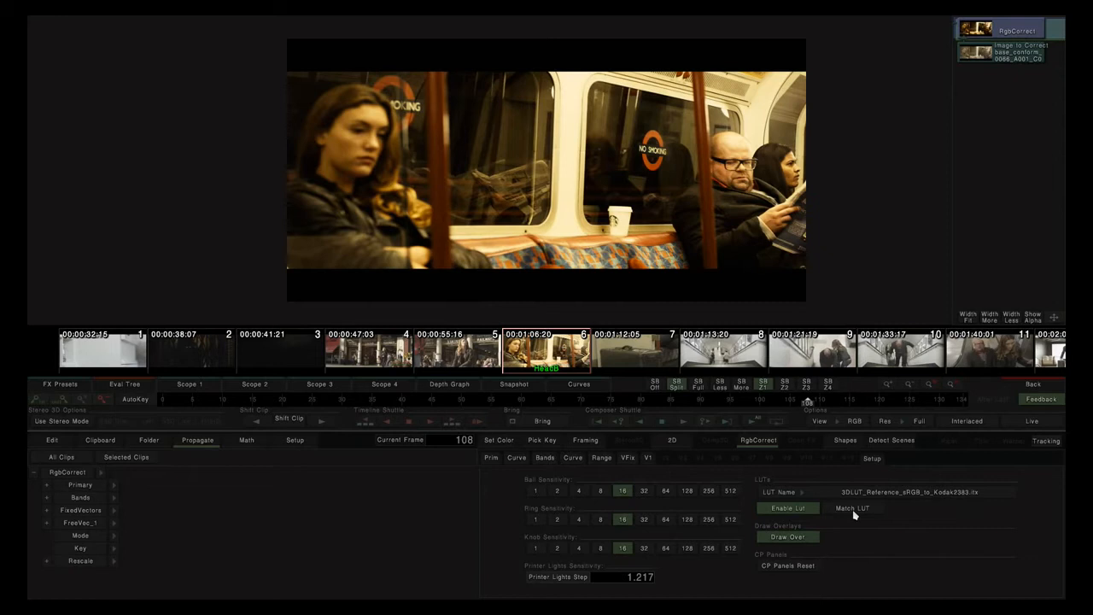
left_click(114, 537)
left_click(254, 499)
left_click(261, 476)
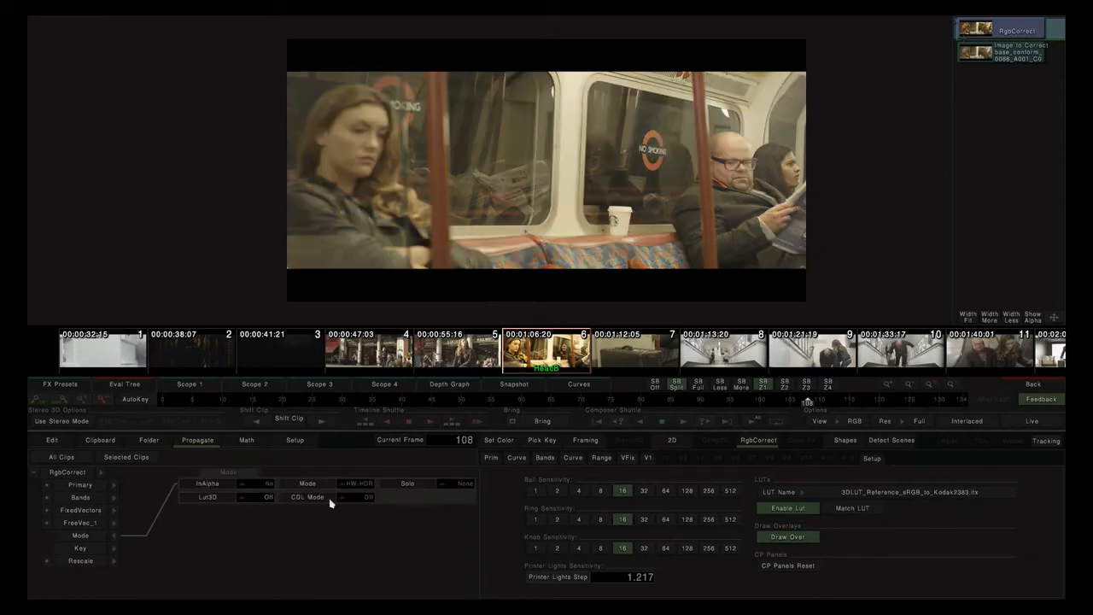
left_click(854, 508)
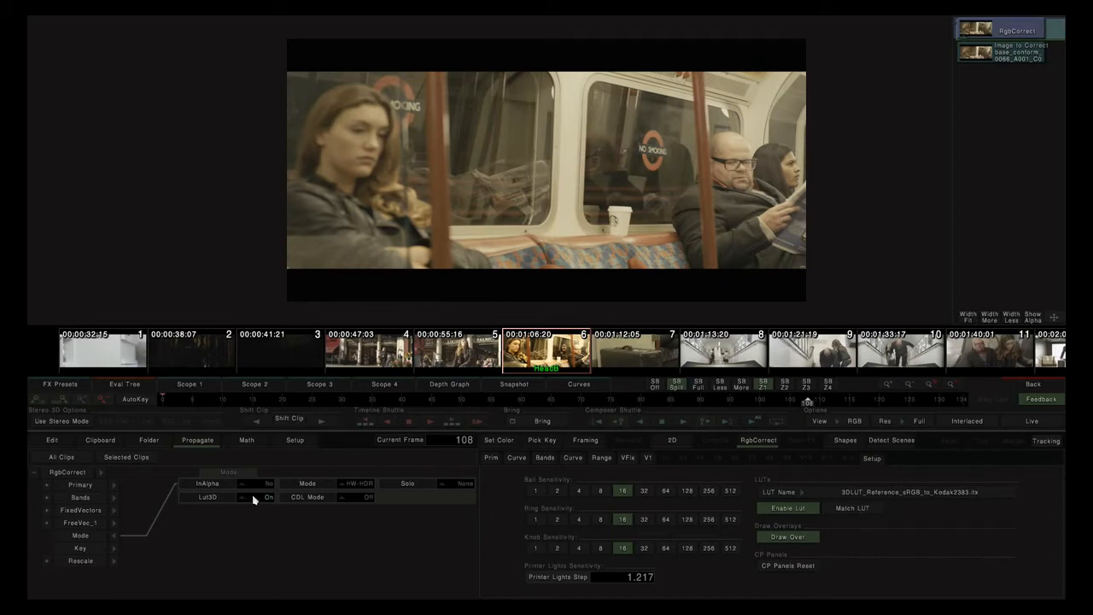
Step: Review the primary correction made by Match LUT, and compare the image with Lut3D off and back on
left_click(492, 459)
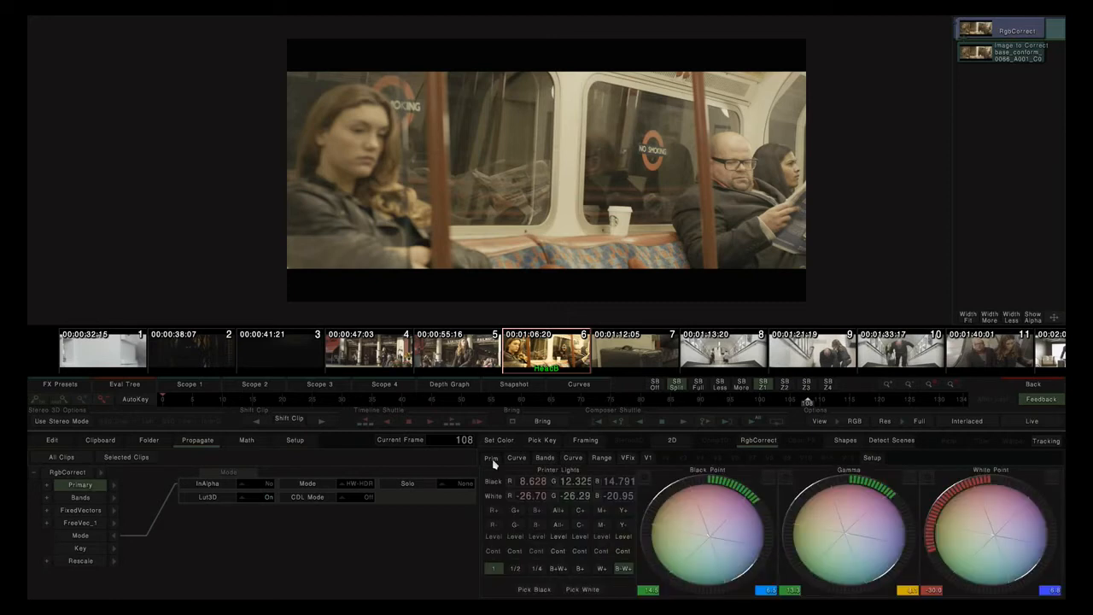
left_click(870, 460)
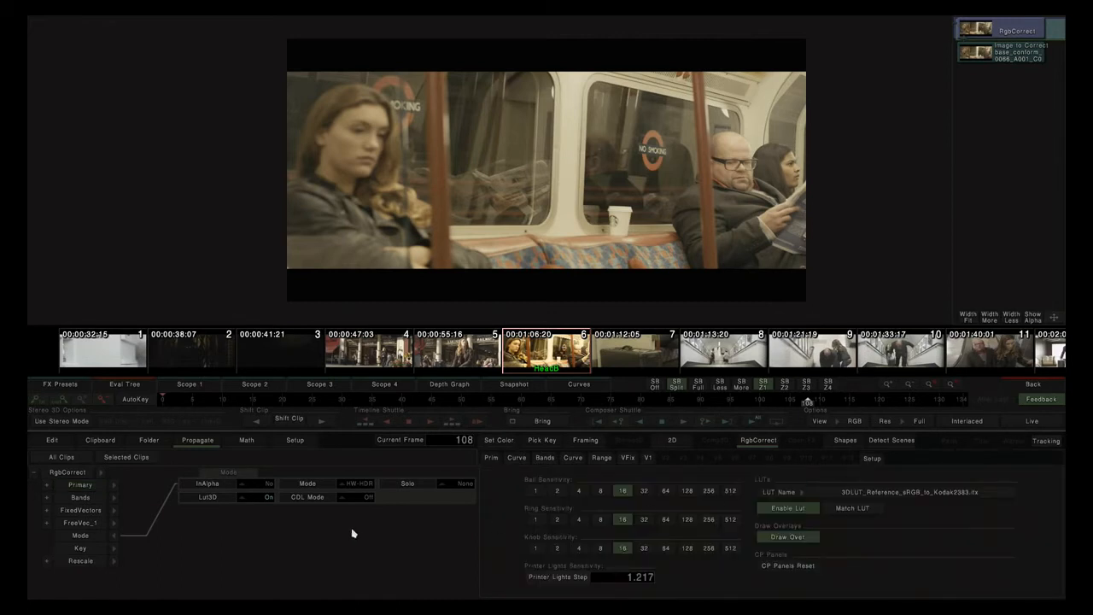
left_click(254, 497)
left_click(261, 477)
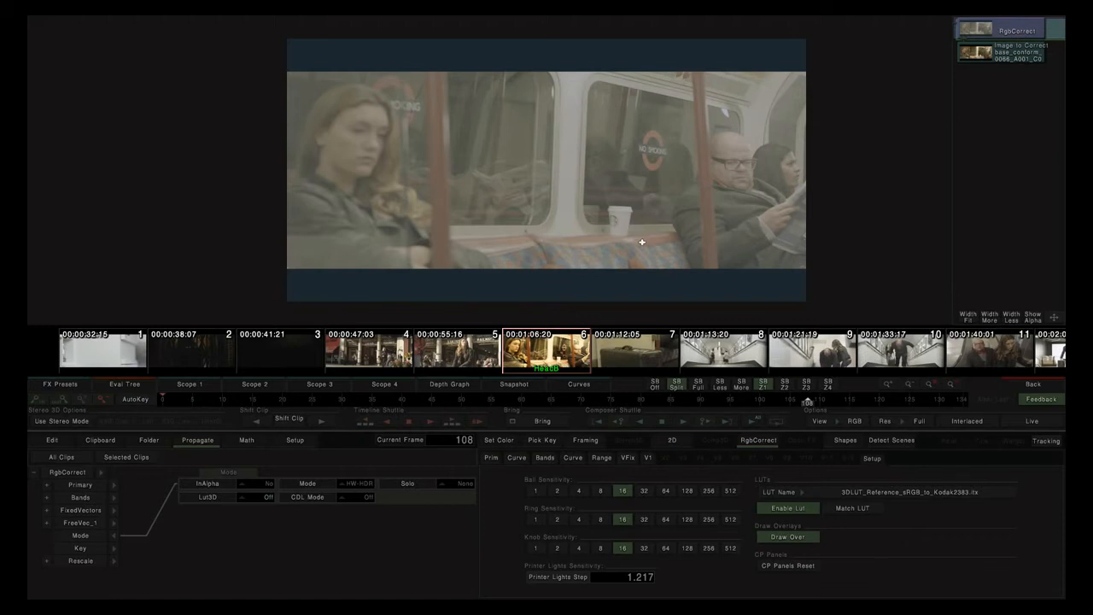
left_click(258, 487)
left_click(258, 486)
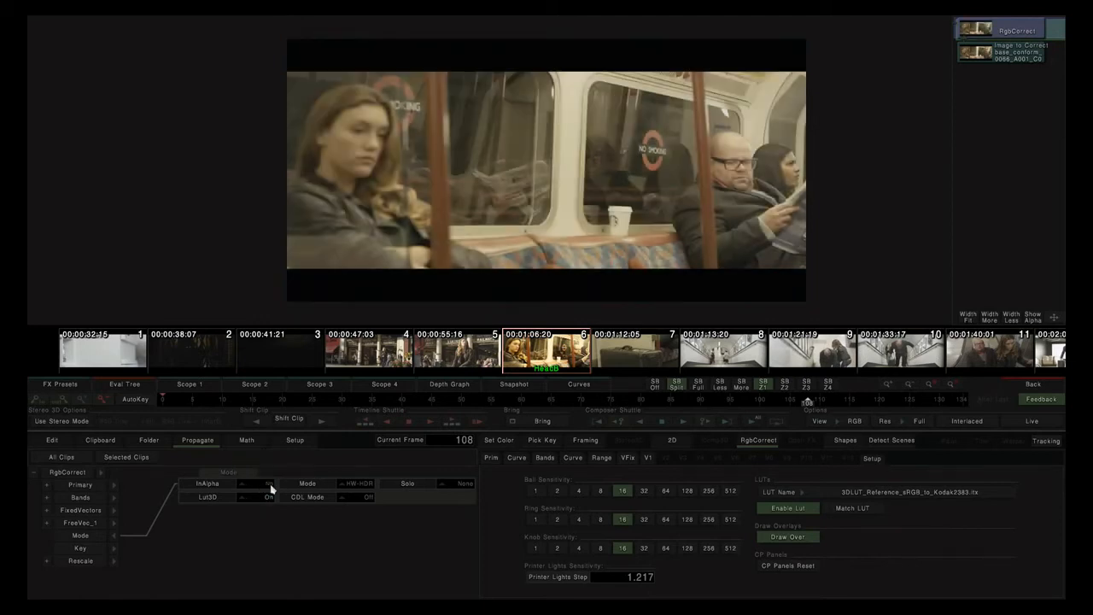
Step: Compare the original source image with the RgbCorrect result by alternating between the two nodes
left_click(1006, 59)
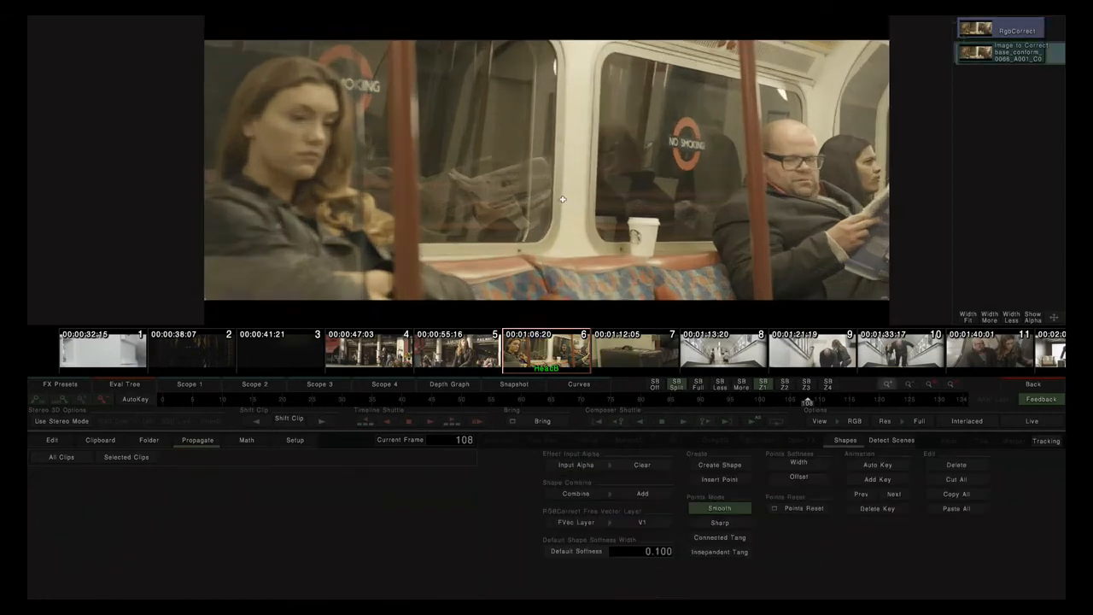
left_click(1001, 35)
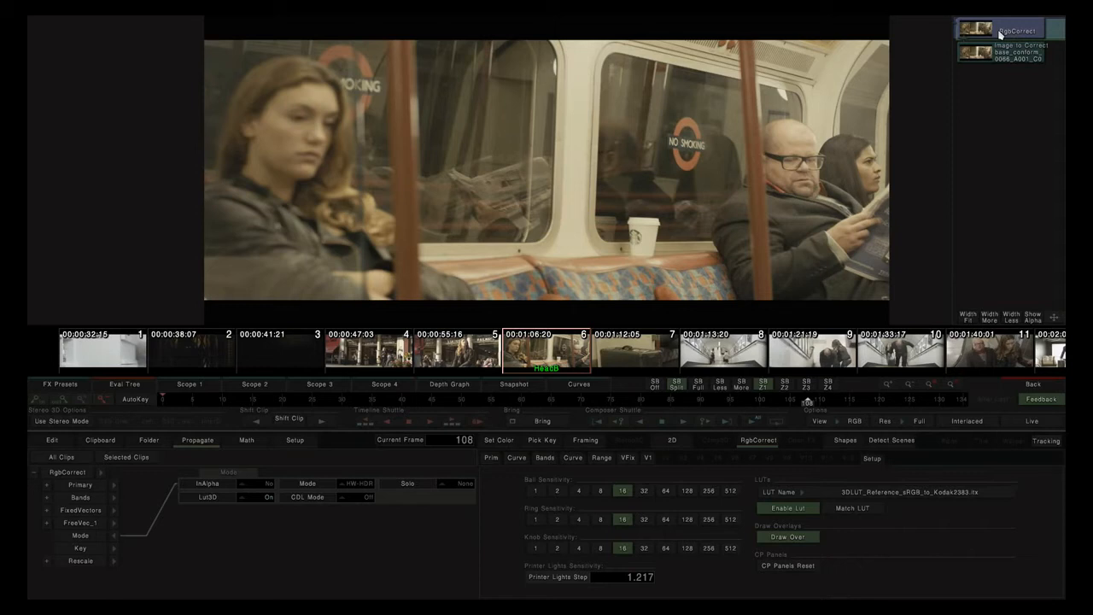
left_click(1003, 58)
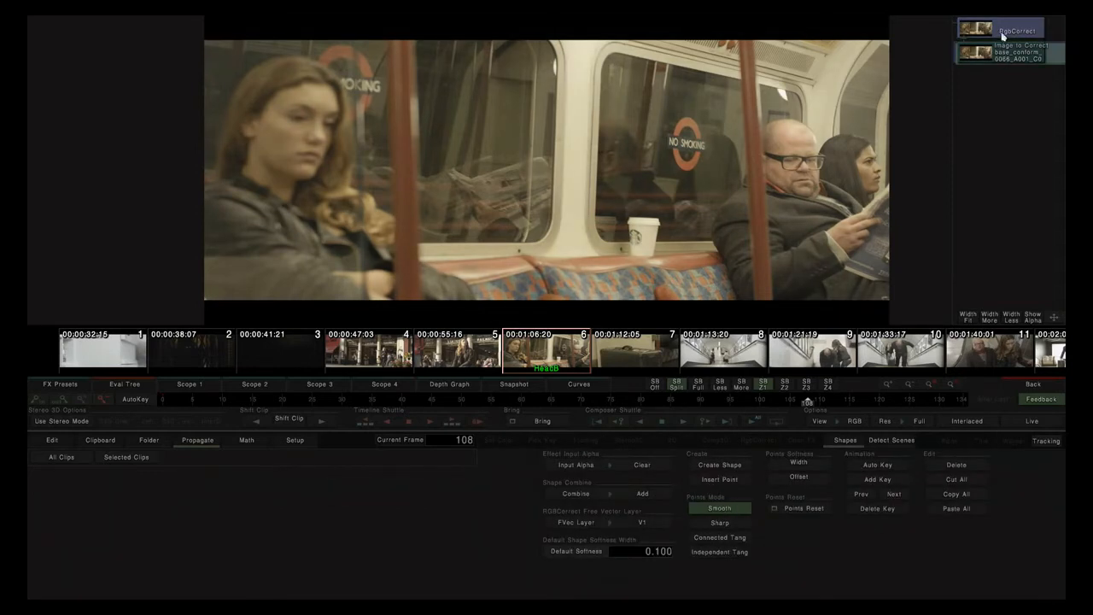
left_click(1004, 35)
left_click(1002, 57)
left_click(993, 36)
left_click(991, 52)
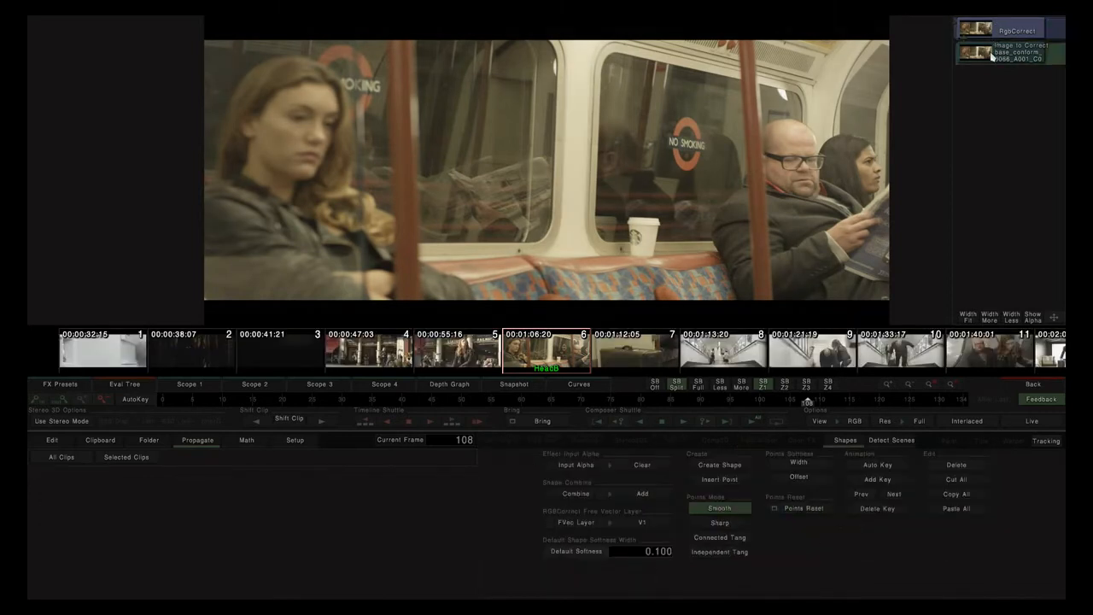
left_click(994, 34)
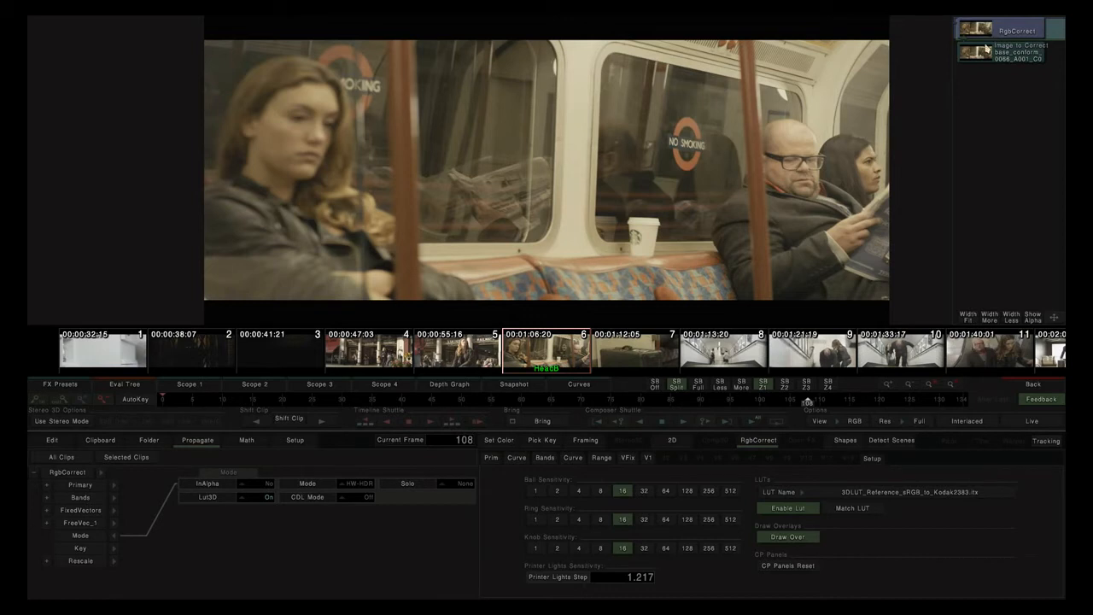
Step: Return to the timeline and delete the RgbCorrect effect from above the base_conform_0066 clip
left_click(1011, 387)
scroll(443, 193, "up", 7)
left_click_drag(614, 193, 454, 186)
left_click(557, 245)
key("Delete")
Step: Apply a LUT 3D effect to the base_conform_0066 clip
left_click(553, 277)
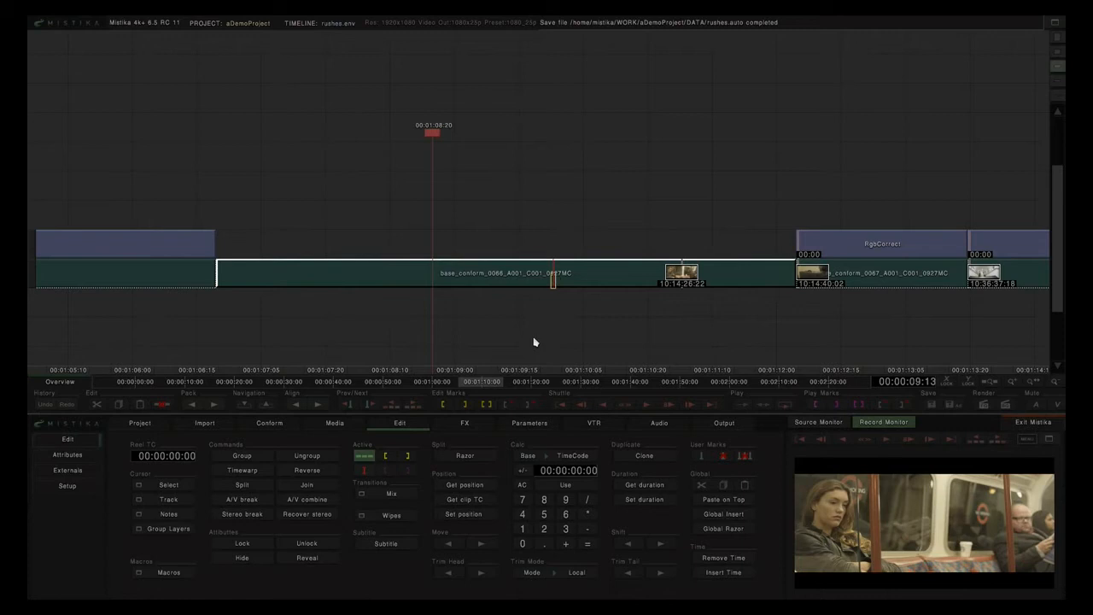
left_click(459, 423)
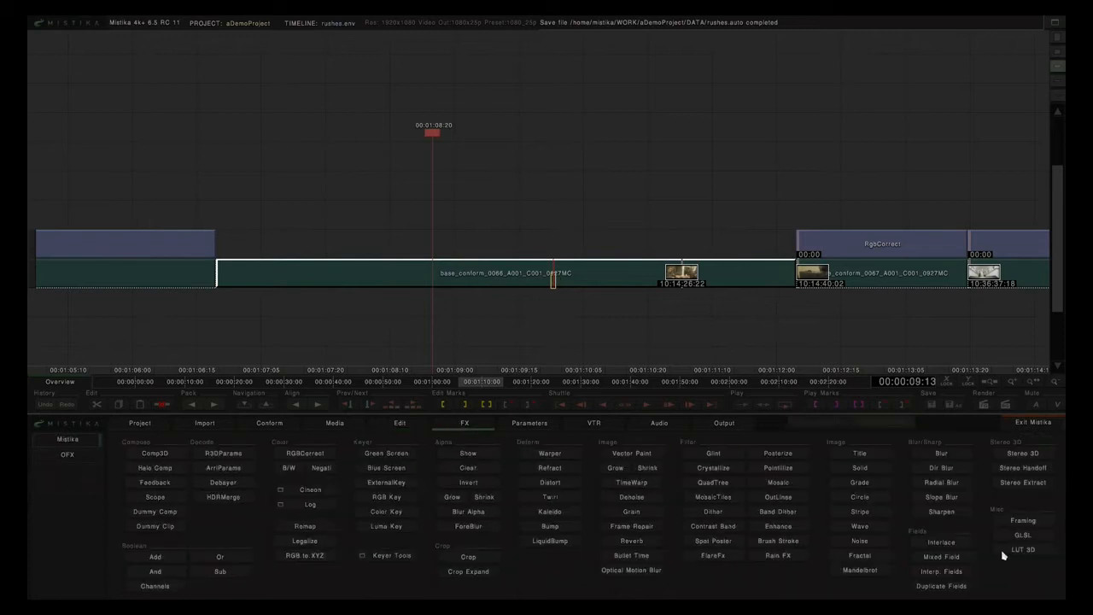
left_click(1031, 552)
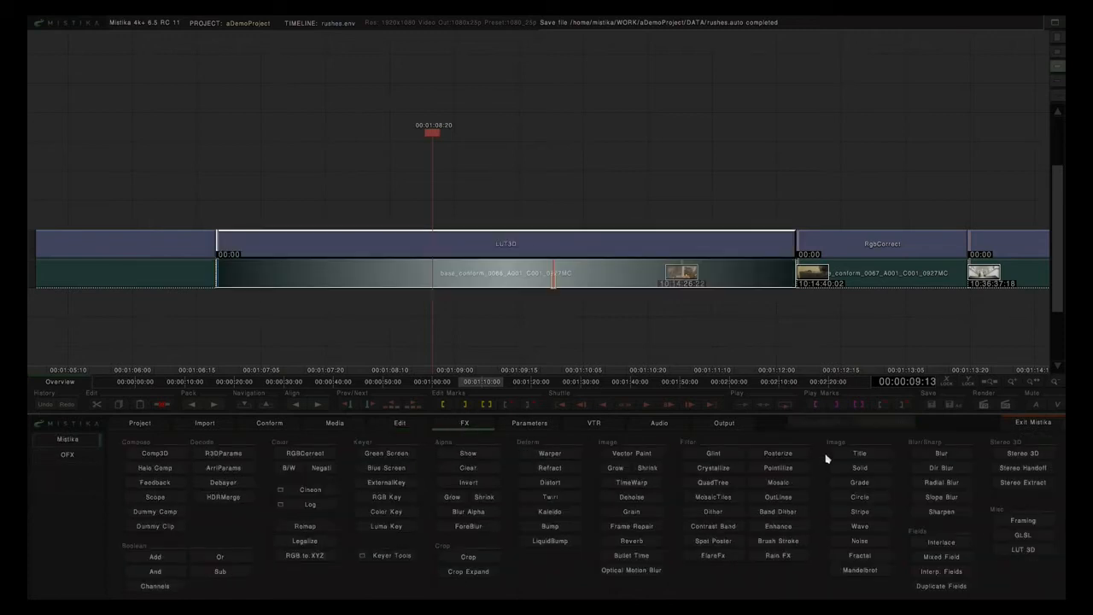
Step: Open the LUT3D effect and set its Lut 3D file to 3DLUT_Reference_sRGB_to_Kodak2383.itx
left_click(545, 246)
left_click(544, 247)
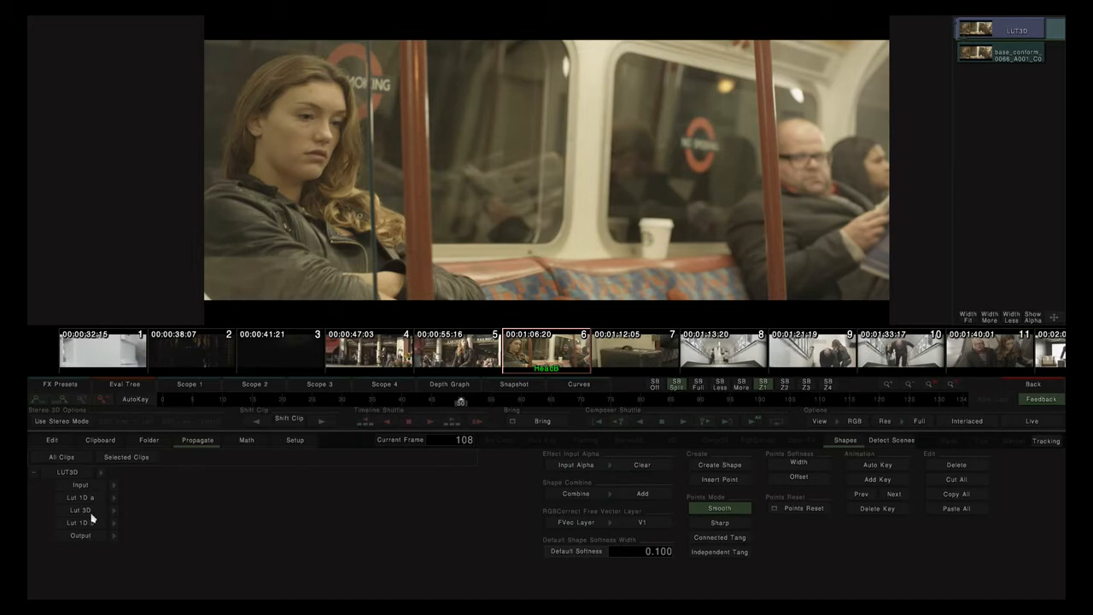
left_click(113, 511)
left_click(425, 486)
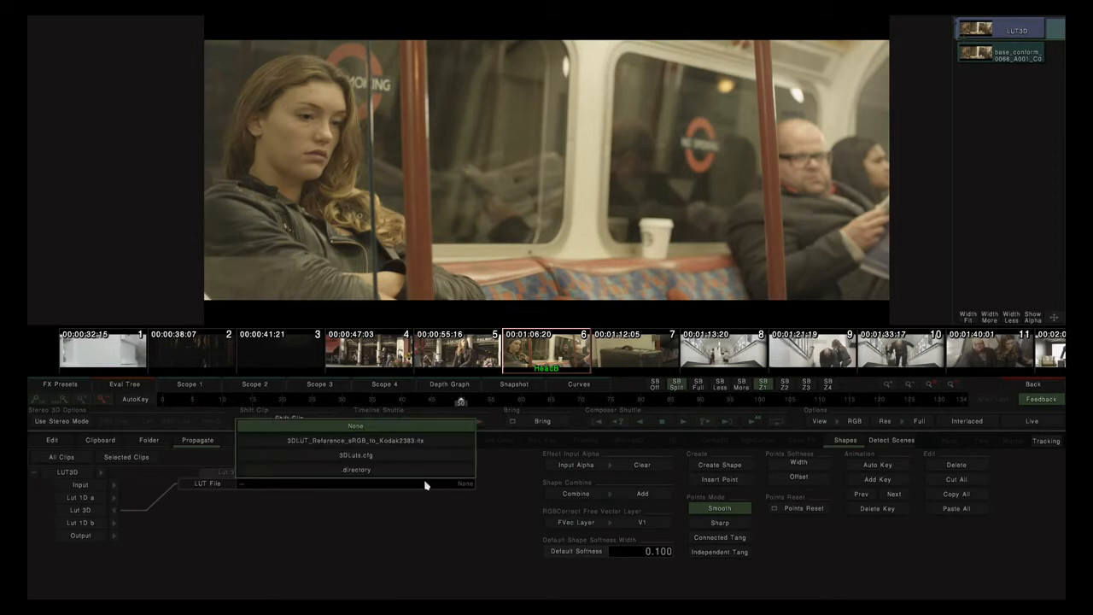
left_click(380, 443)
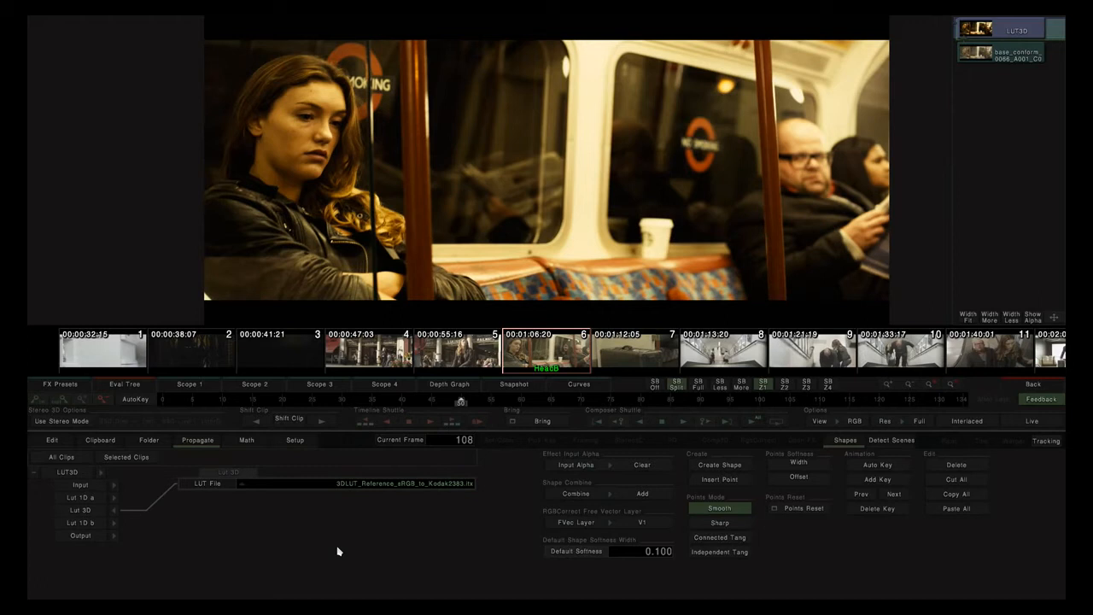
Step: Examine the LUT File settings of the Lut 1D a, Lut 3D and Lut 1D b groups
left_click(115, 499)
left_click(113, 523)
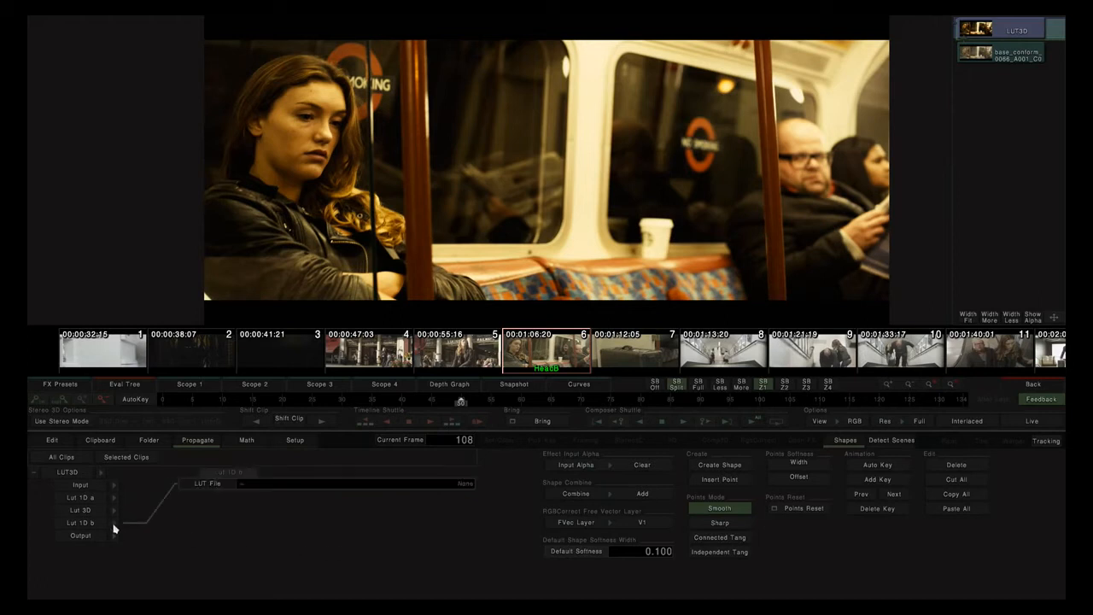
left_click(113, 503)
left_click(115, 510)
left_click(112, 511)
left_click(114, 498)
left_click(114, 511)
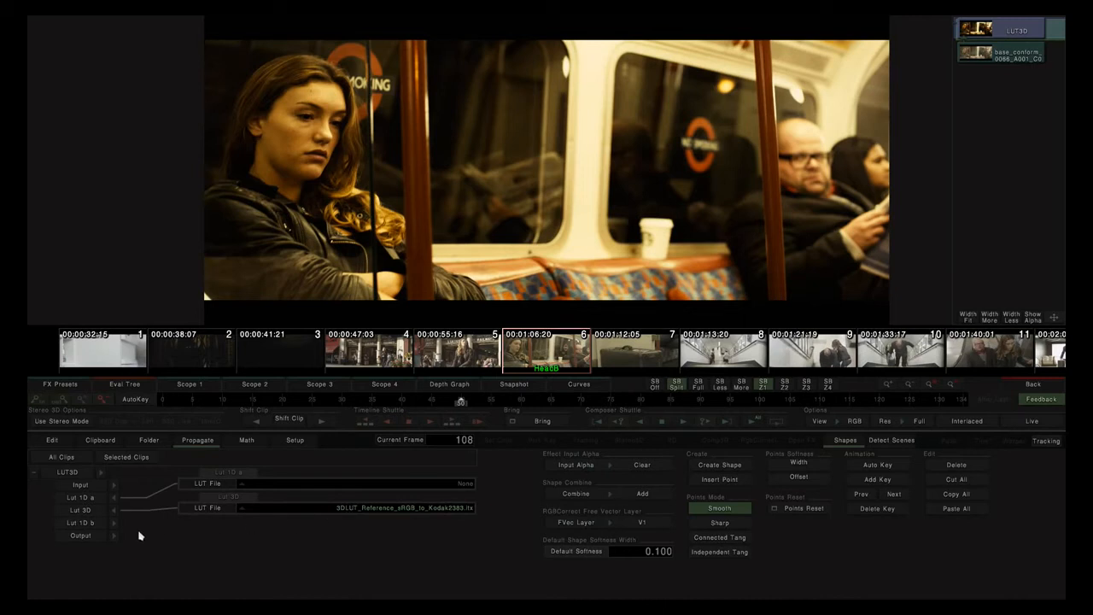
left_click(114, 523)
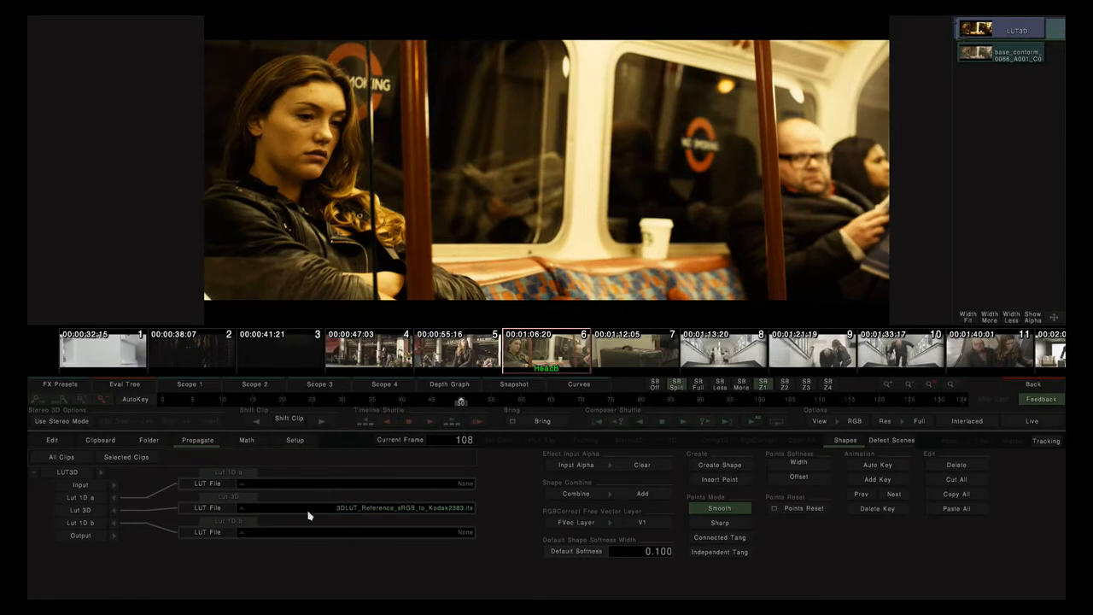
Step: Collapse the LUT file groups and examine the scale, offset, gamma and use parameters of Input and Output
left_click(114, 498)
left_click(115, 523)
left_click(115, 511)
left_click(113, 487)
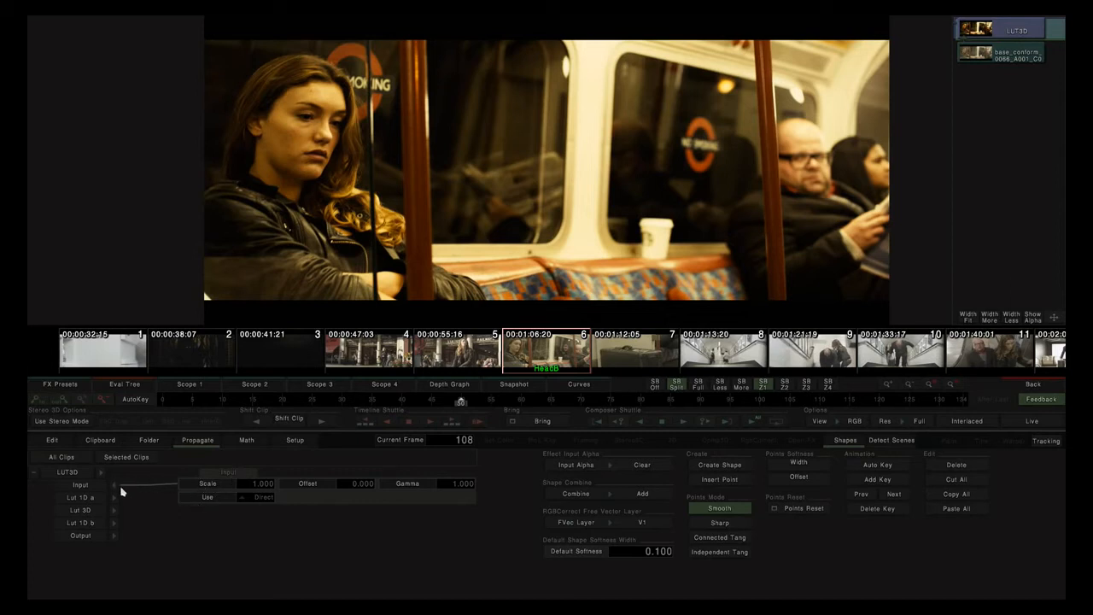
left_click(116, 537)
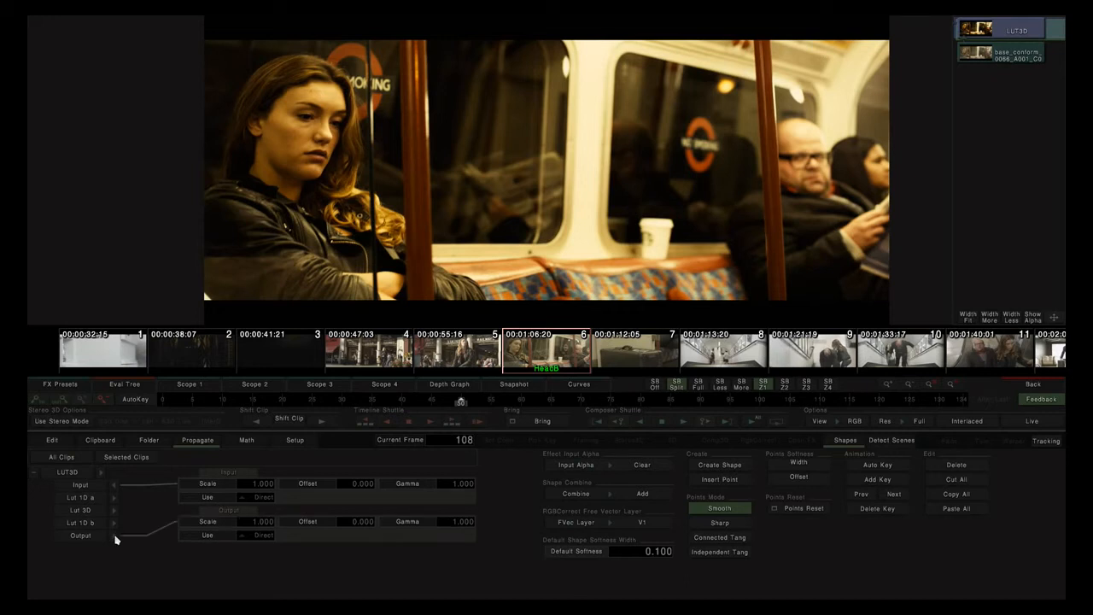
Step: Collapse the Output group of the LUT3D effect and set the Input gamma to 0.700
left_click(116, 538)
left_click_drag(461, 495, 453, 488)
scroll(457, 490, "down", 4)
scroll(457, 490, "up", 2)
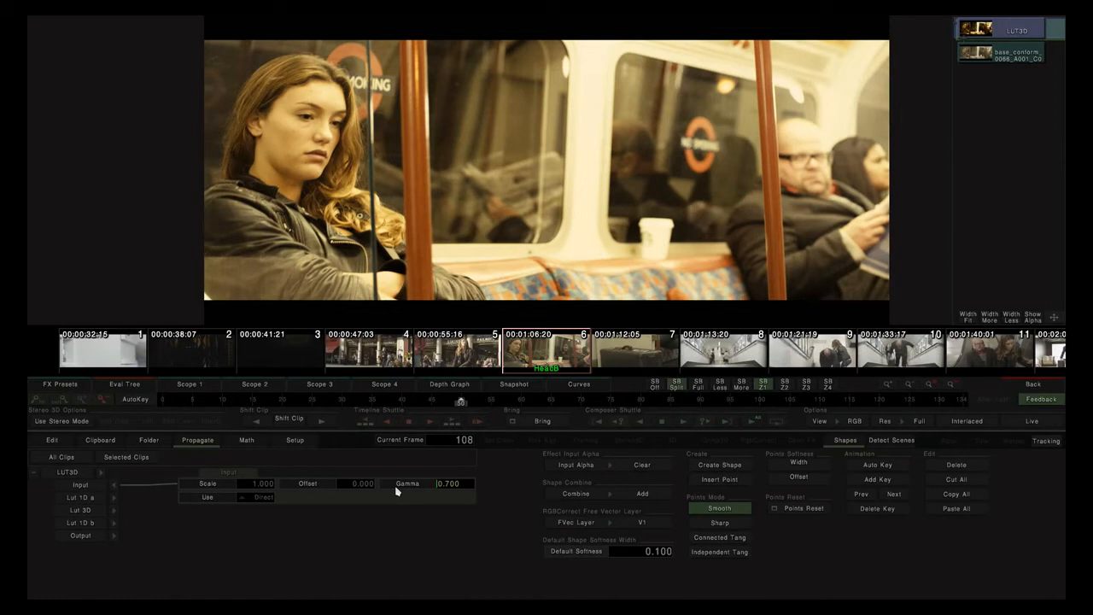
Step: Set the Use option of the LUT3D Output group to Input Inverse, and collapse the Output and Input groups
left_click(117, 537)
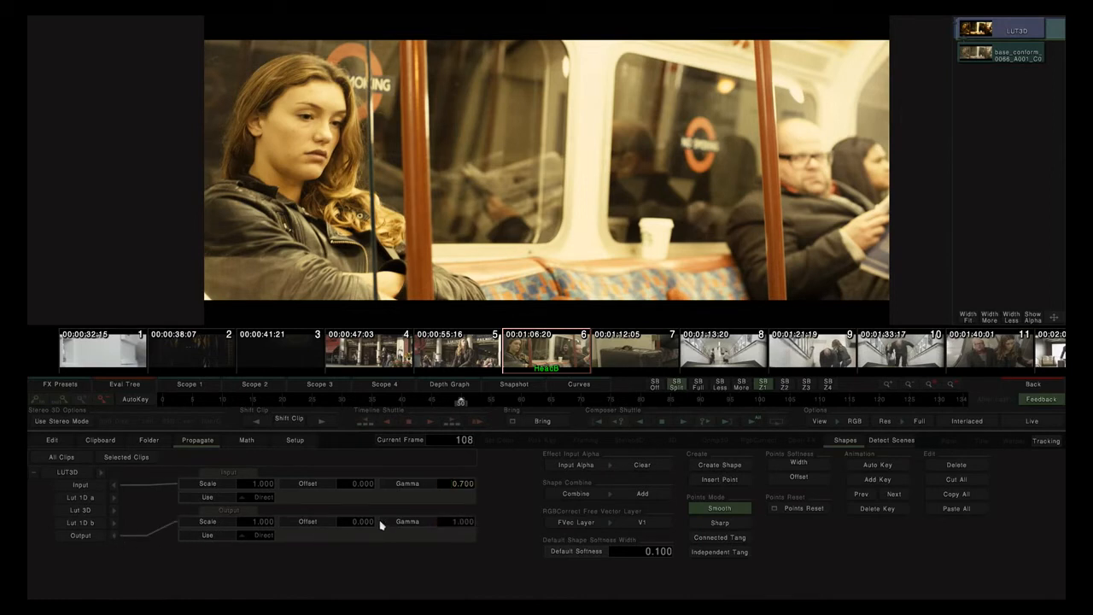
left_click(263, 535)
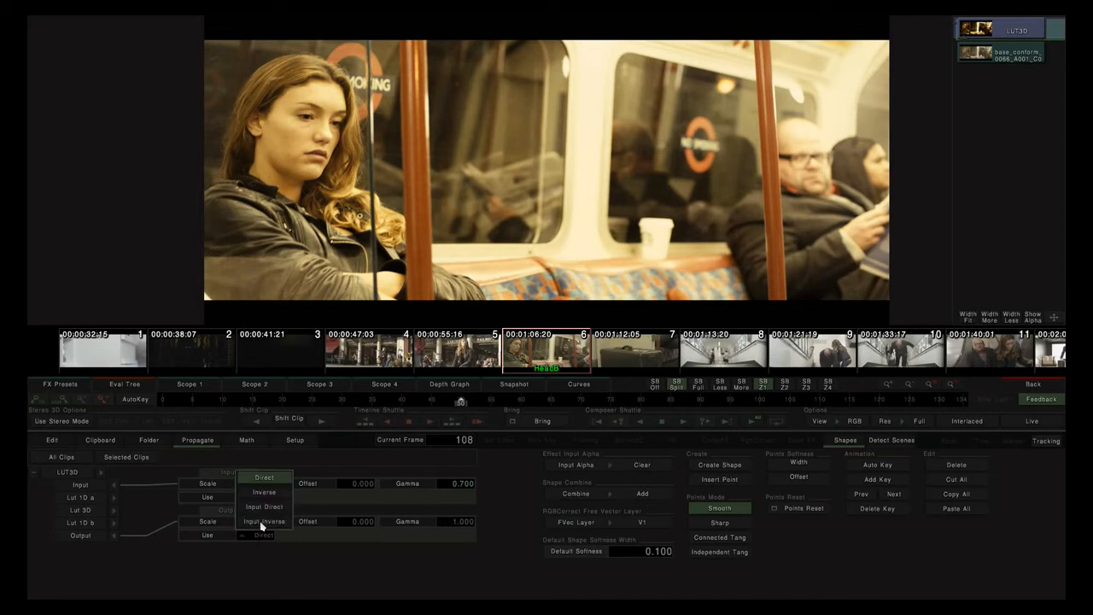
left_click(262, 522)
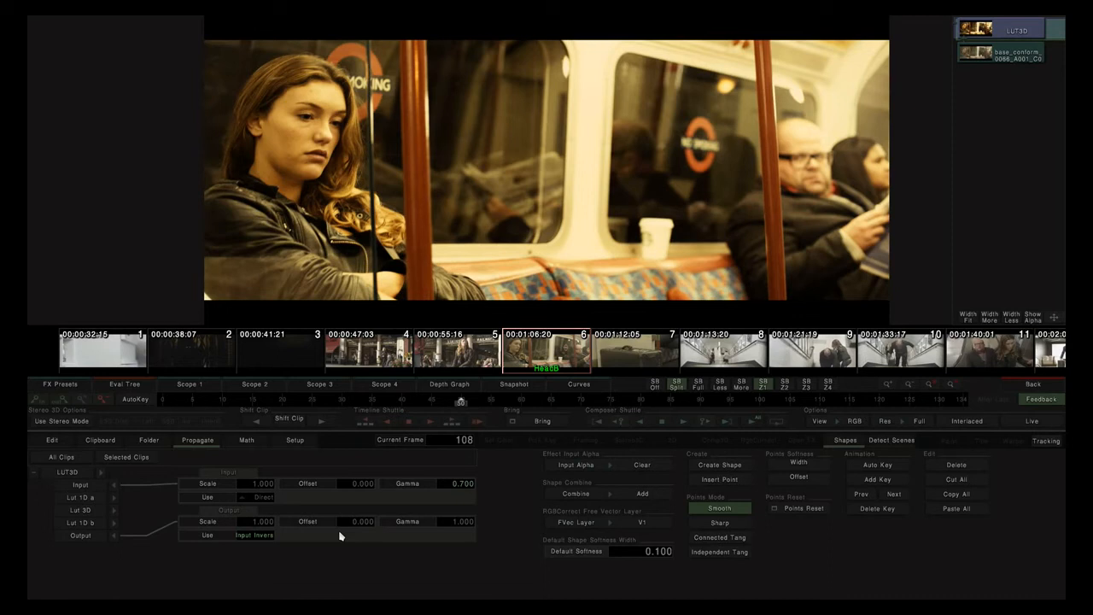
left_click(115, 536)
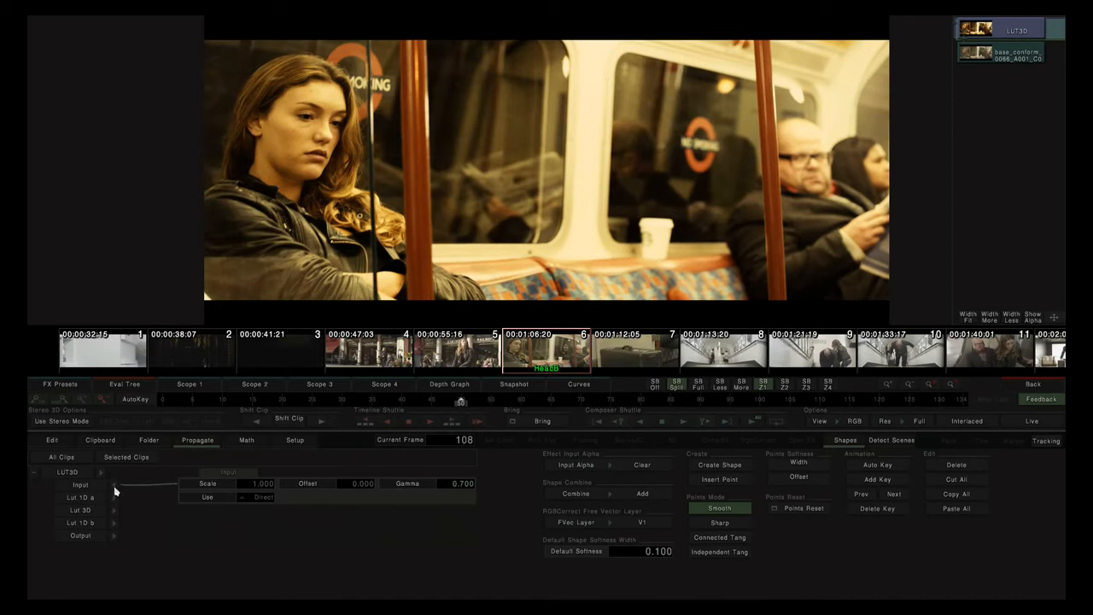
left_click(115, 487)
Step: Remove the LUT3D effect from the base_conform_0066 clip and apply RGBCorrect to the clip instead
left_click(1030, 385)
left_click(470, 198)
left_click(566, 248)
key("Delete")
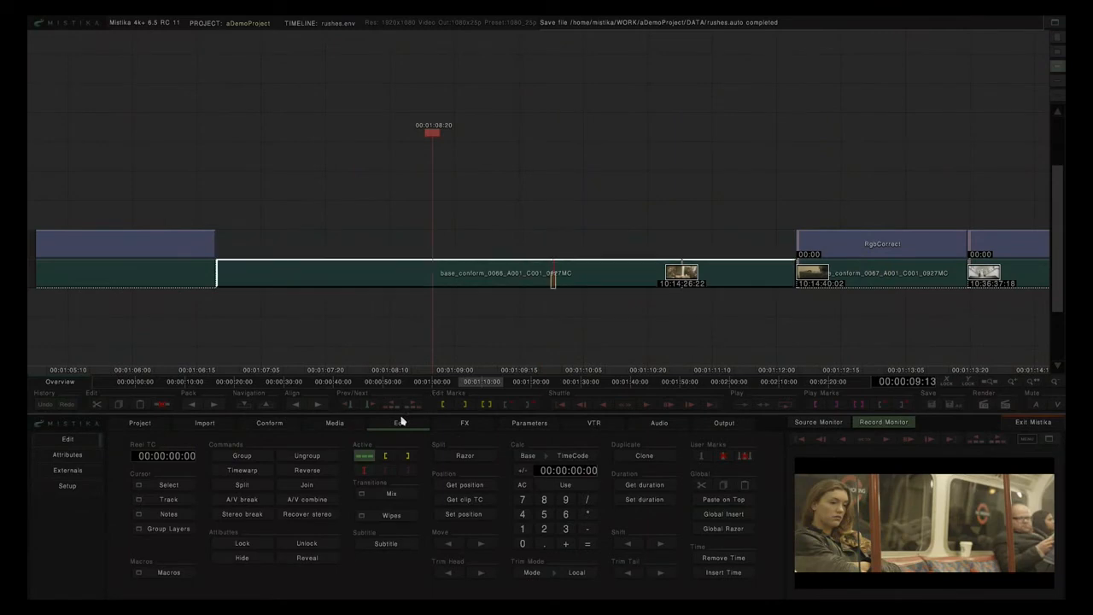
left_click(465, 423)
left_click(293, 458)
Step: Select every base clip in the timeline and apply LUT 3D to them beneath their RgbCorrect effects
scroll(551, 180, "down", 10)
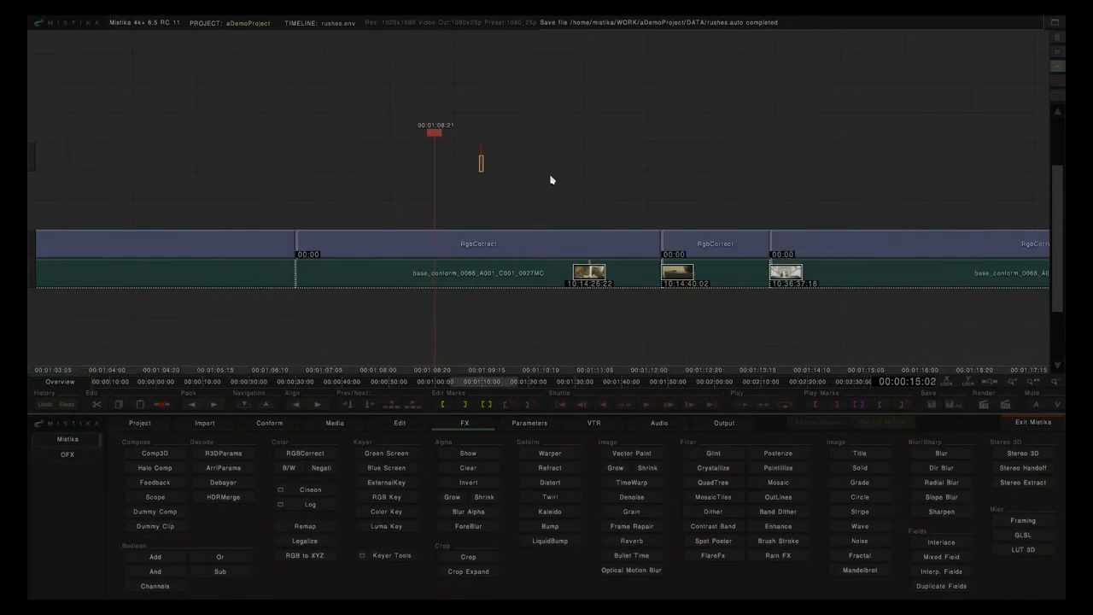
key("space")
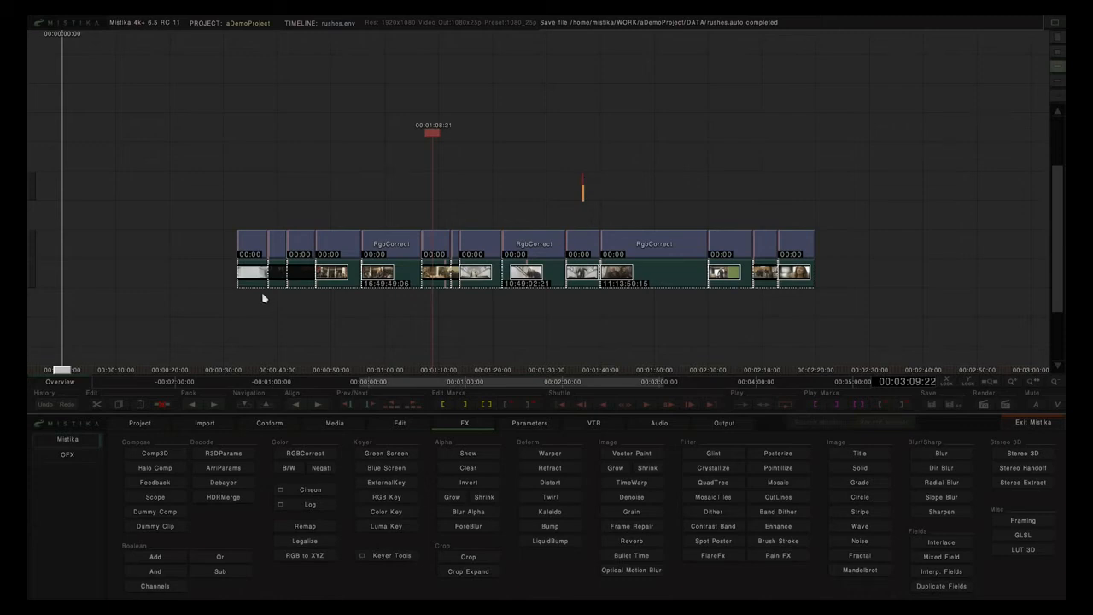
left_click_drag(205, 276, 857, 282)
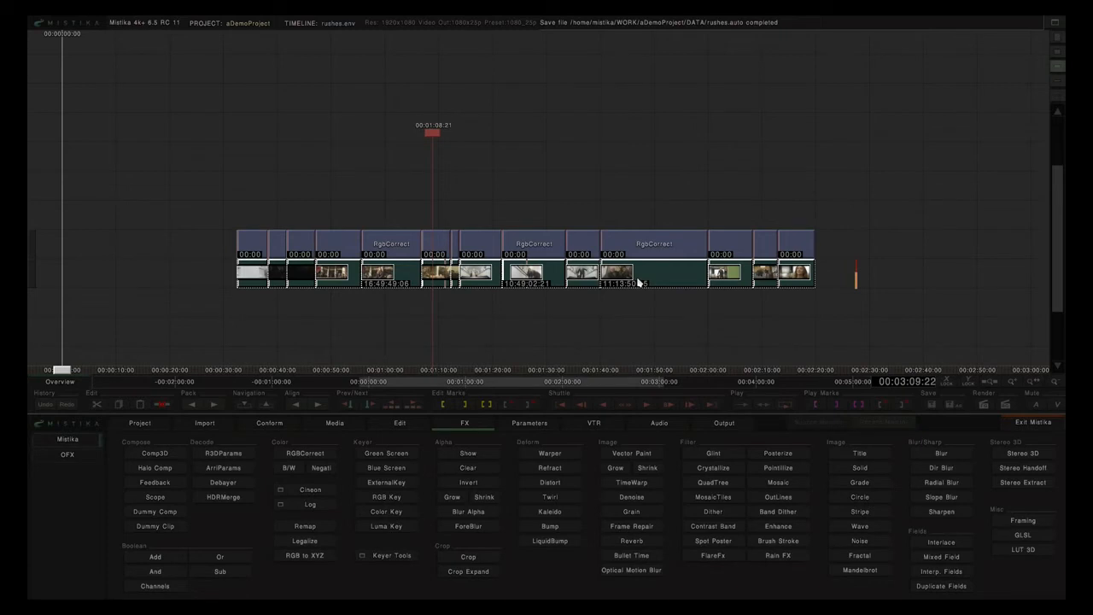
left_click_drag(638, 280, 638, 309)
left_click(1003, 550)
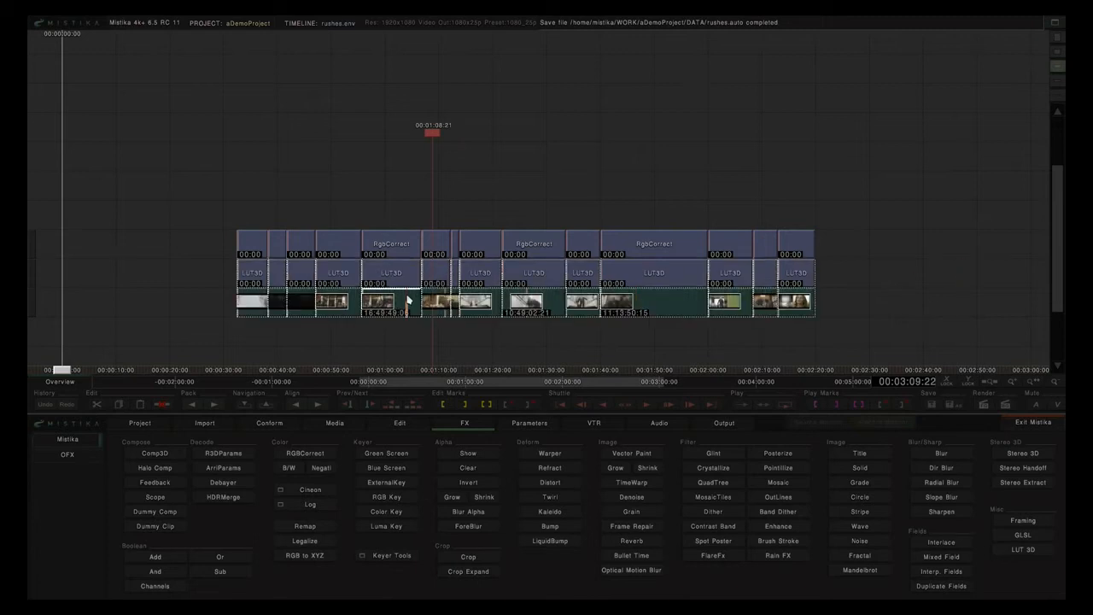
Step: Open the fifth clip's effect stack and set its LUT3D Lut 3D file to 3DLUT_Reference_sRGB_to_Kodak2383.itx
left_click(405, 236)
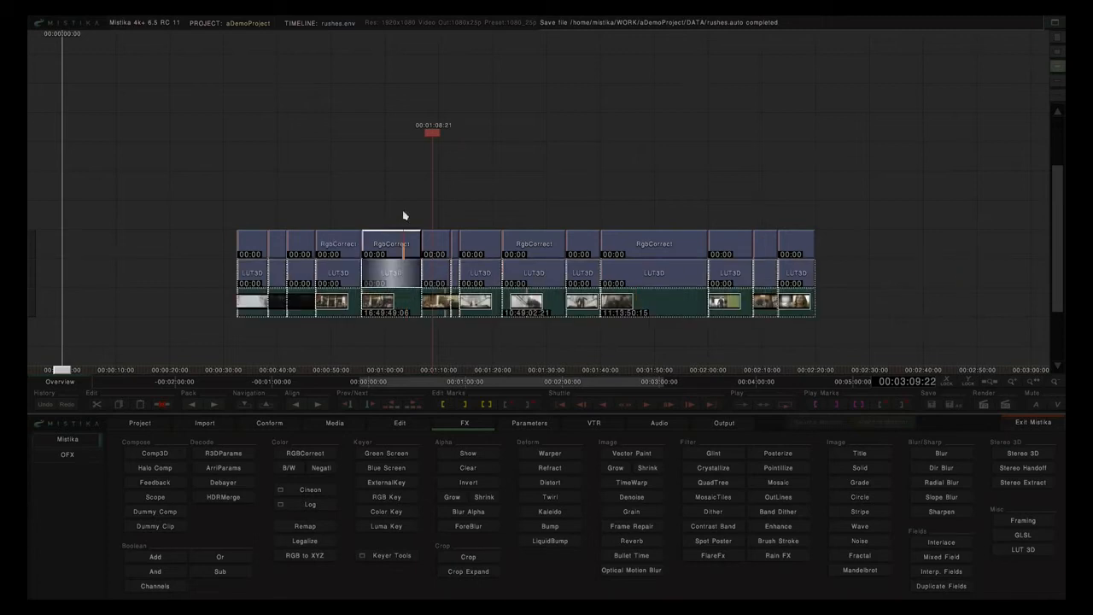
left_click_drag(419, 219, 432, 224)
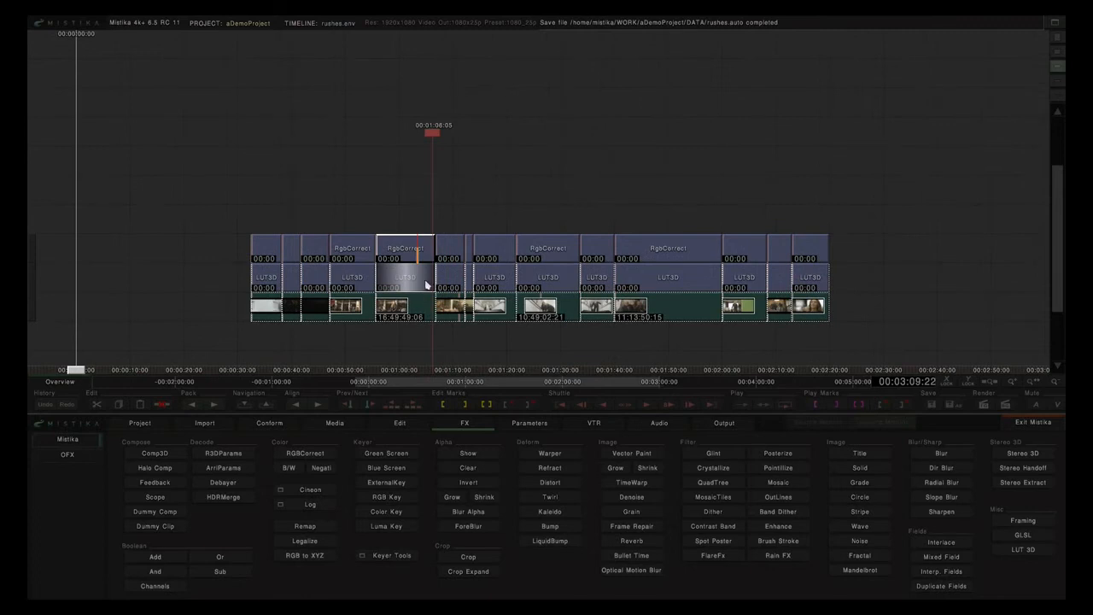
scroll(414, 280, "up", 4)
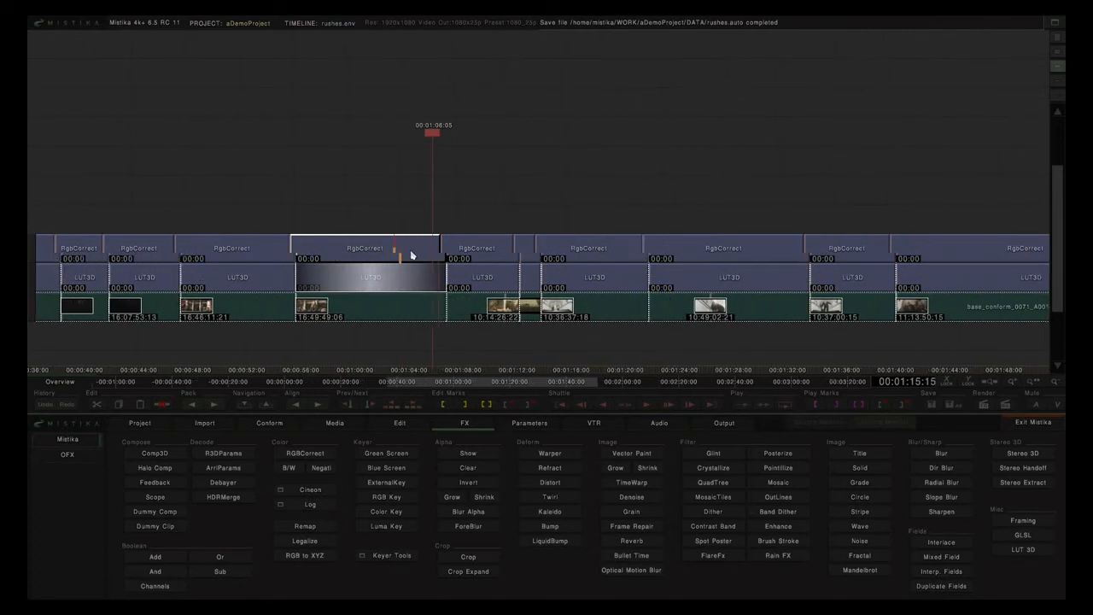
double_click(418, 249)
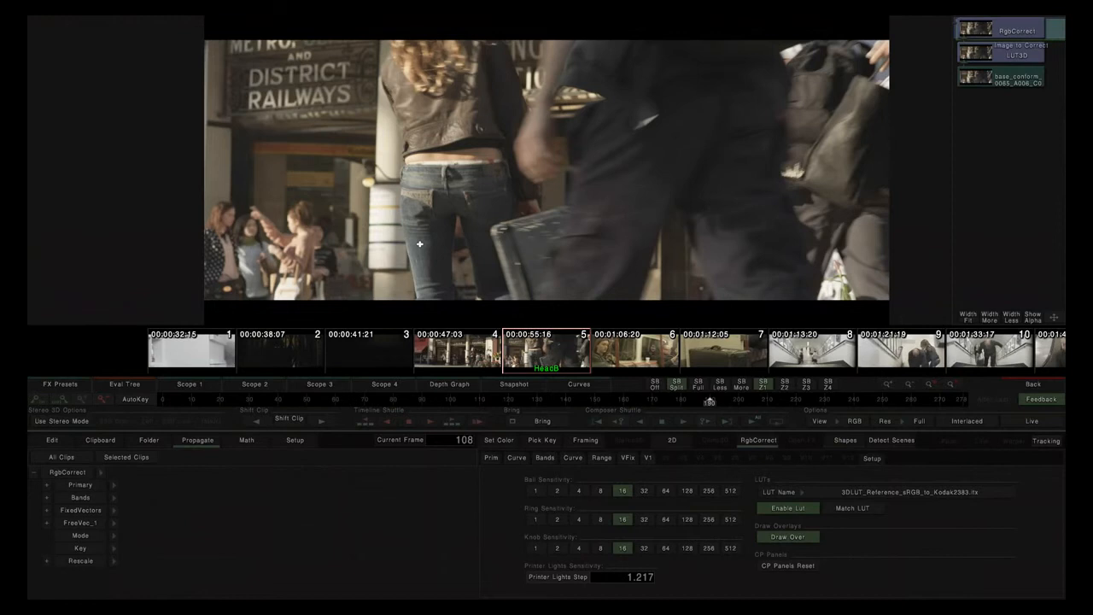
left_click(1028, 56)
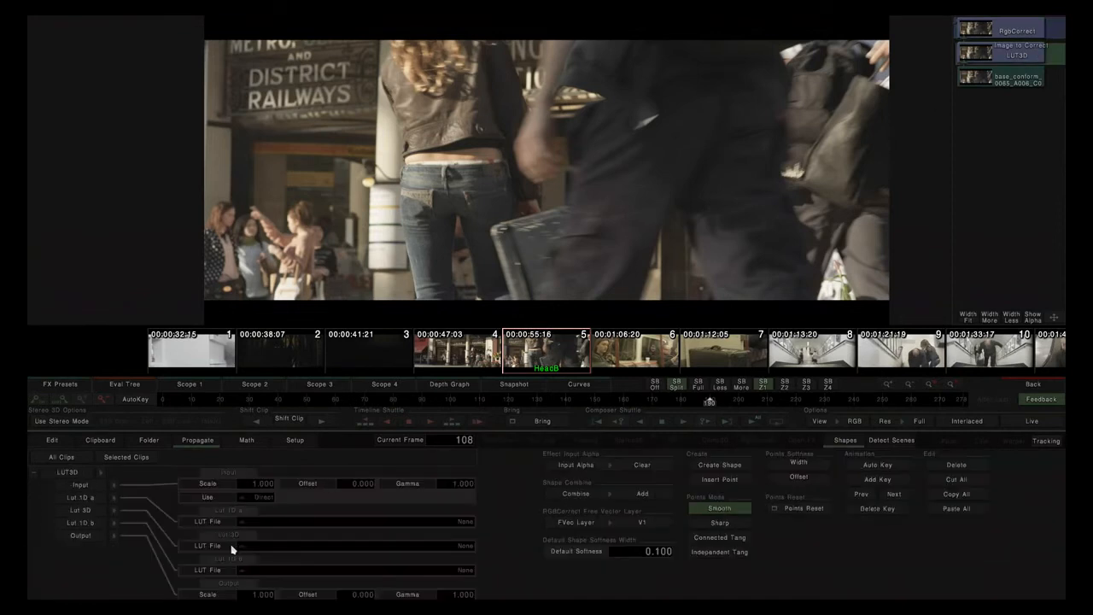
left_click(256, 549)
left_click(366, 507)
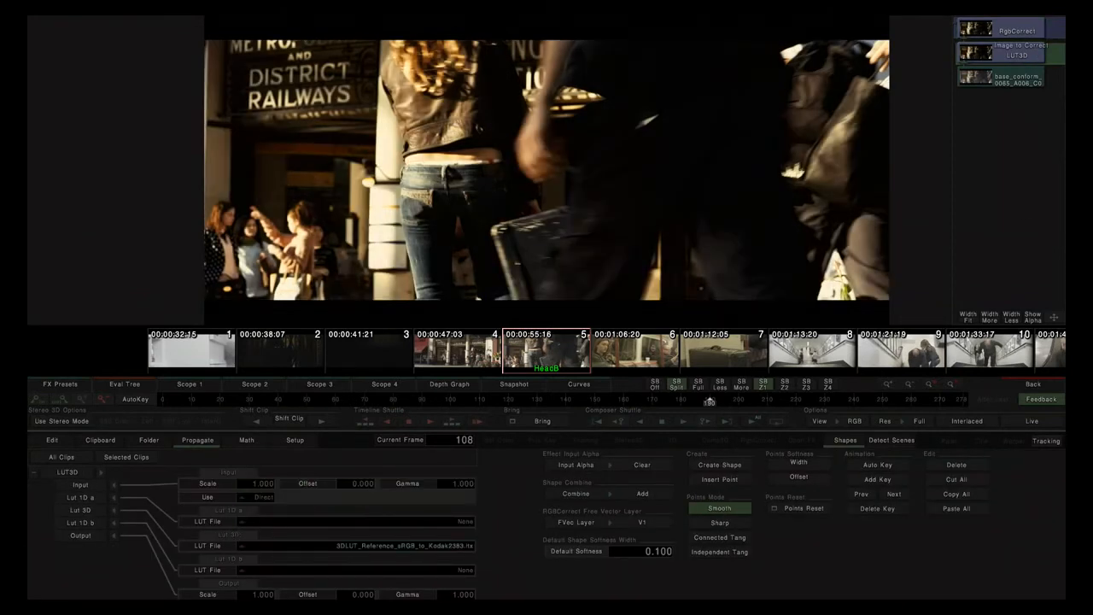
Step: Raise the primary gamma of the fifth clip's RgbCorrect and shift its colour balance slightly toward purple
left_click(987, 27)
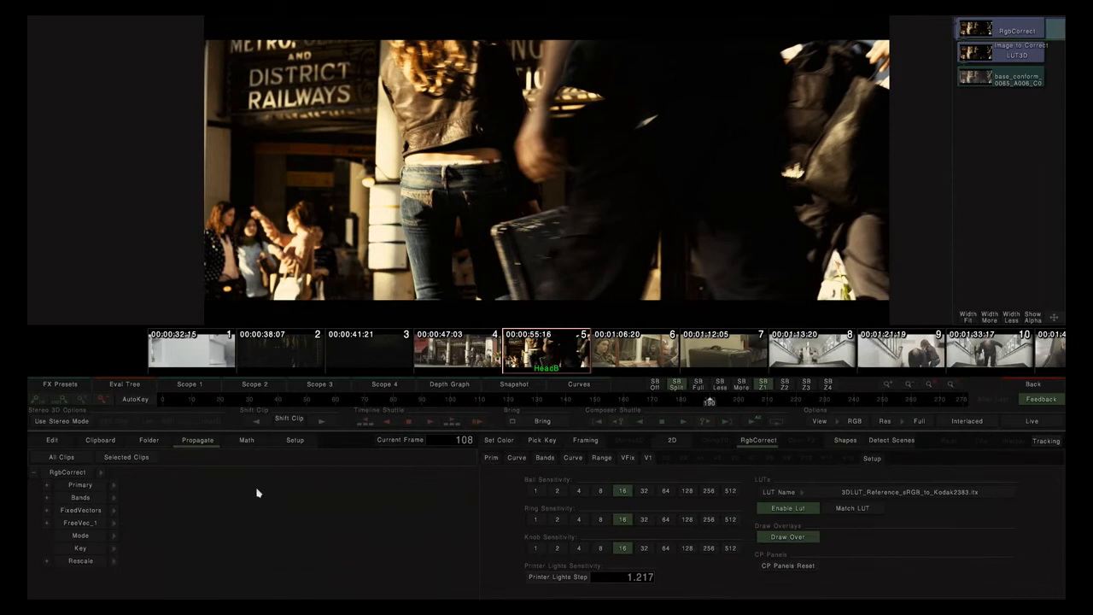
left_click(491, 459)
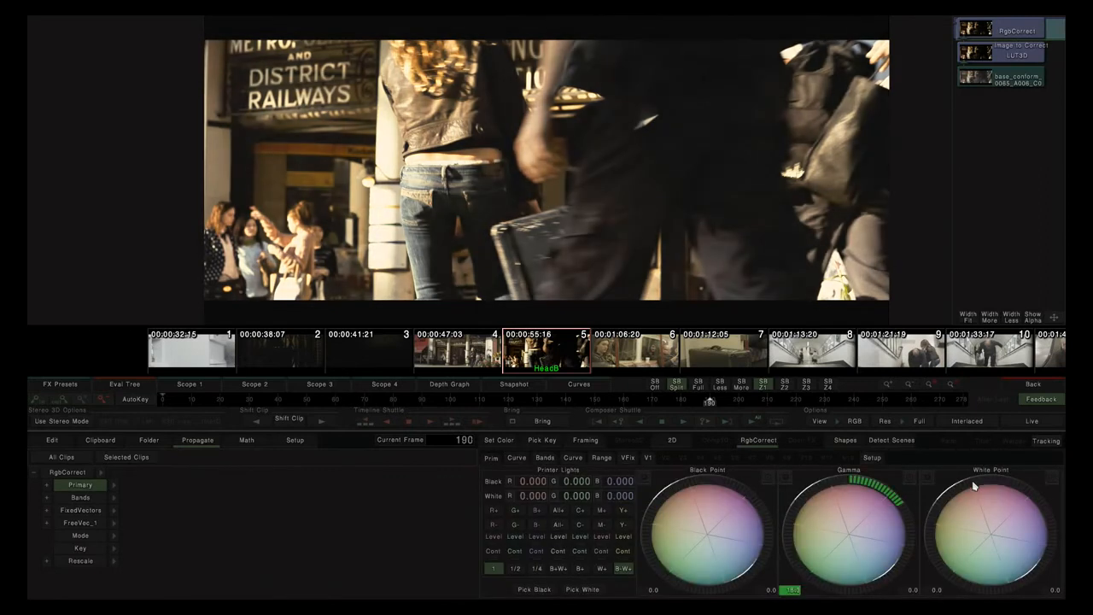
left_click_drag(846, 543, 857, 519)
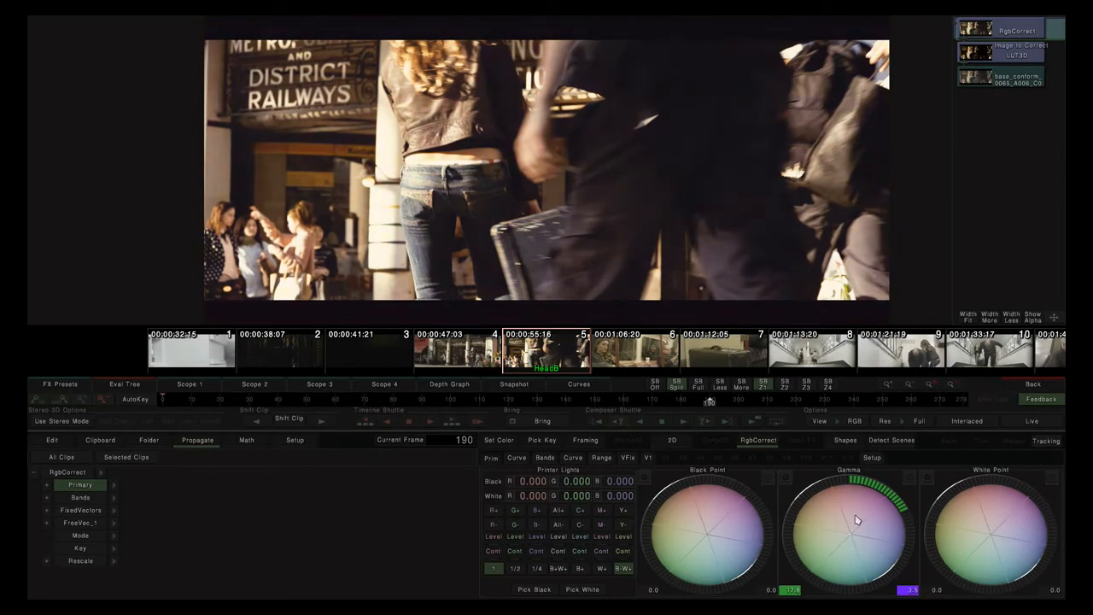
Step: Return to the timeline and delete all the LUT3D effects between the clips and their RgbCorrect effects
left_click(1034, 385)
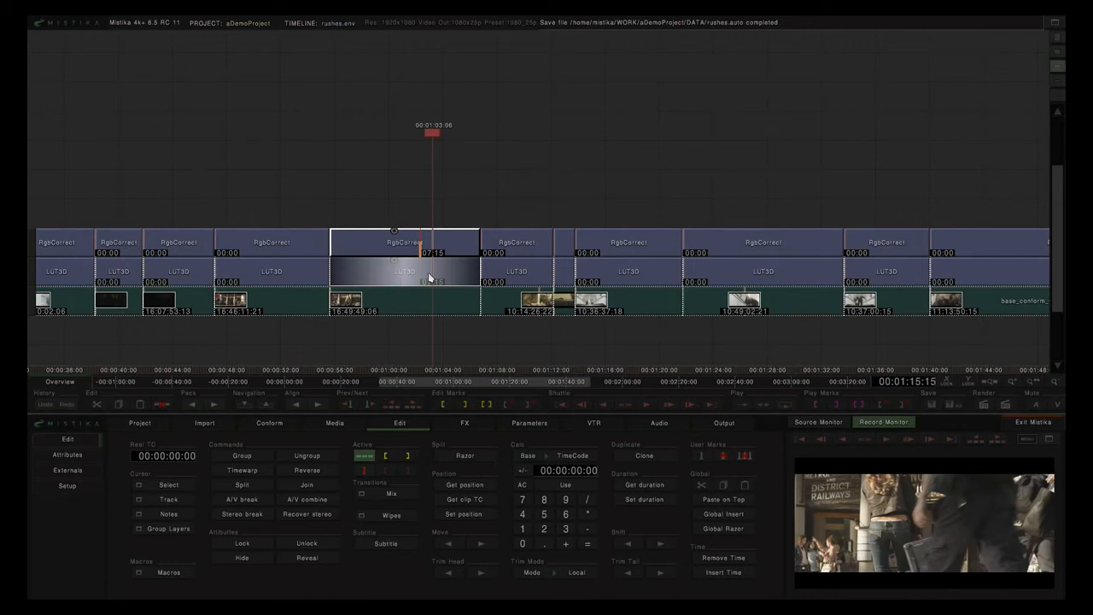
scroll(570, 195, "down", 5)
left_click_drag(815, 267, 274, 281)
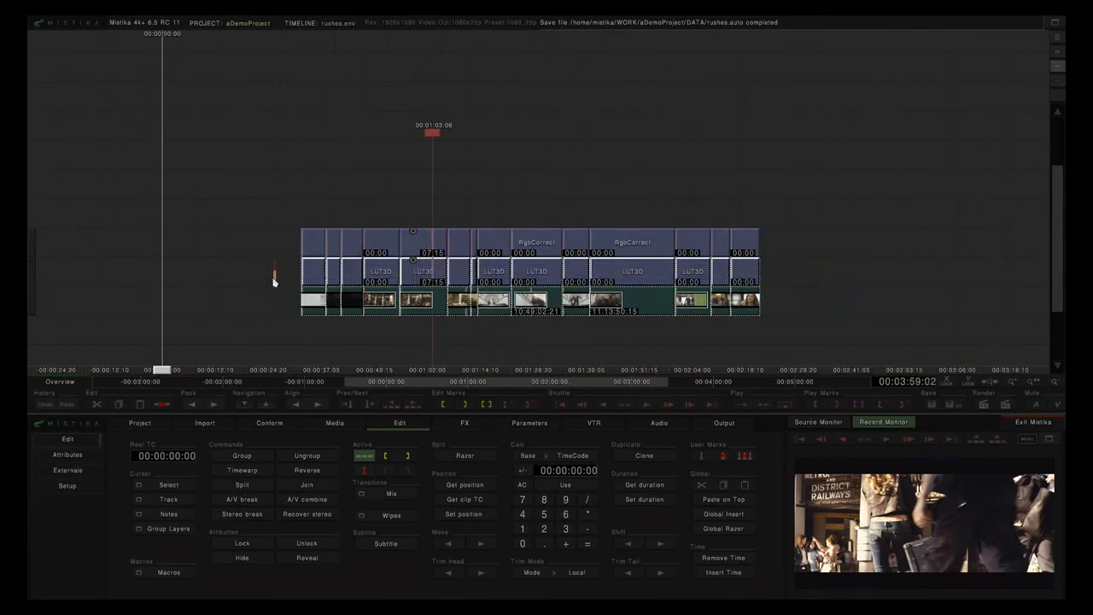
key("Delete")
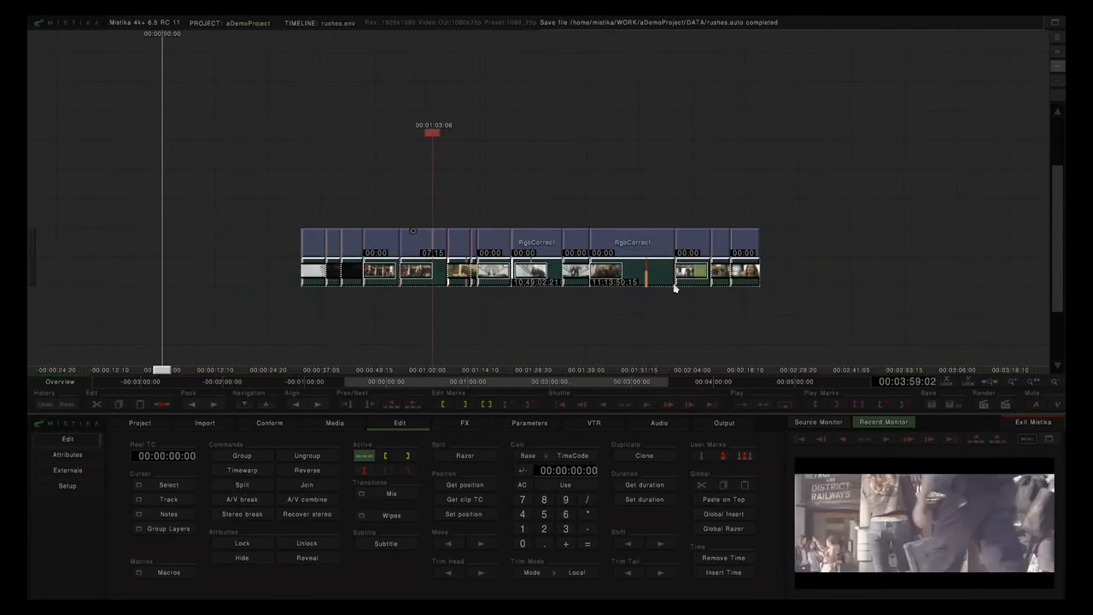
Step: Apply a LUT 3D effect on top of the first clip's RgbCorrect
scroll(649, 290, "up", 5)
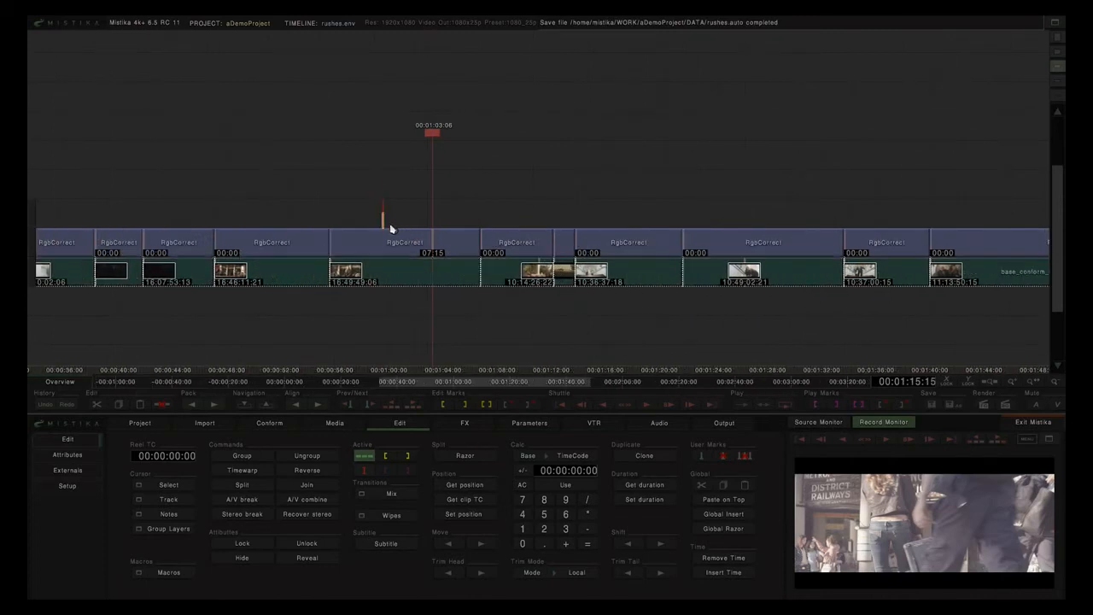
left_click(393, 233)
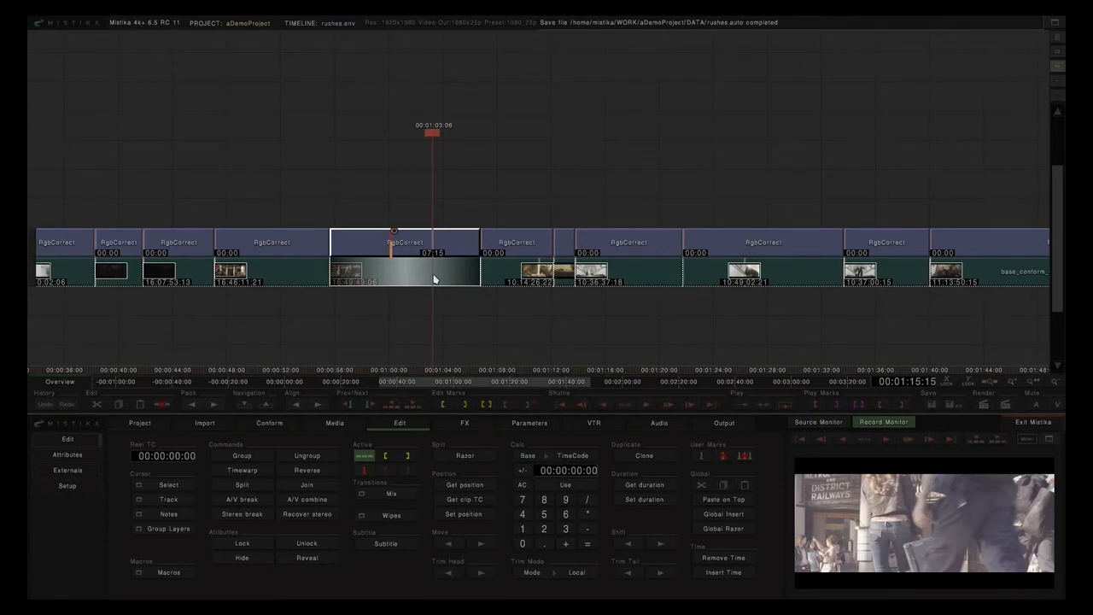
scroll(462, 196, "down", 3)
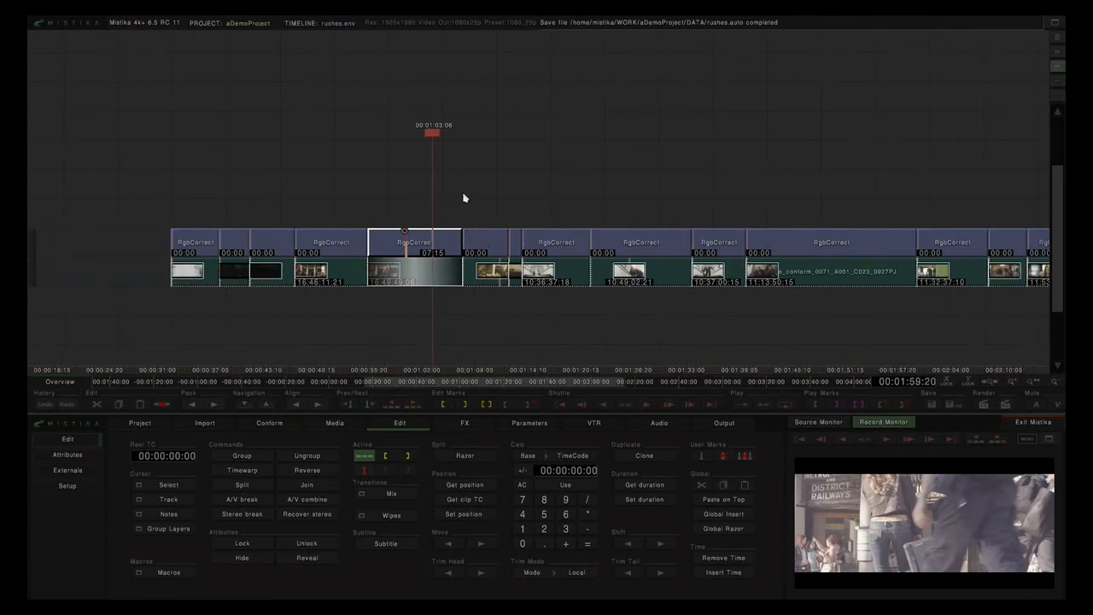
left_click(194, 243)
left_click(464, 423)
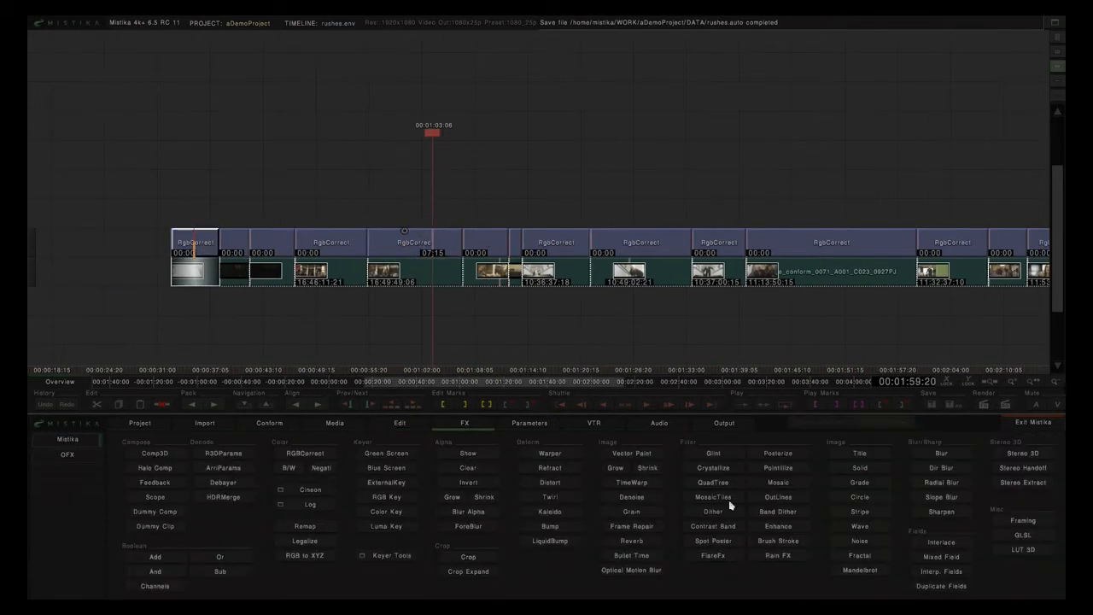
left_click(1023, 549)
Step: Extend the LUT3D effect so it covers the RgbCorrect effects of the whole timeline
scroll(581, 190, "down", 2)
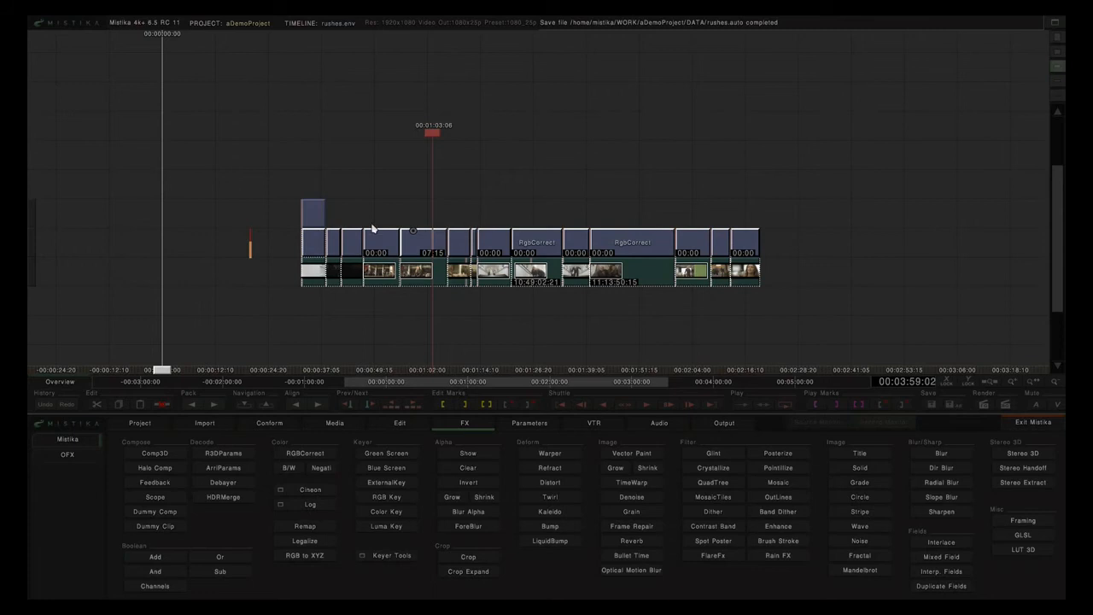
left_click(321, 221)
left_click_drag(647, 199, 684, 111)
left_click(684, 107)
Step: Move the long LUT3D effect up one track, leaving an empty track above the RgbCorrect effects
scroll(578, 142, "up", 2)
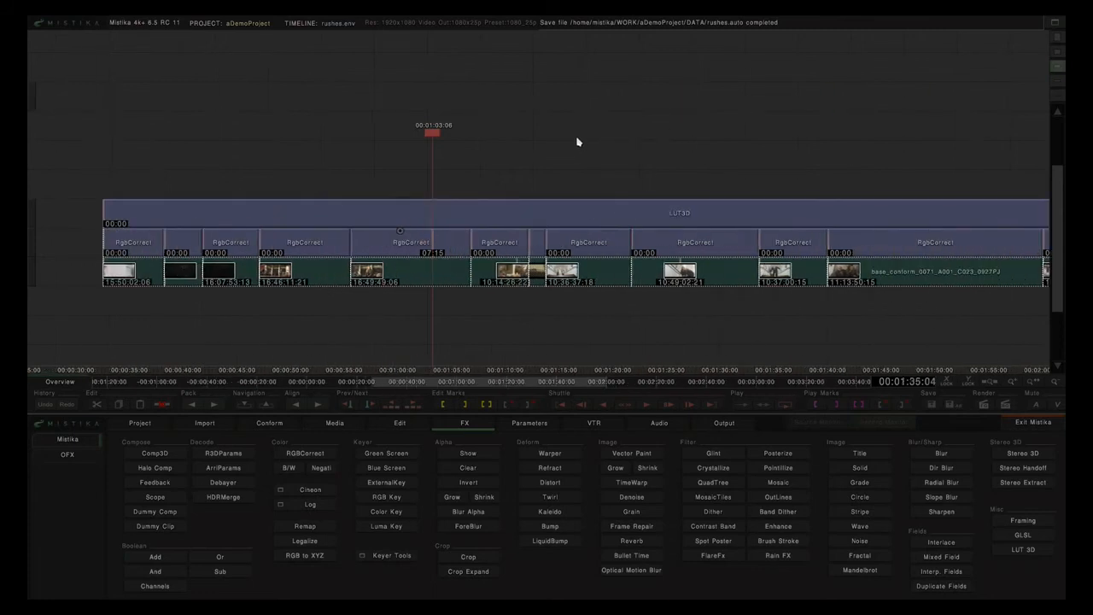
left_click(472, 219)
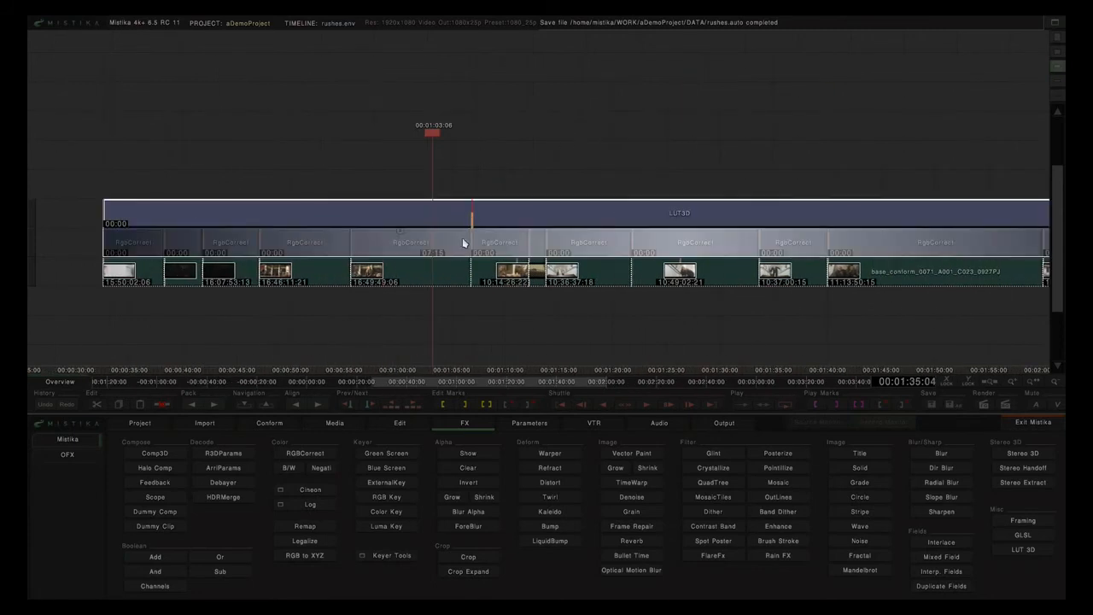
left_click(529, 149)
left_click_drag(509, 216, 513, 188)
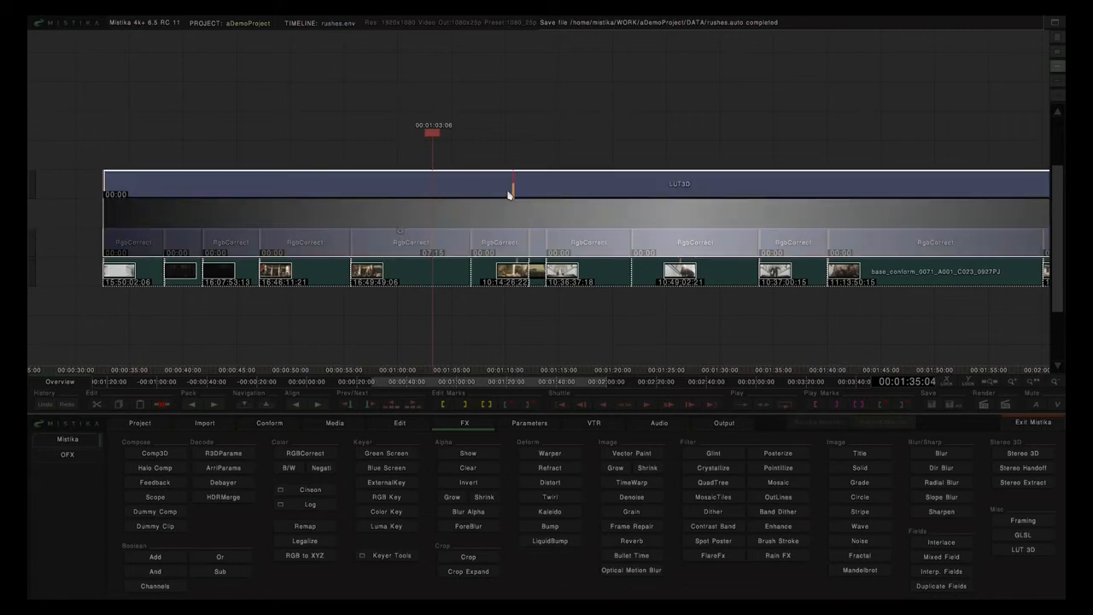
Step: Open the timeline-wide LUT3D effect and set its Lut 3D file to 3DLUT_Reference_sRGB_to_Kodak2383.itx
scroll(510, 195, "down", 2)
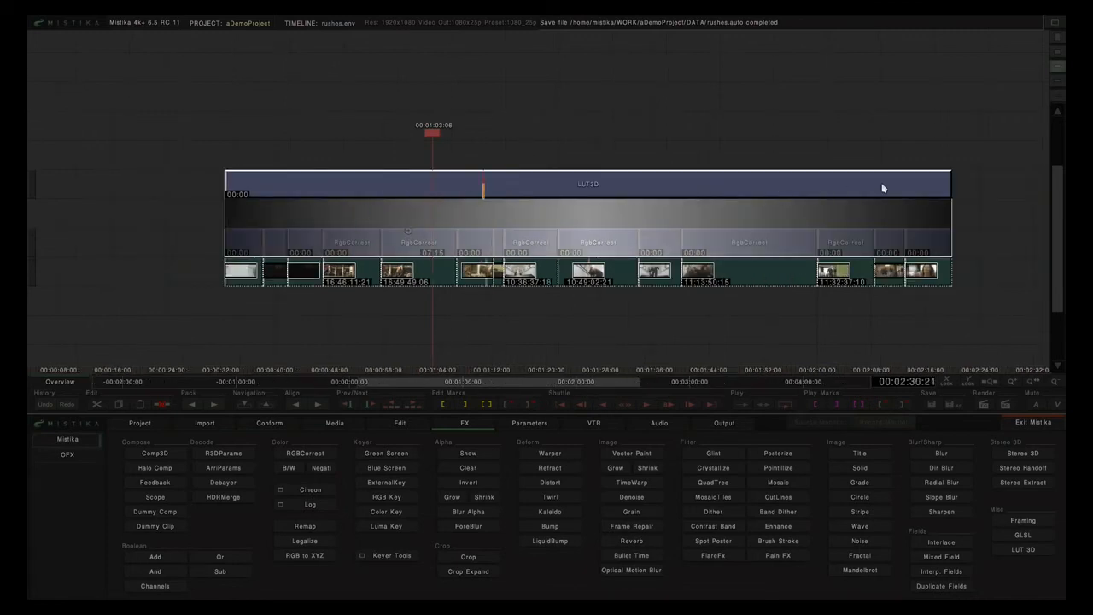
left_click(479, 219)
double_click(484, 187)
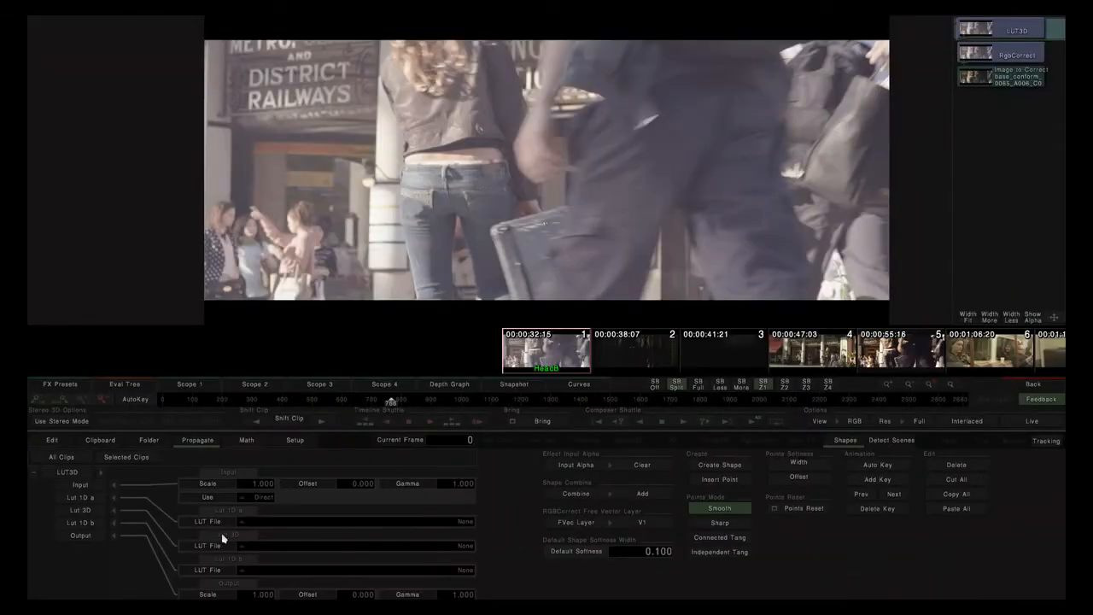
left_click(291, 548)
left_click(333, 506)
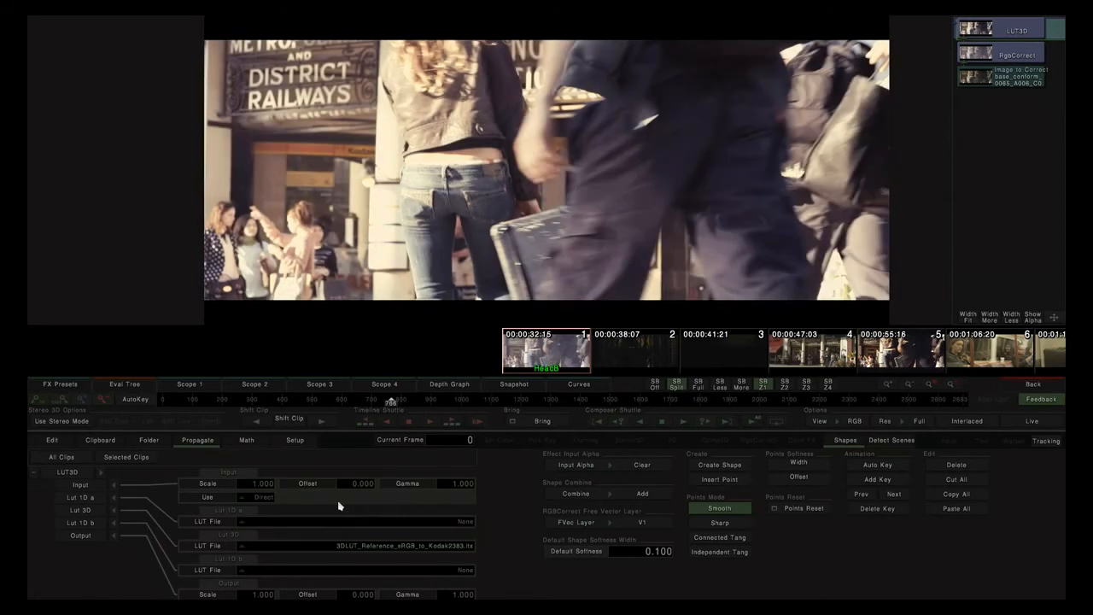
Step: Return to the timeline and place the playhead head in the empty track below LUT3D to view the image without the LUT
left_click(1037, 389)
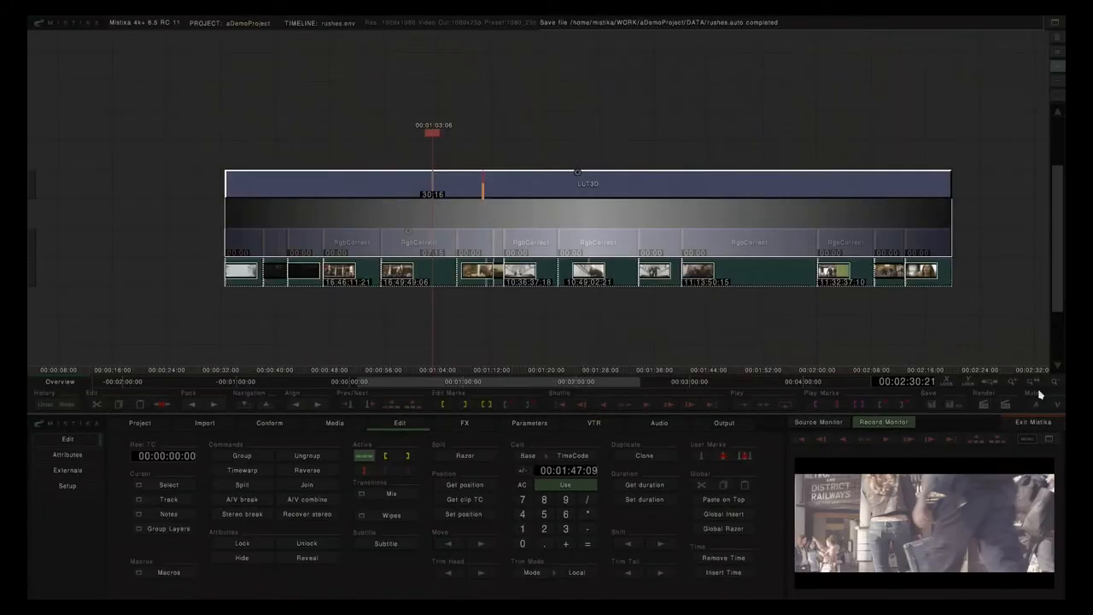
left_click_drag(421, 203, 431, 227)
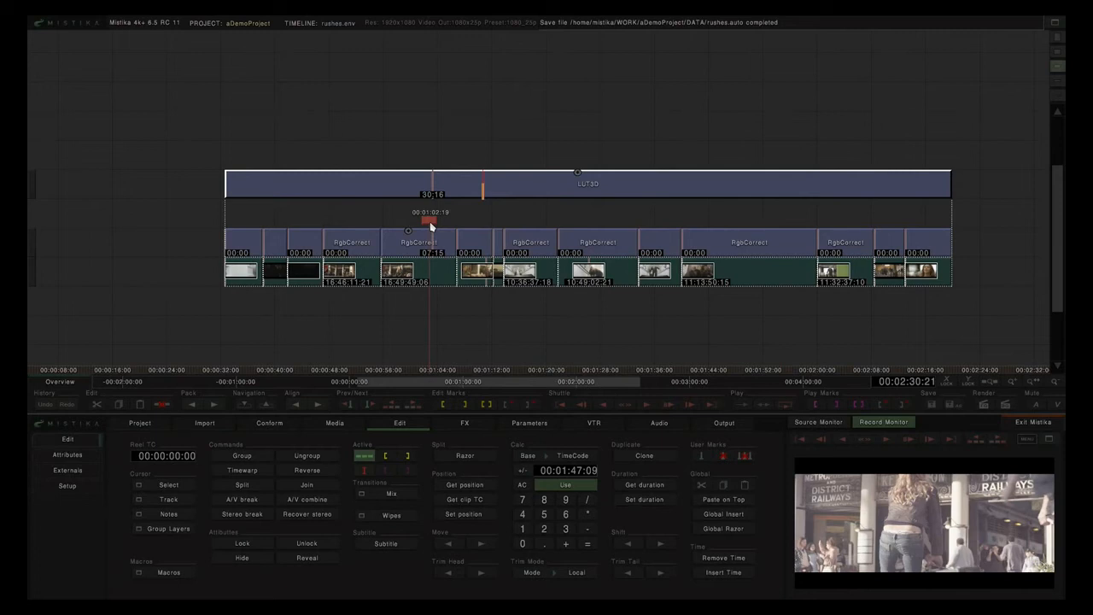
Step: Open the RgbCorrect effect of the District Railways clip, push its gamma strongly towards blue and return to the timeline
mouse_move(431, 227)
left_mouse_down()
mouse_move(410, 233)
mouse_move(429, 233)
left_mouse_up()
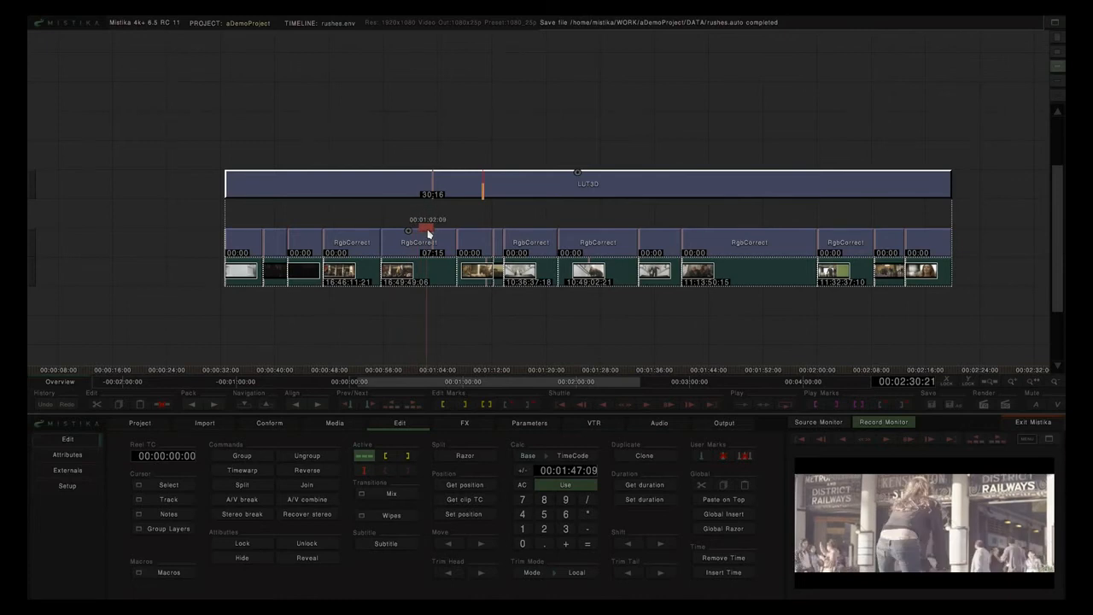
double_click(427, 235)
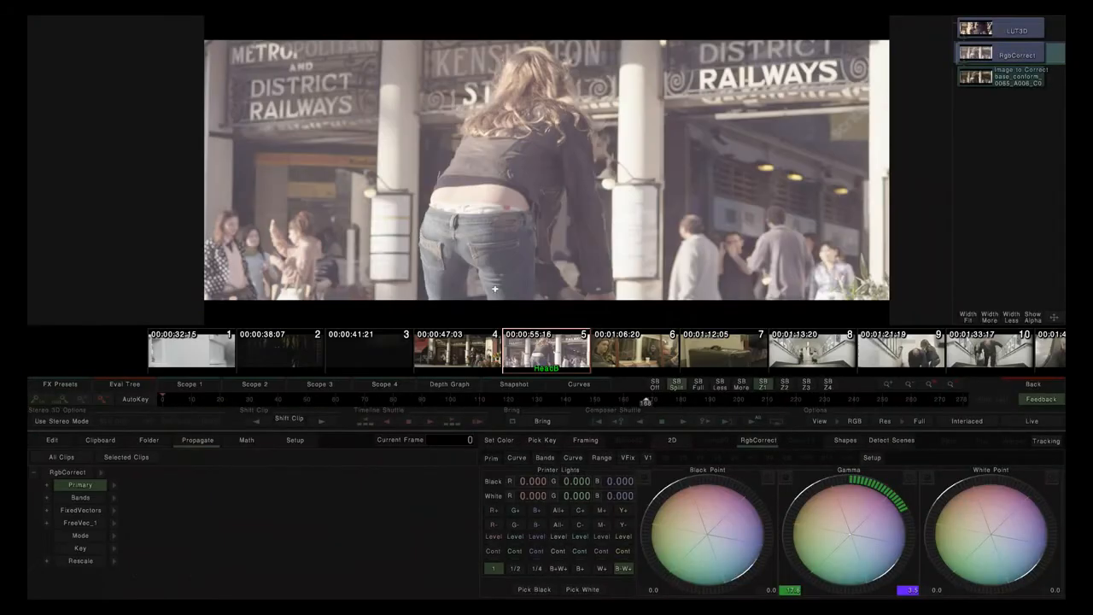
left_click_drag(844, 541, 864, 533)
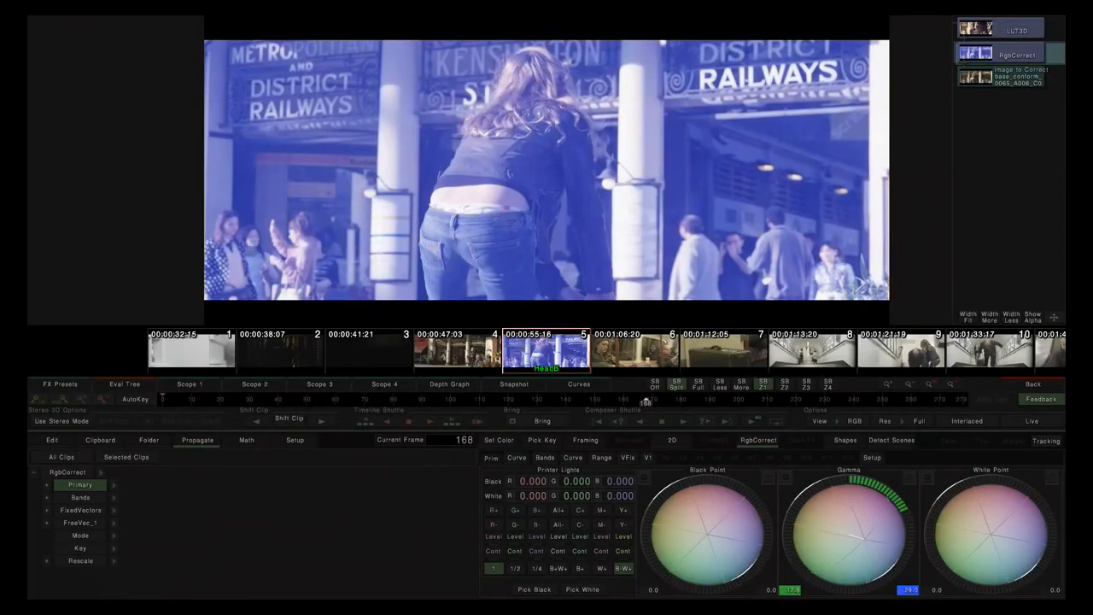
left_click(1032, 385)
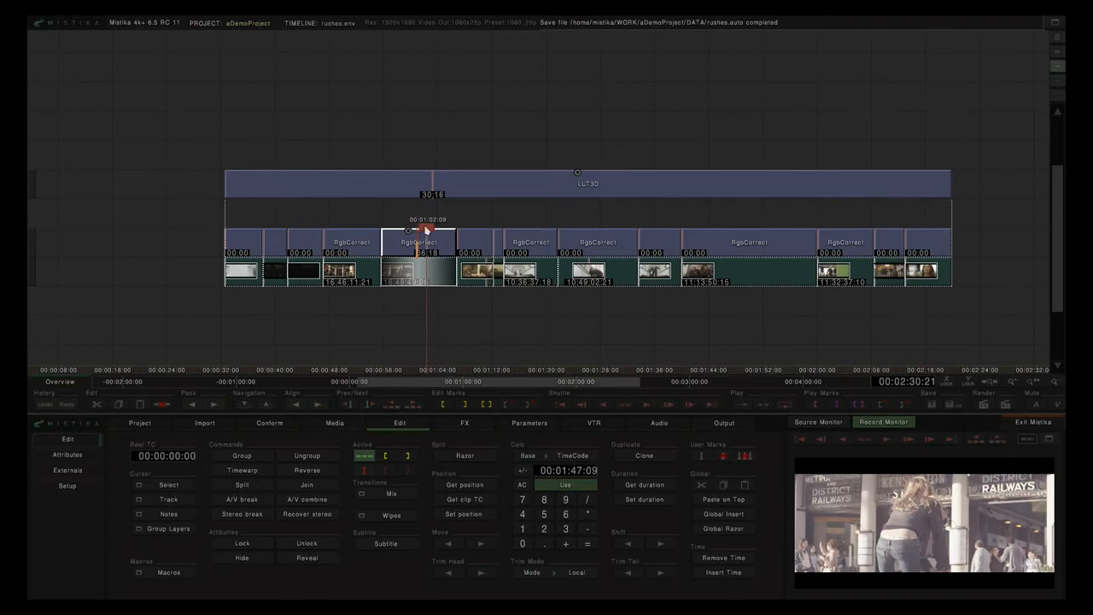
Step: Place the playhead head above LUT3D, open that effect and compare the blue image at the LUT3D and RgbCorrect levels
left_click_drag(425, 270, 418, 160)
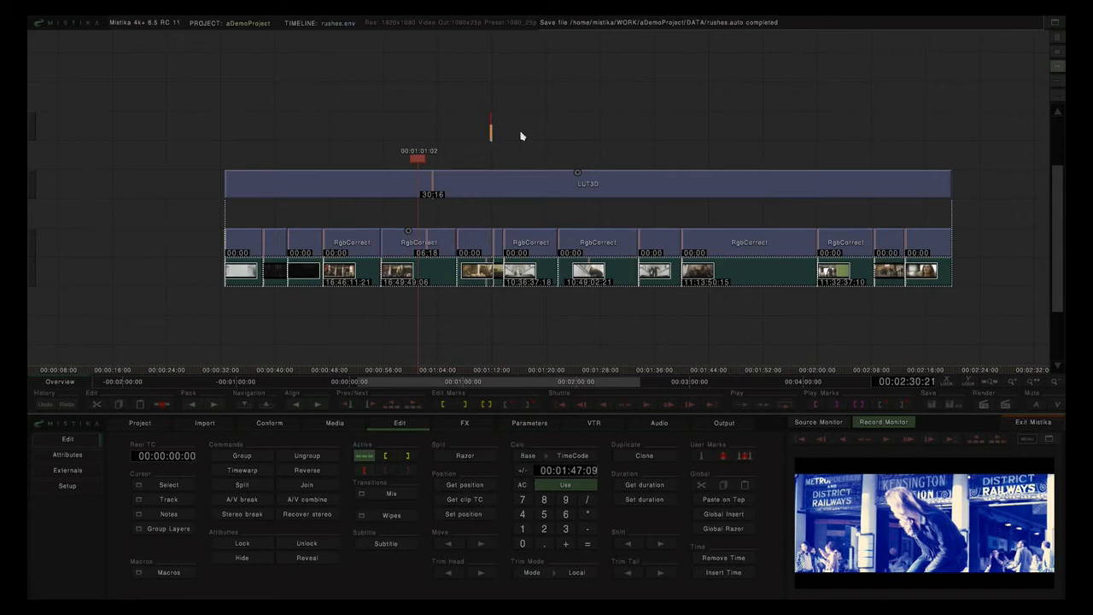
double_click(478, 186)
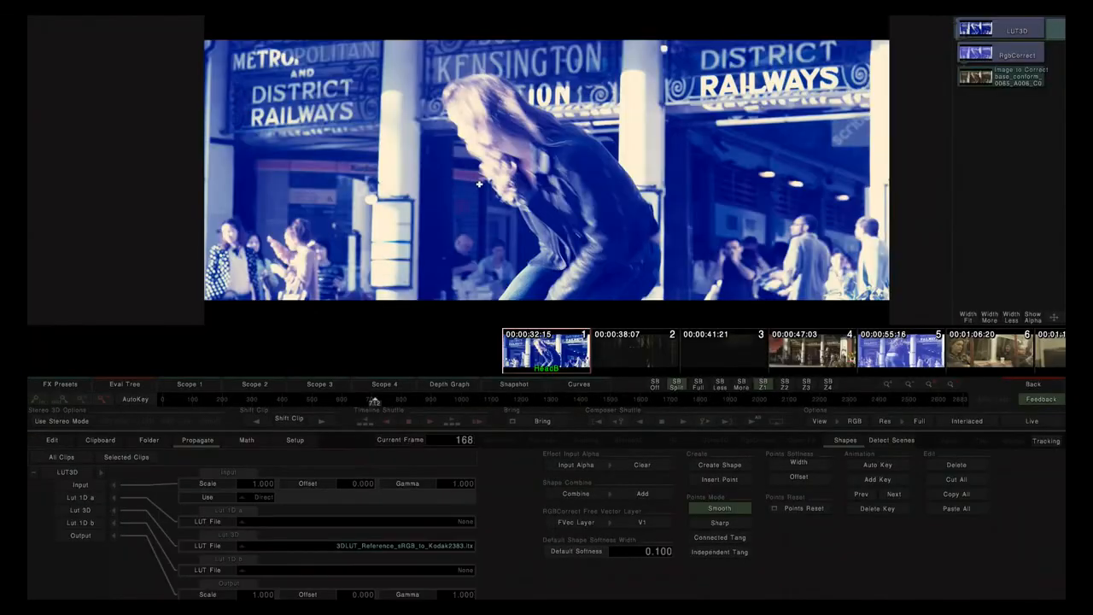
left_click(991, 53)
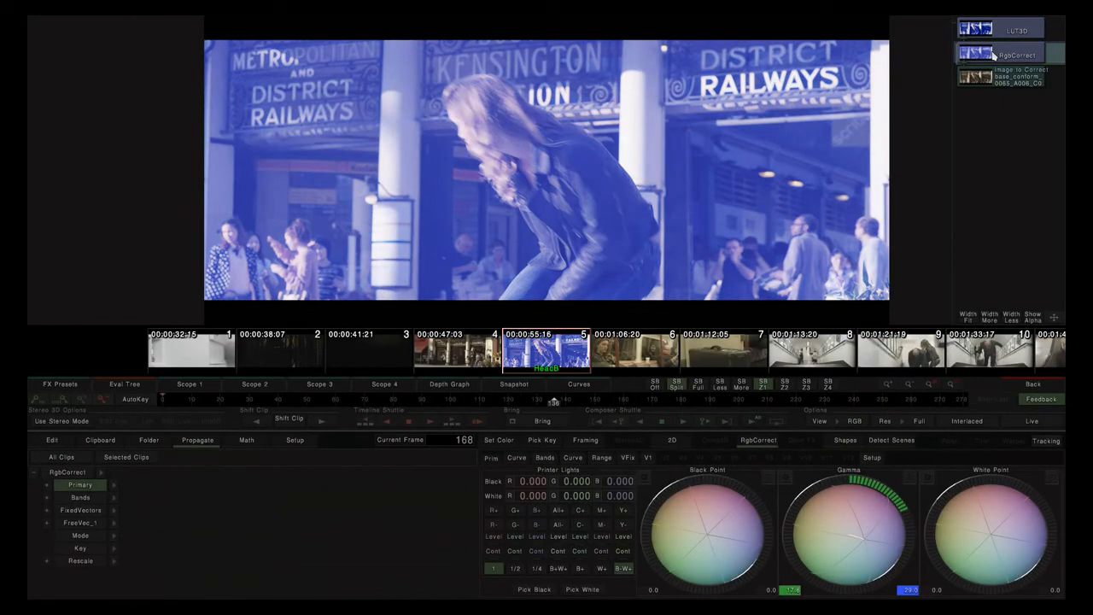
left_click(999, 32)
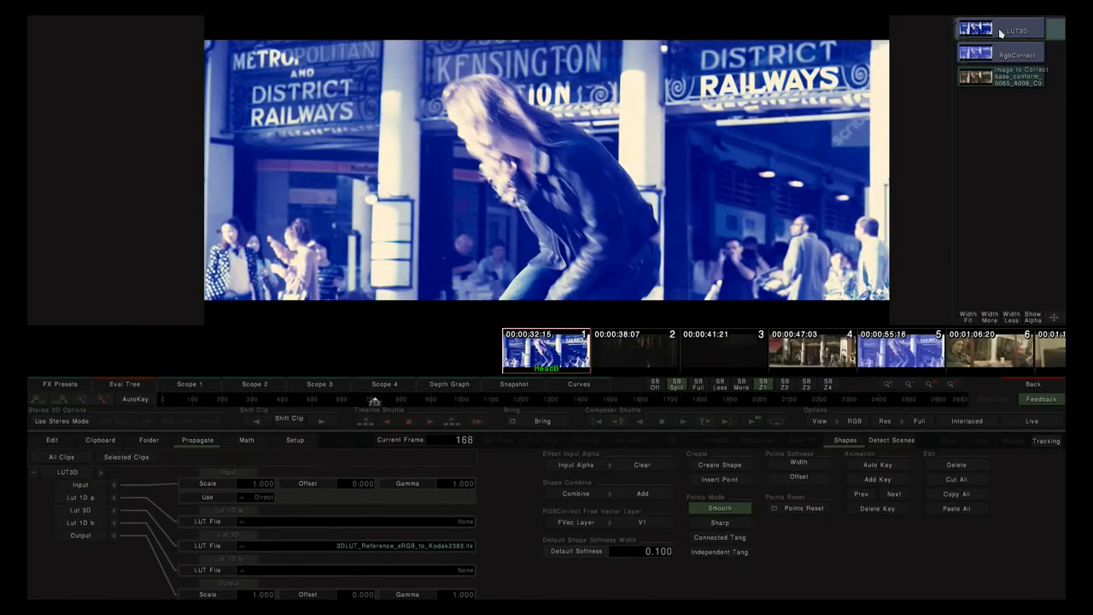
left_click(1001, 57)
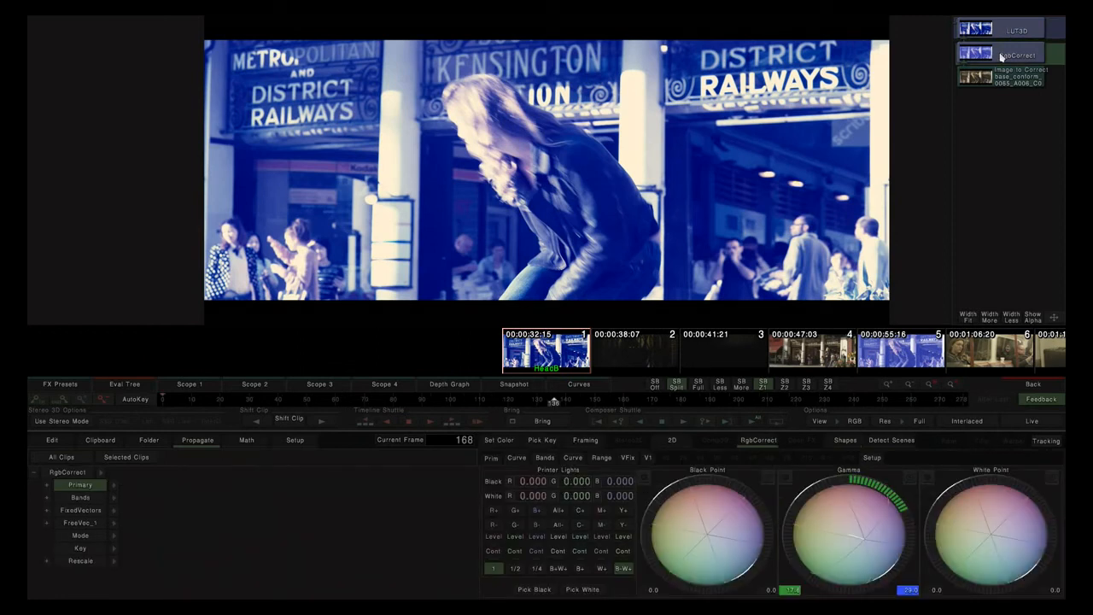
left_click(1002, 35)
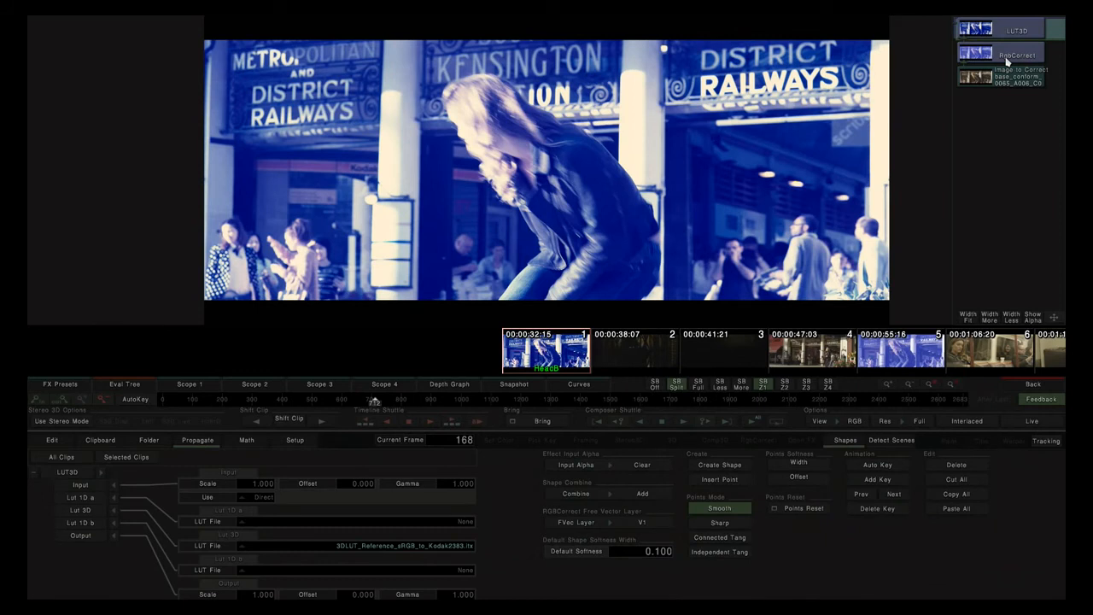
left_click(1007, 57)
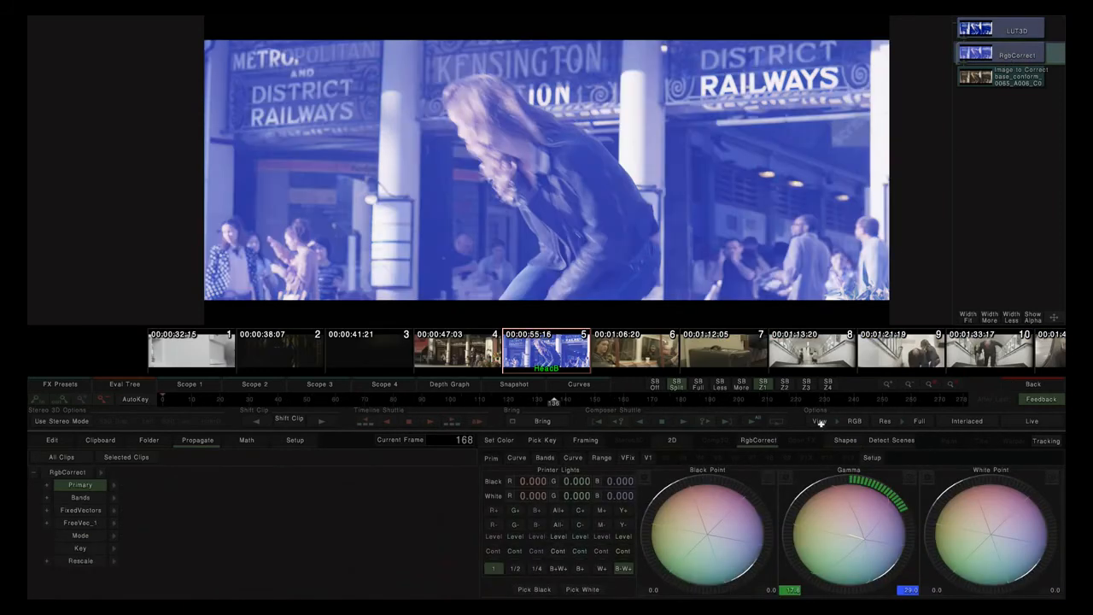
Step: Lower the RgbCorrect gamma level and reduce its blue shift, and view the result through LUT3D
left_click_drag(872, 487, 749, 449)
mouse_move(716, 539)
left_mouse_down()
mouse_move(831, 550)
mouse_move(715, 533)
left_mouse_up()
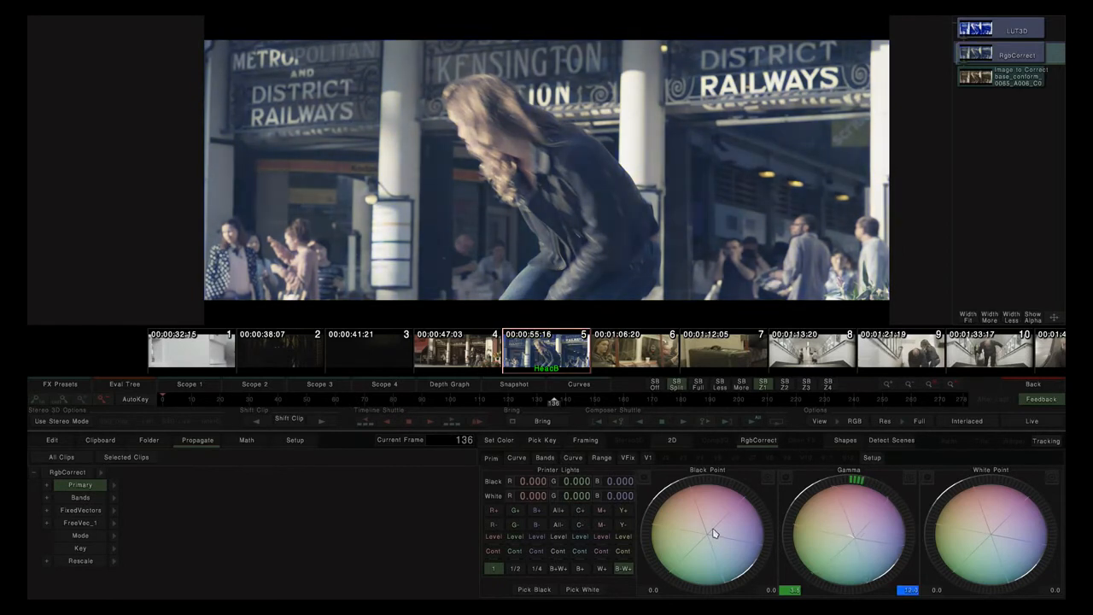
left_click(1009, 32)
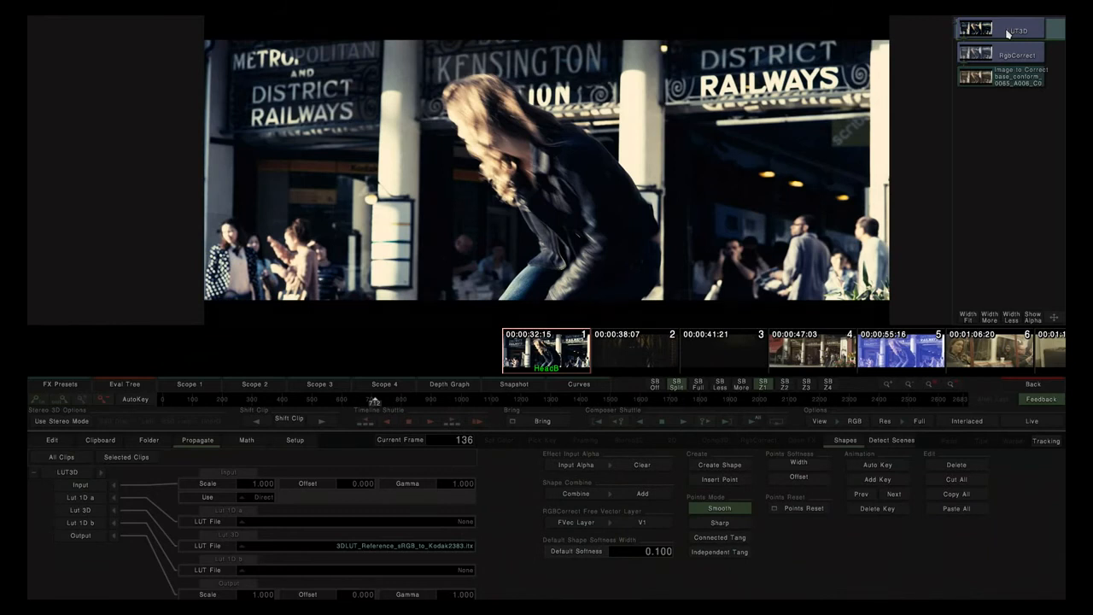
Step: Edit RgbCorrect while viewing through LUT3D: reduce the blue gamma shift further, lower the White printer lights to -4.207 and raise the gamma
left_click(997, 56)
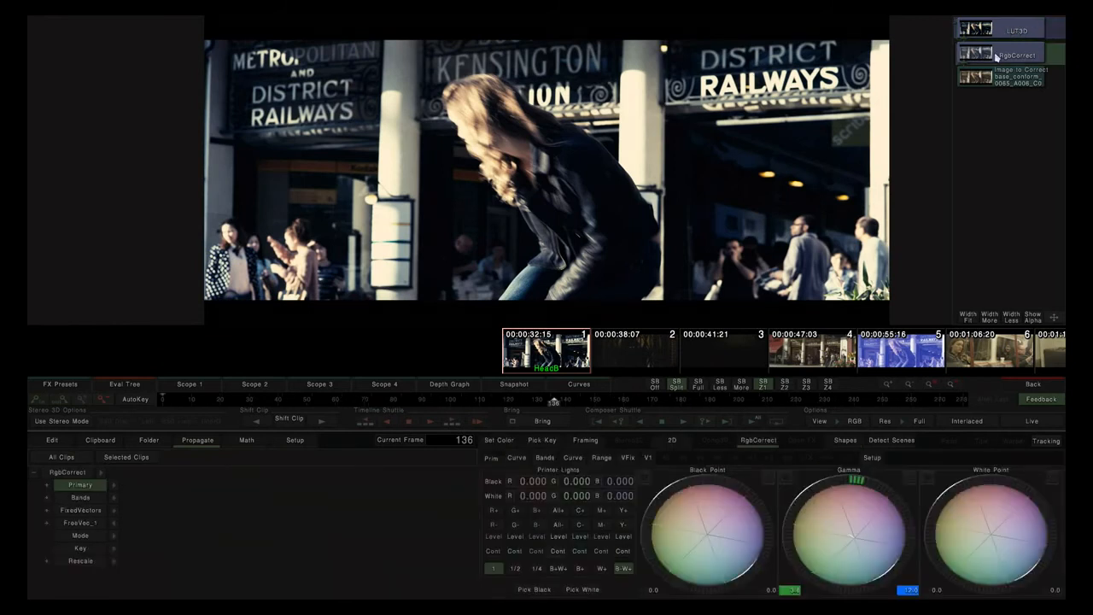
left_click_drag(871, 553, 840, 542)
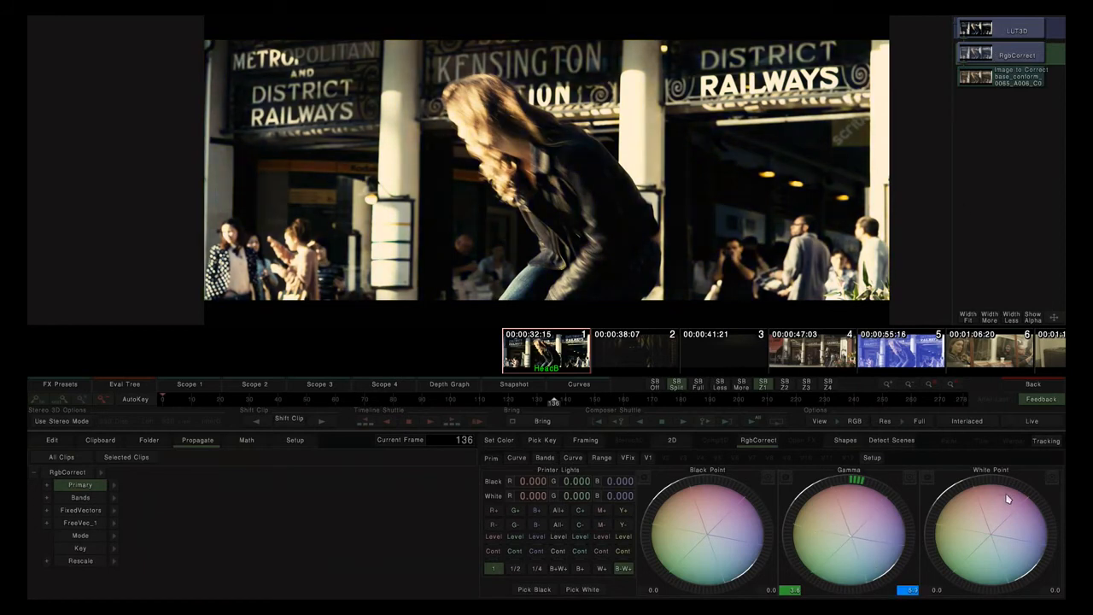
left_click_drag(556, 400, 444, 401)
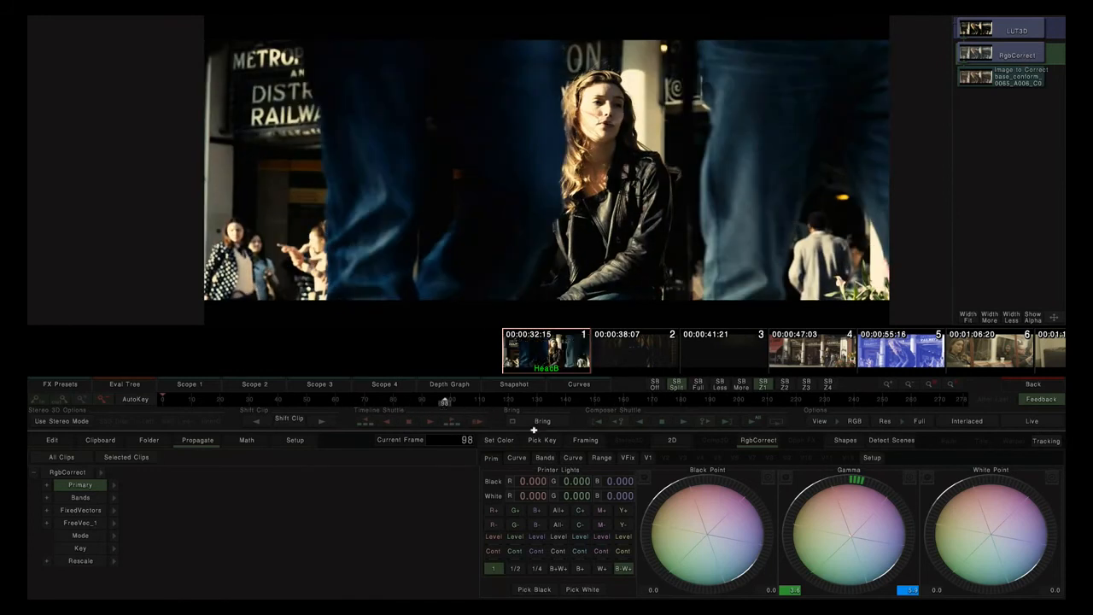
left_click_drag(990, 487, 923, 486)
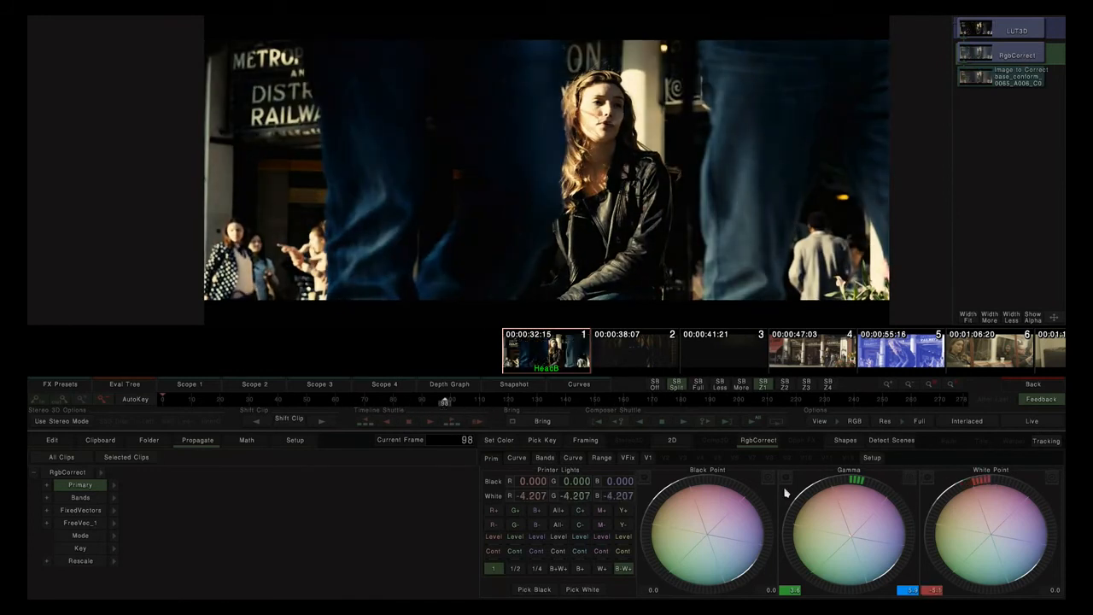
left_click_drag(823, 489, 888, 485)
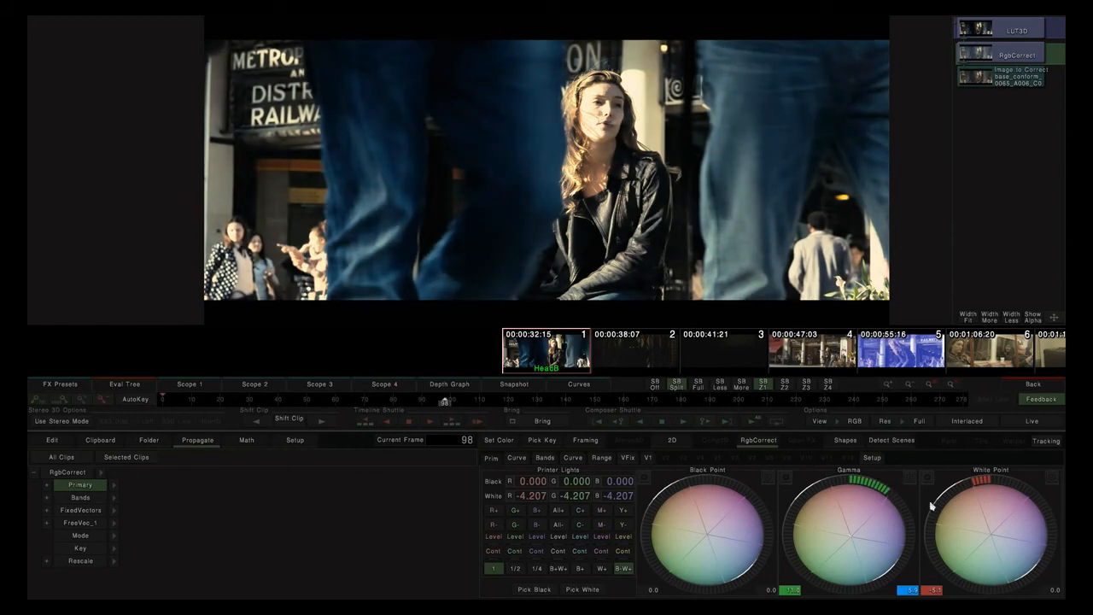
left_click(1030, 386)
Step: Place the playhead head on the LUT3D track, open the LUT3D effect to review the regraded image and return to the timeline
left_click(533, 127)
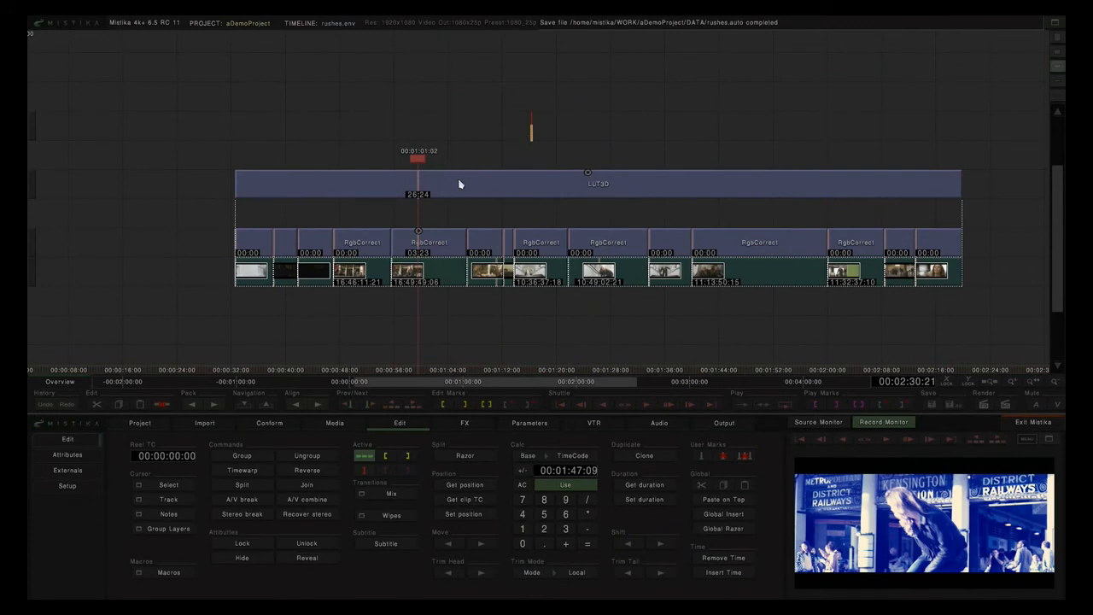
mouse_move(419, 163)
left_mouse_down()
mouse_move(407, 160)
mouse_move(449, 148)
mouse_move(419, 155)
mouse_move(424, 203)
mouse_move(422, 162)
mouse_move(438, 155)
mouse_move(428, 159)
mouse_move(441, 211)
mouse_move(414, 217)
mouse_move(439, 215)
mouse_move(419, 219)
mouse_move(443, 223)
mouse_move(421, 220)
mouse_move(429, 235)
mouse_move(429, 189)
left_mouse_up()
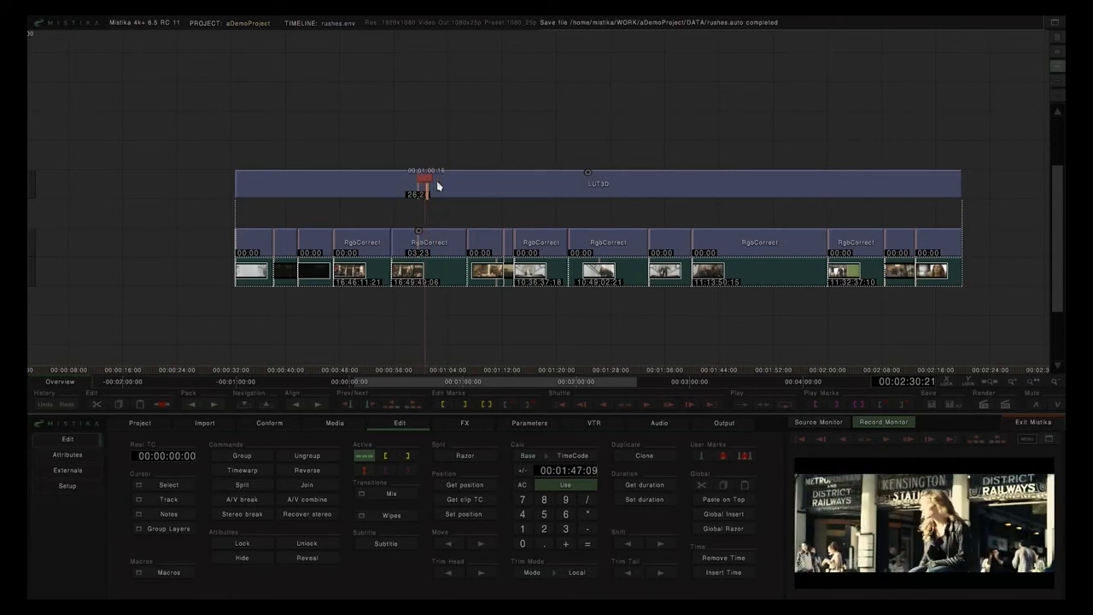
double_click(437, 181)
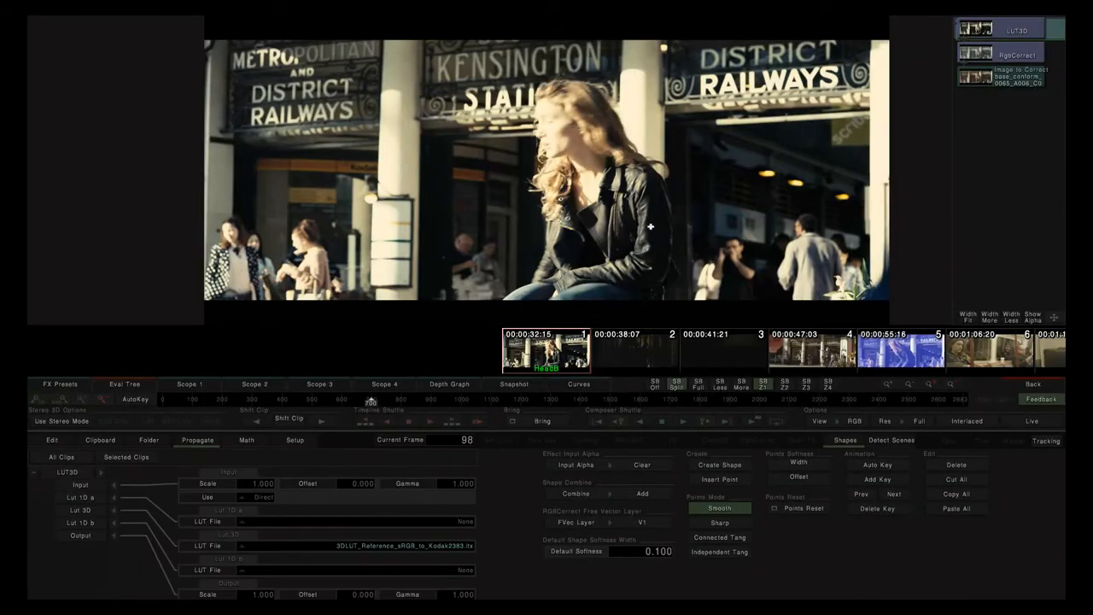
left_click(1029, 385)
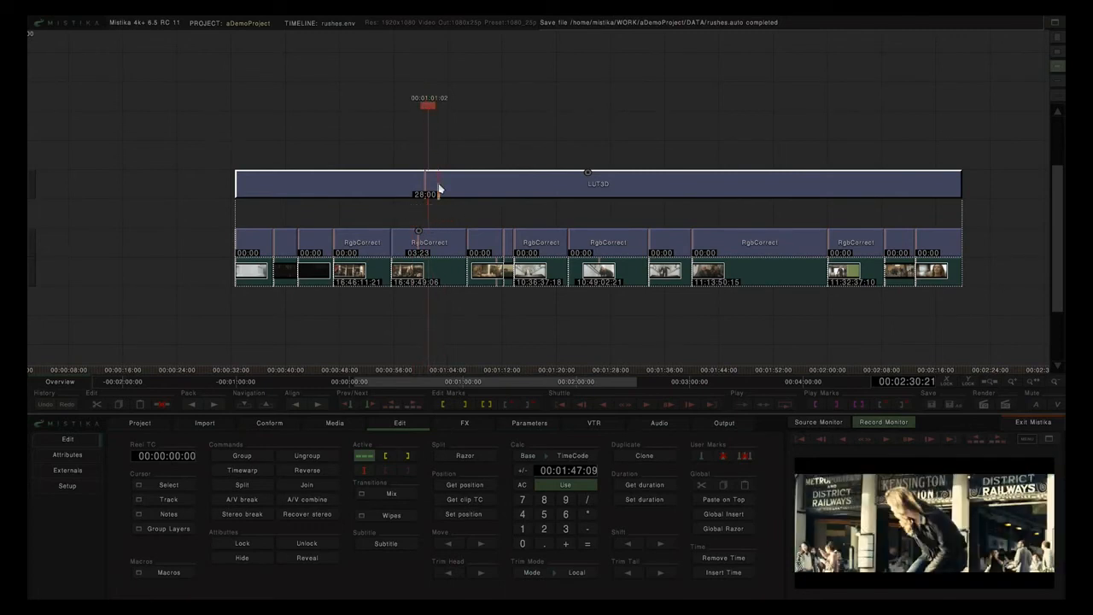
Step: Toggle the timeline-wide LUT3D effect off and on to compare the image without and with the LUT
left_click(439, 187)
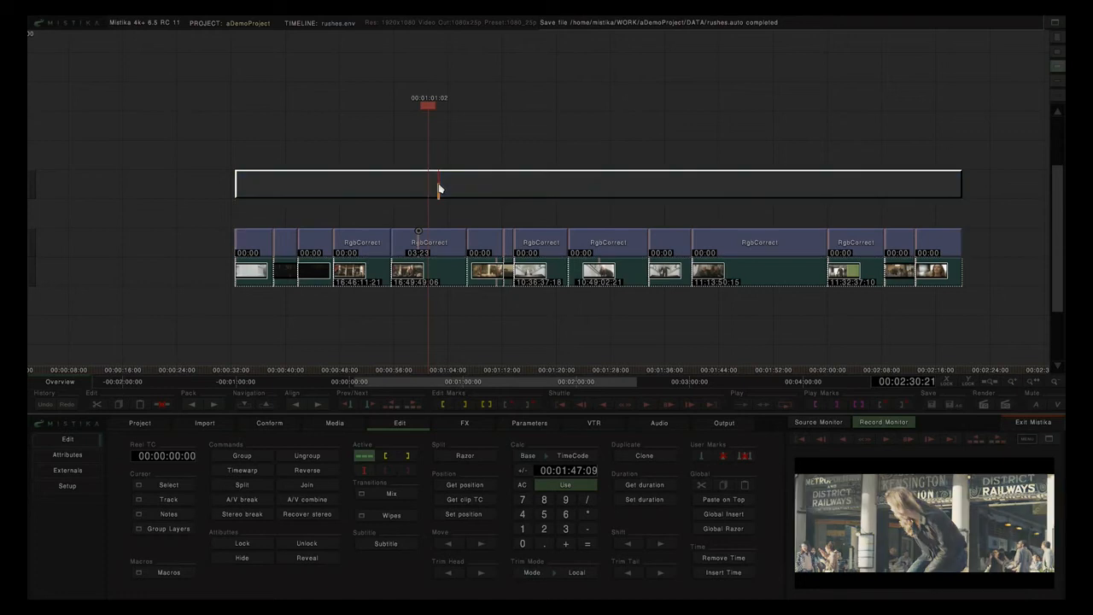
left_click(439, 187)
left_click(439, 187)
left_click(439, 187)
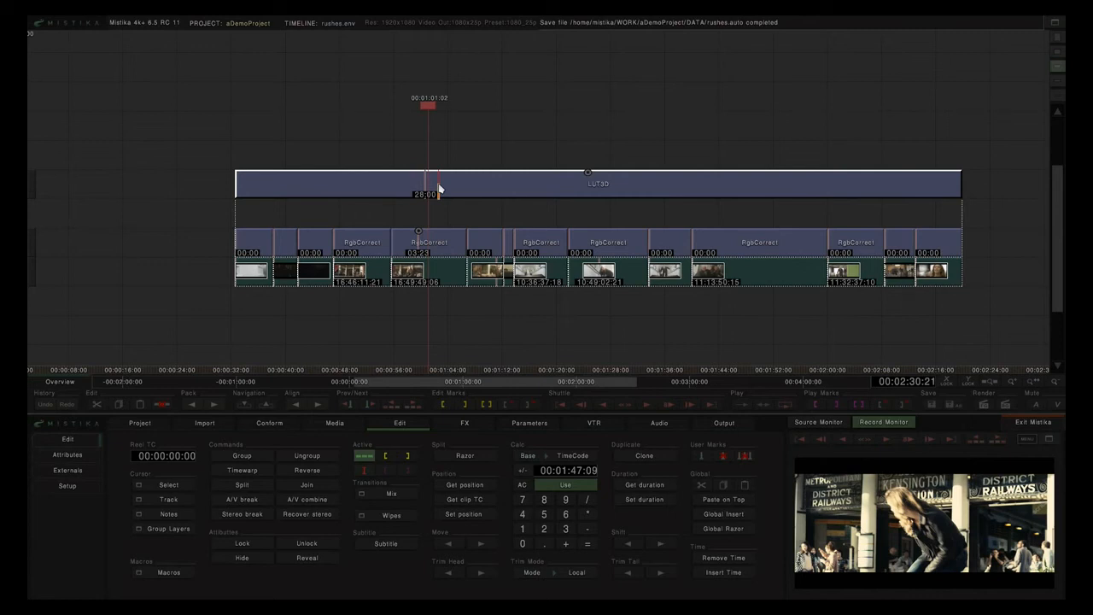
Step: Add a Crop effect on top of LUT3D and crop the image to Up 78.282 and Down 26.378
left_click_drag(439, 187, 430, 185)
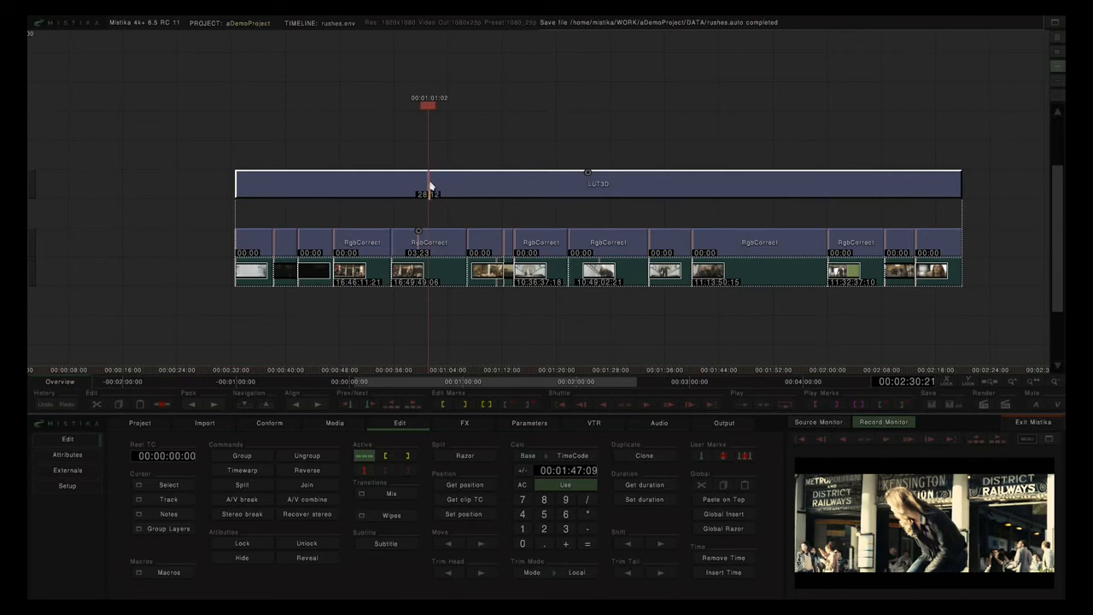
left_click(459, 425)
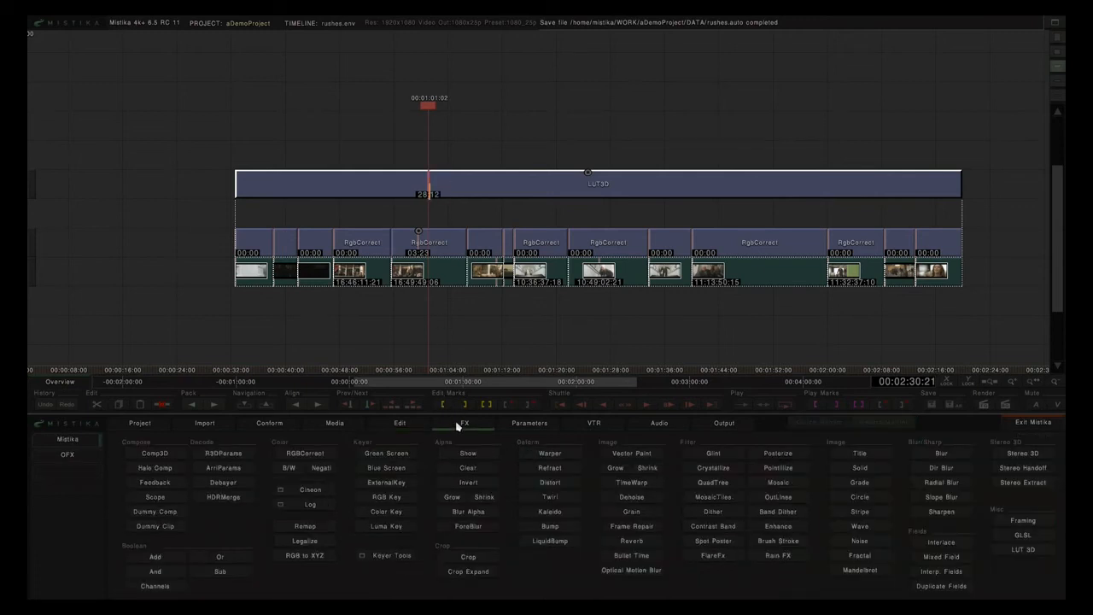
left_click(465, 560)
double_click(438, 158)
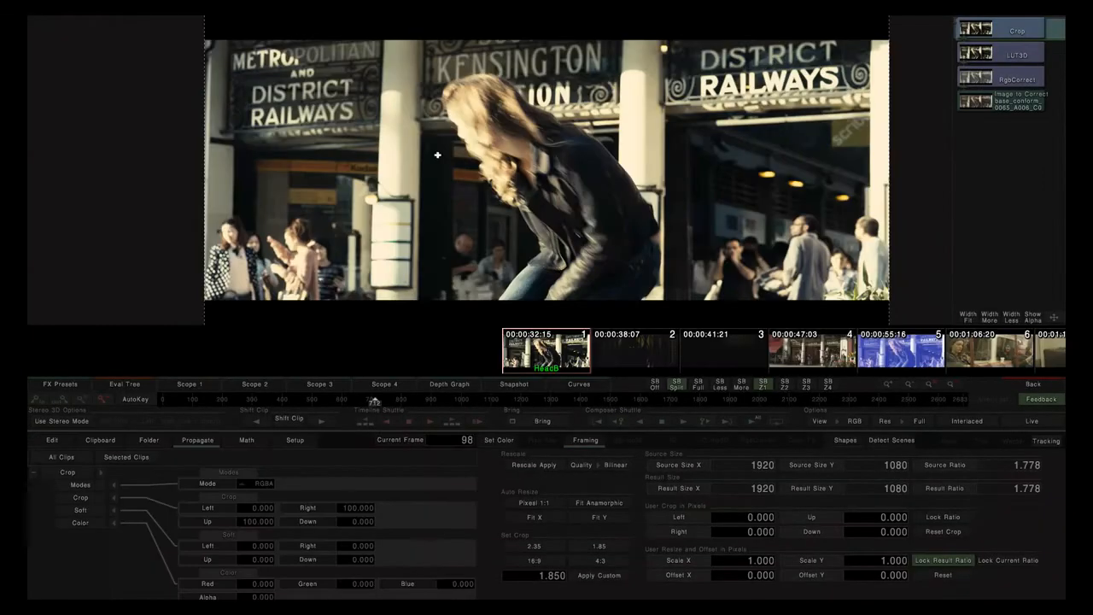
left_click_drag(574, 60, 569, 106)
left_click_drag(542, 275, 543, 222)
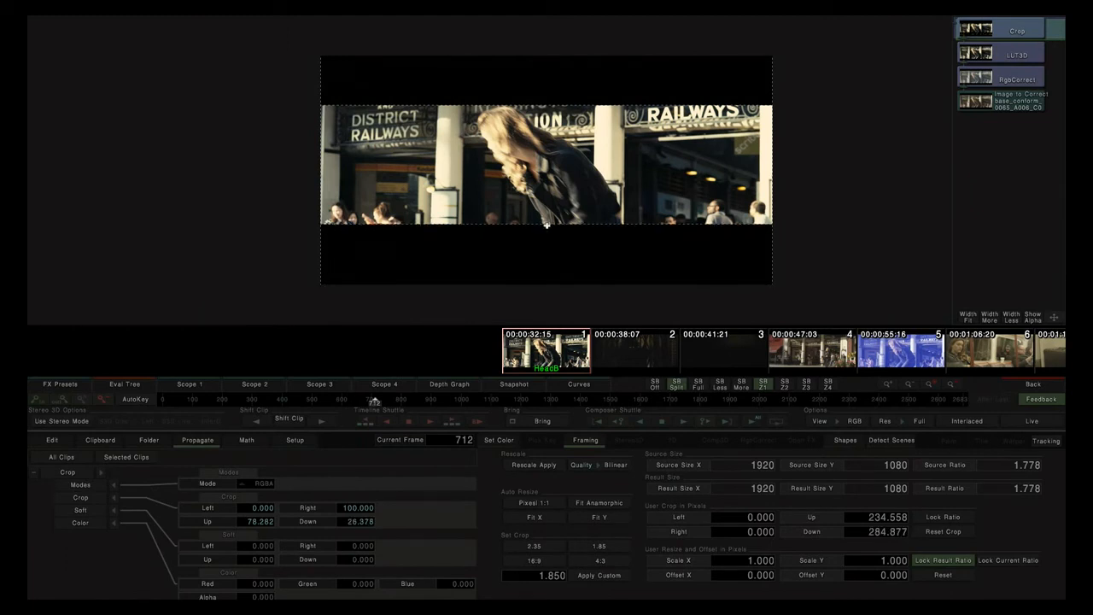
left_click(1035, 386)
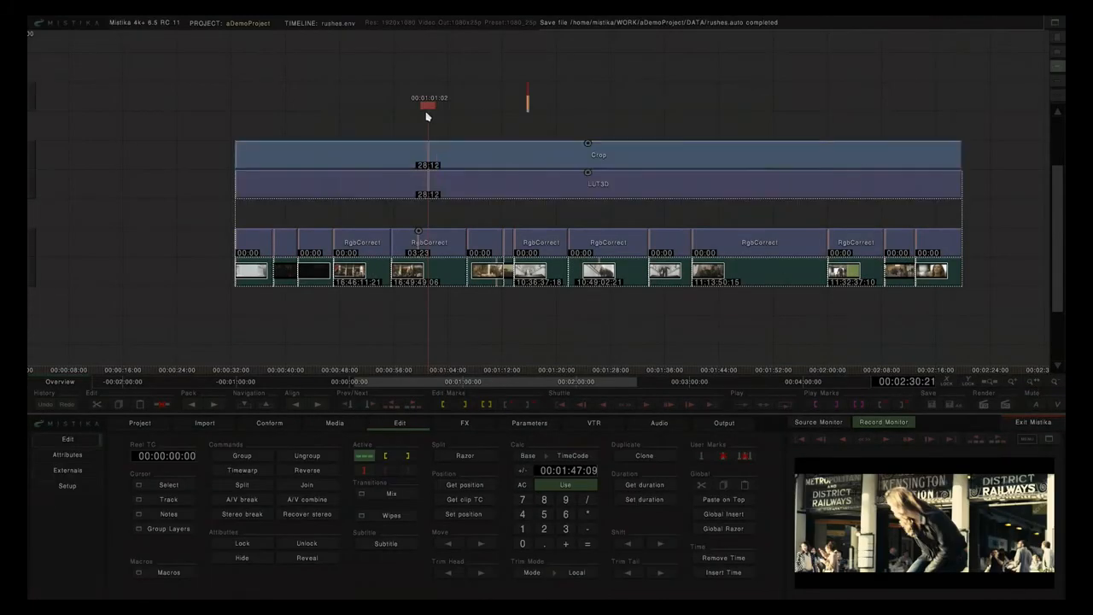
Step: Open the stack at Crop and, viewing the cropped result, raise the clip's RgbCorrect gamma to about 14.6 and shift it towards yellow
mouse_move(432, 133)
left_mouse_down()
mouse_move(430, 278)
mouse_move(428, 141)
left_mouse_up()
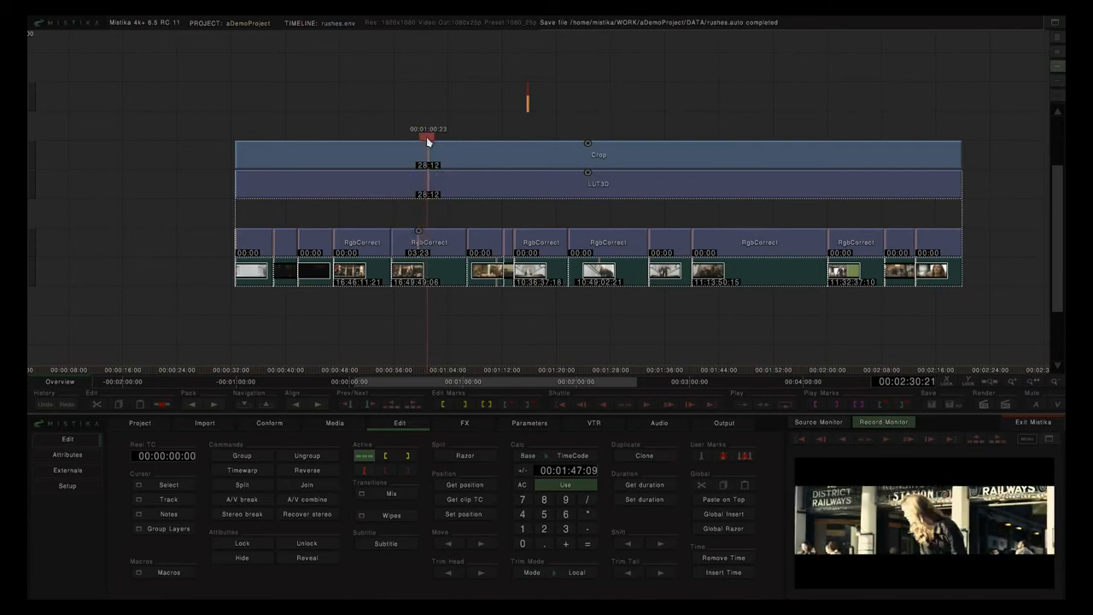
double_click(478, 161)
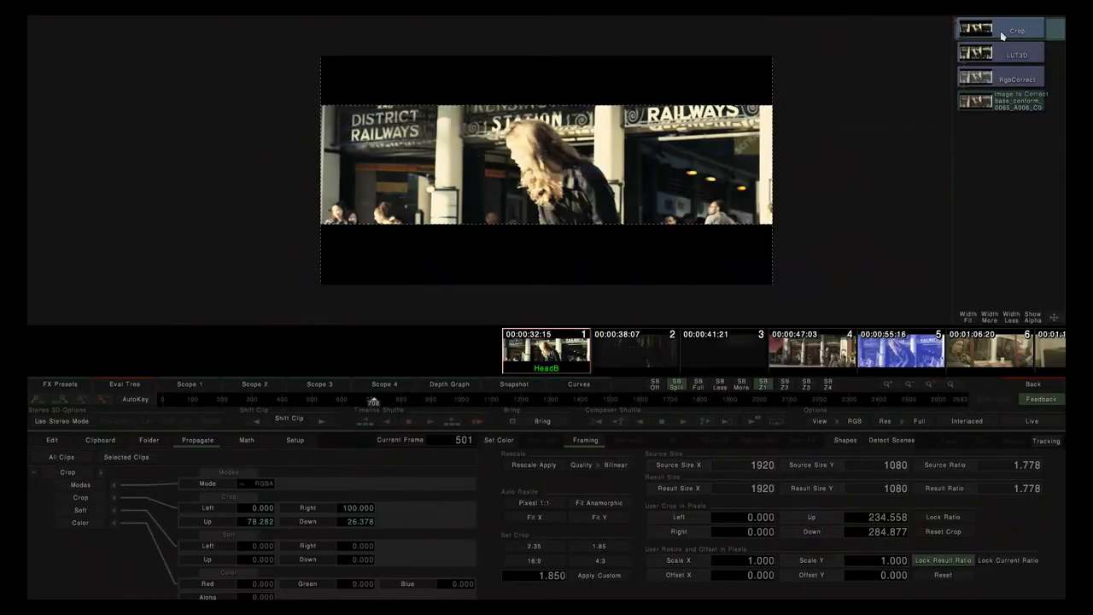
left_click(998, 82)
left_click_drag(857, 480, 885, 482)
left_click_drag(846, 541, 783, 505)
left_click_drag(544, 402, 620, 401)
left_click_drag(691, 405, 596, 411)
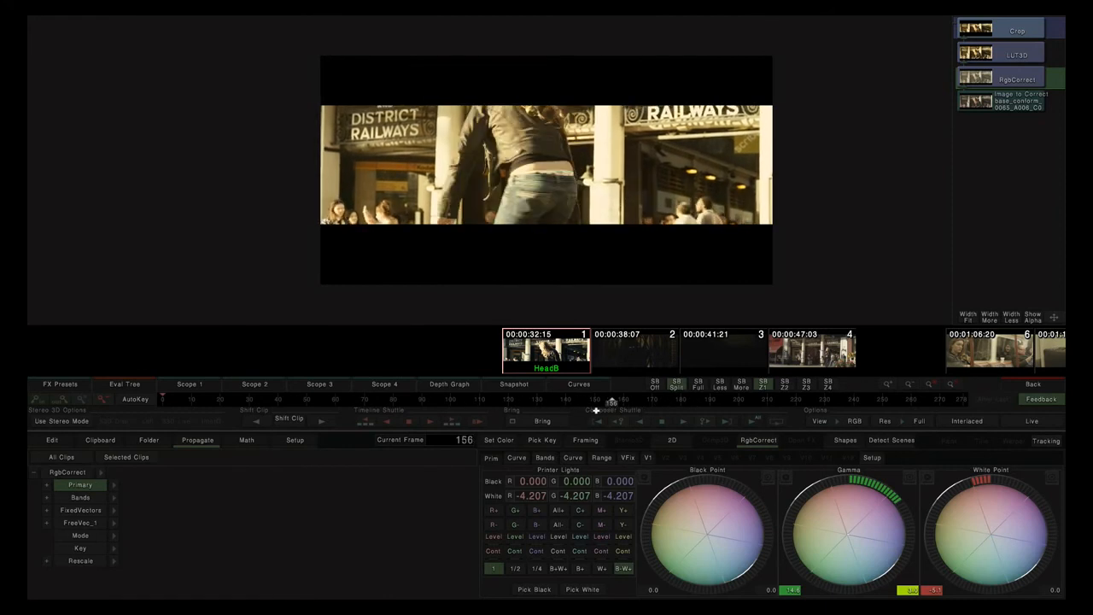
Step: Set Rescale Apply to Yes in the clip's RgbCorrect parameters, try a vertical offset and return to the timeline
left_click(115, 561)
left_click(256, 538)
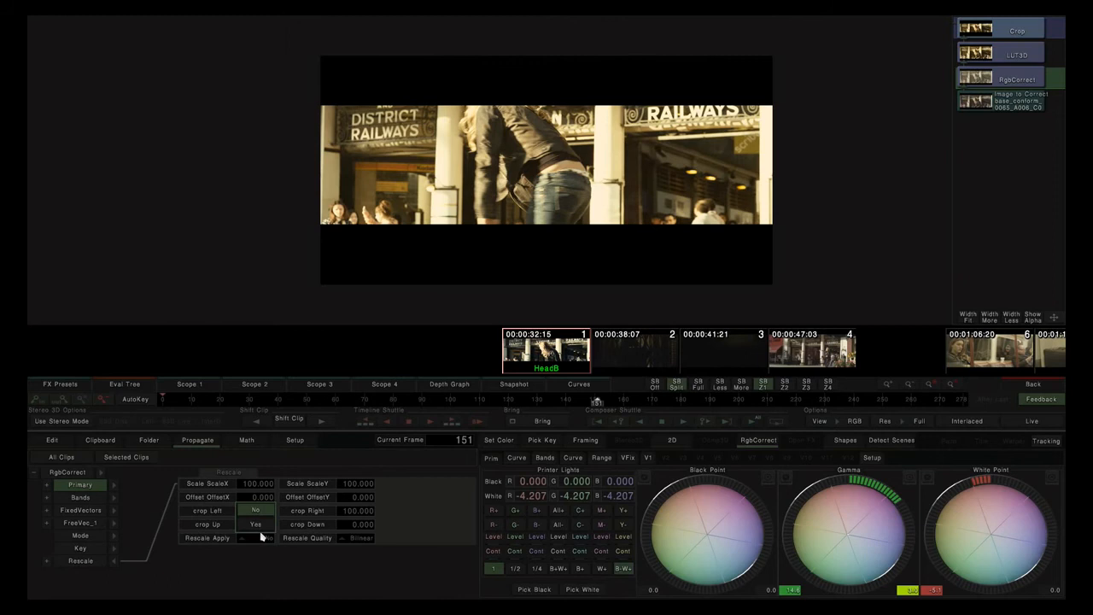
left_click(259, 523)
mouse_move(341, 498)
left_mouse_down()
mouse_move(414, 500)
mouse_move(313, 503)
mouse_move(359, 506)
left_mouse_up()
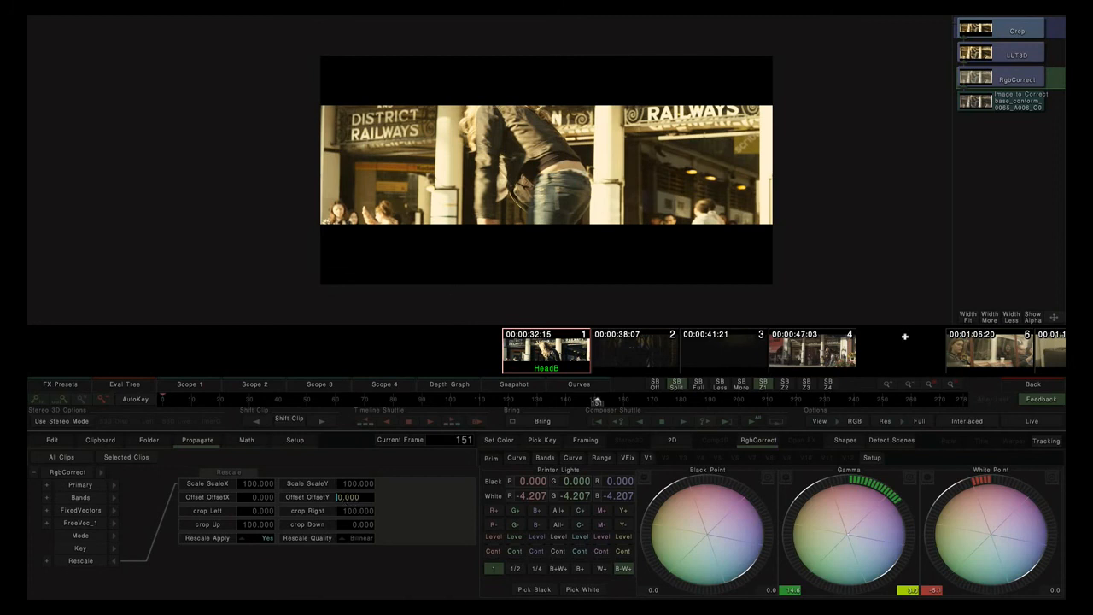
left_click(1032, 385)
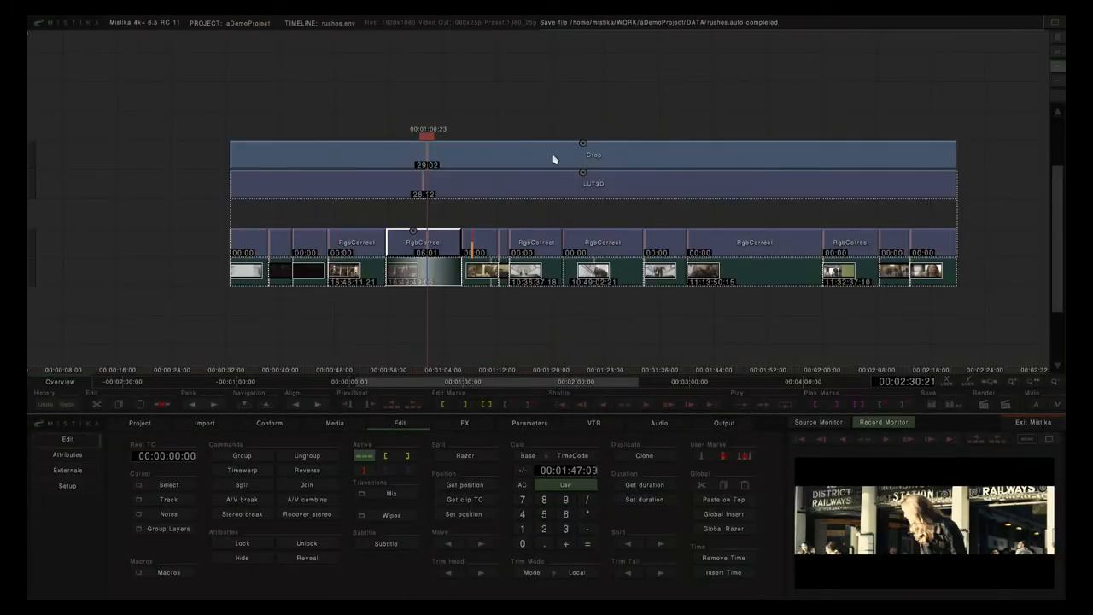
Step: Delete and restore the Crop effect repeatedly to compare the framing without and with the crop
left_click(447, 100)
left_click(446, 159)
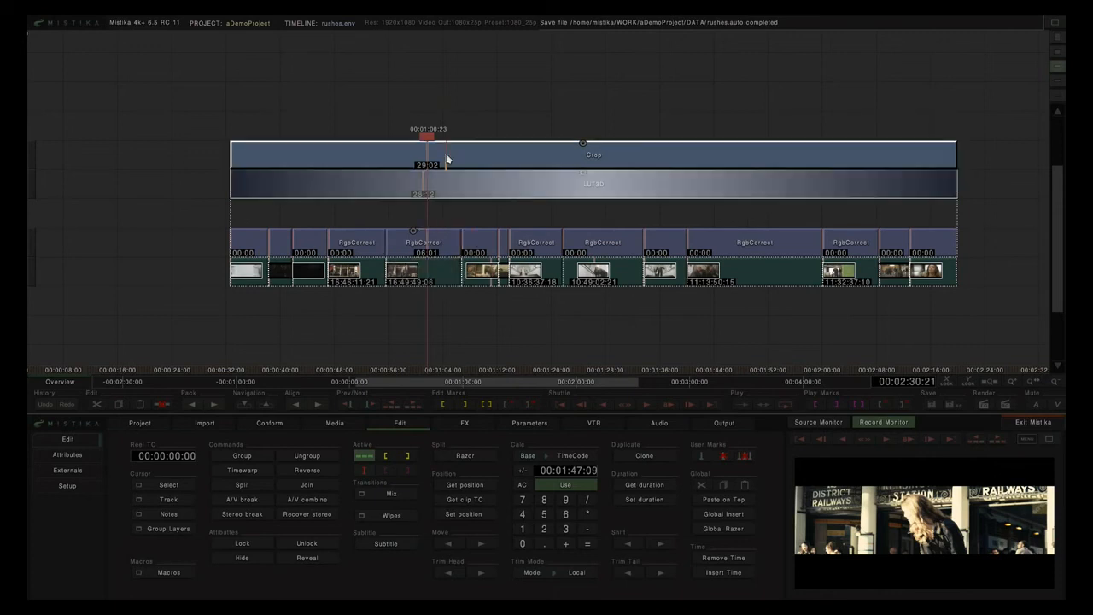
key("Delete")
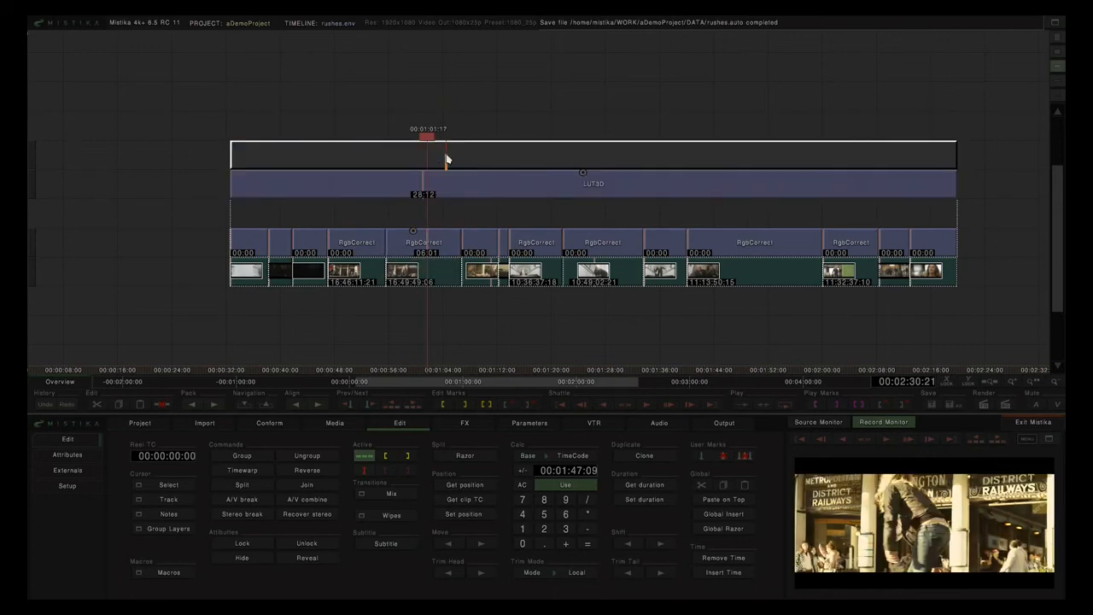
key("ctrl+z")
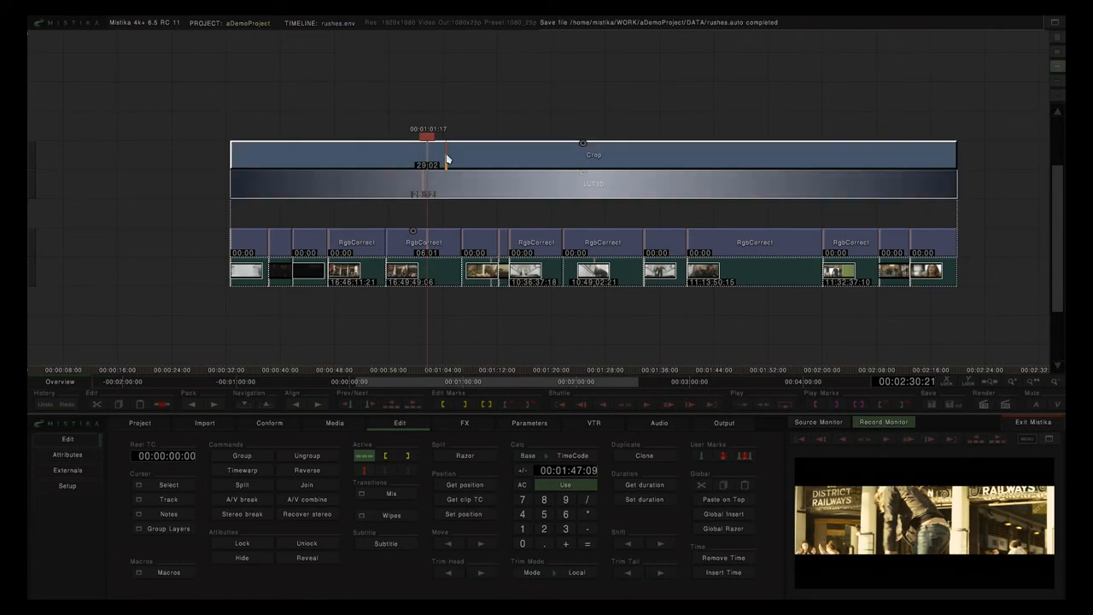
key("Delete")
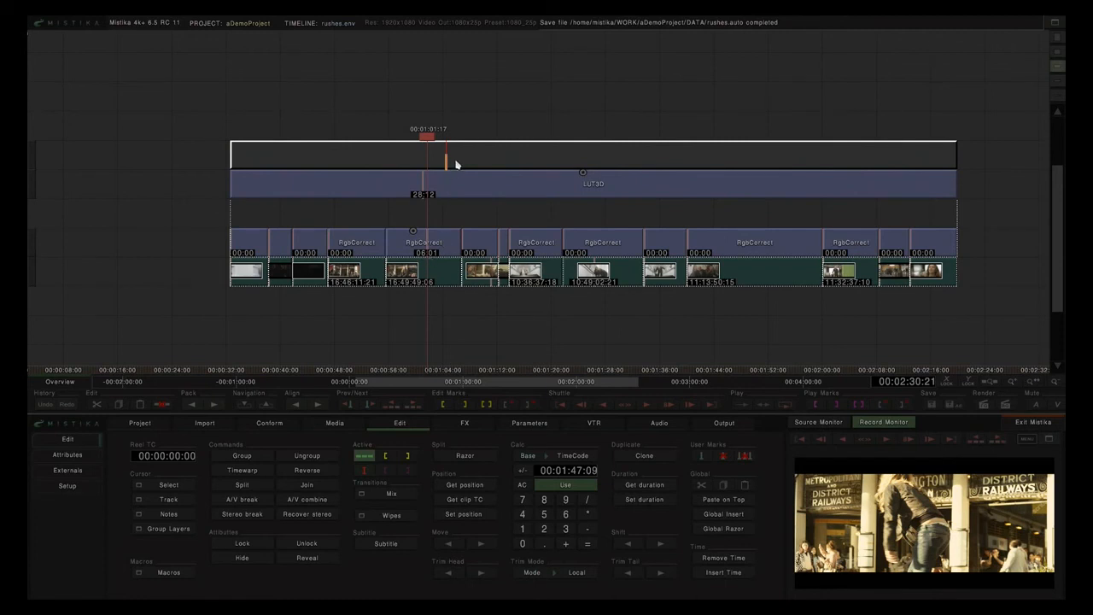
key("ctrl+z")
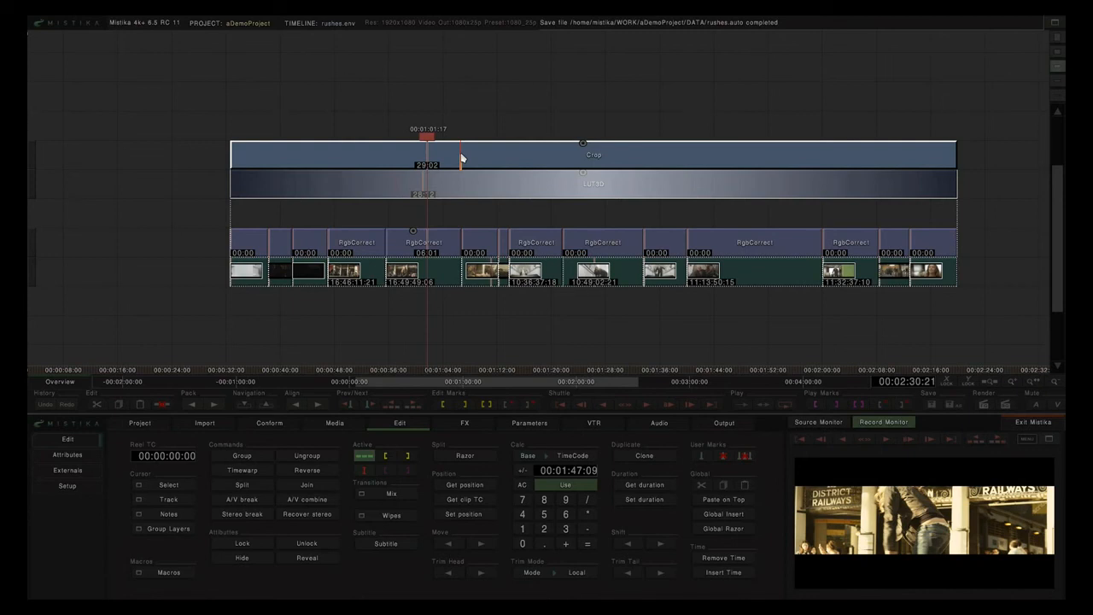
key("Delete")
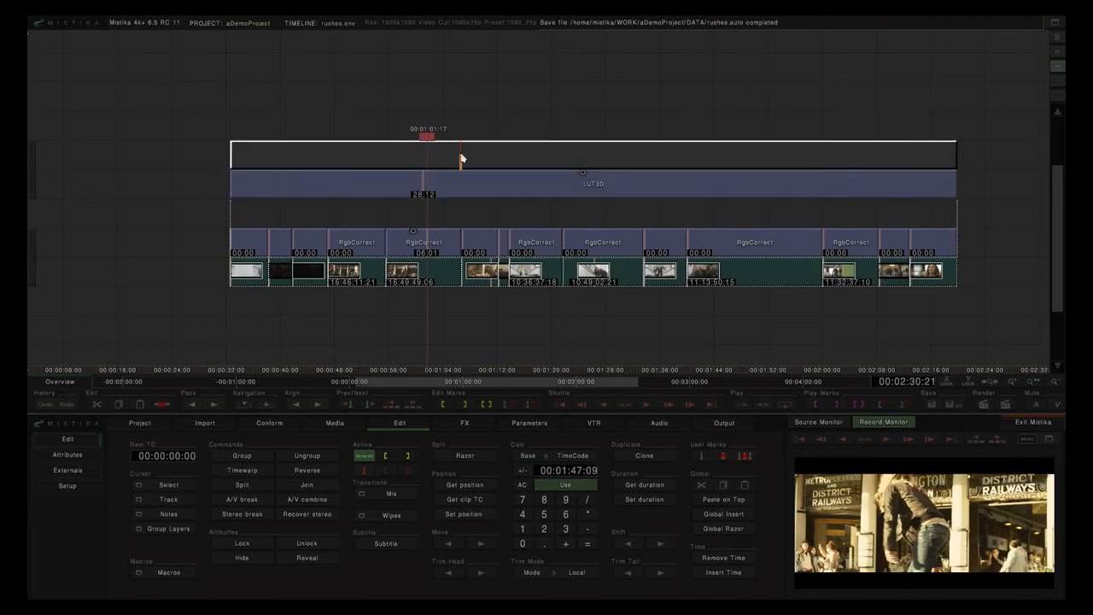
key("ctrl+z")
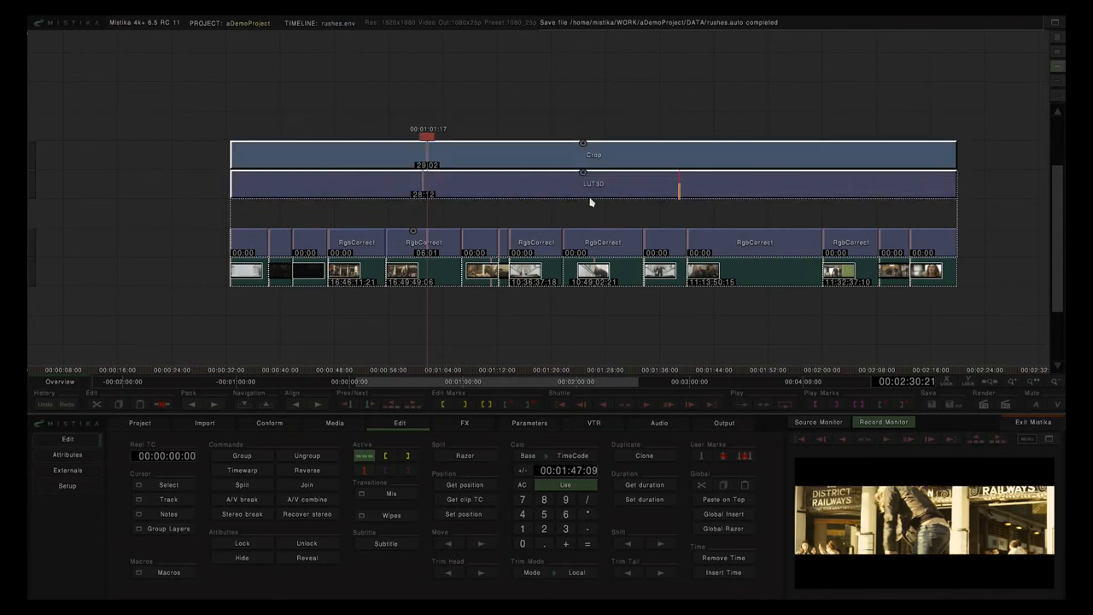
Step: Delete the timeline-wide Crop and LUT3D effects and add a CineonCorrect effect on the RgbCorrect clip at the playhead
key("Delete")
left_click(440, 248)
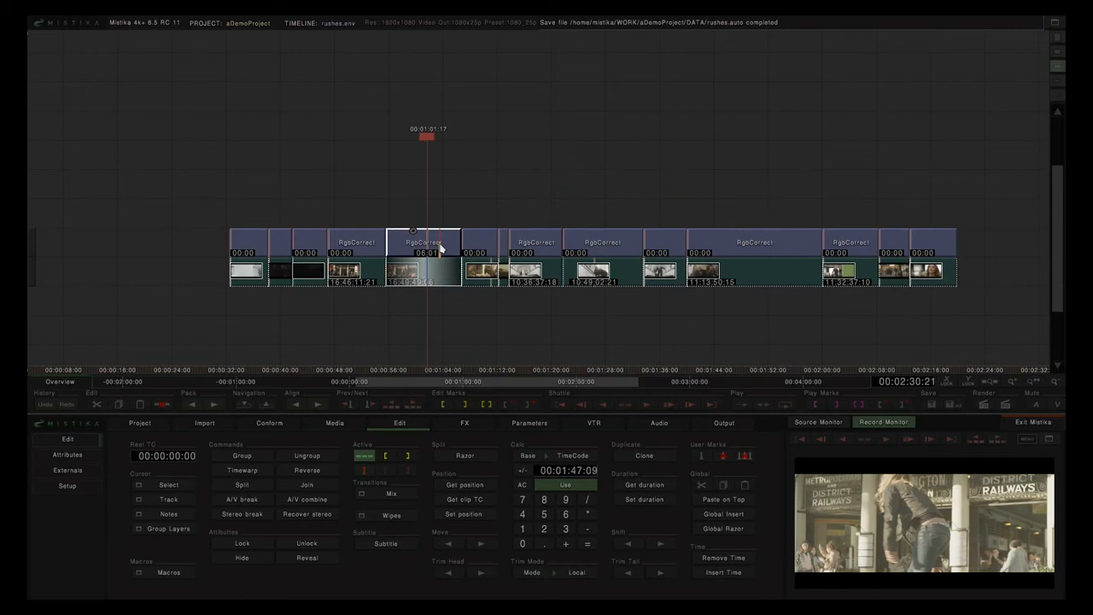
left_click(464, 424)
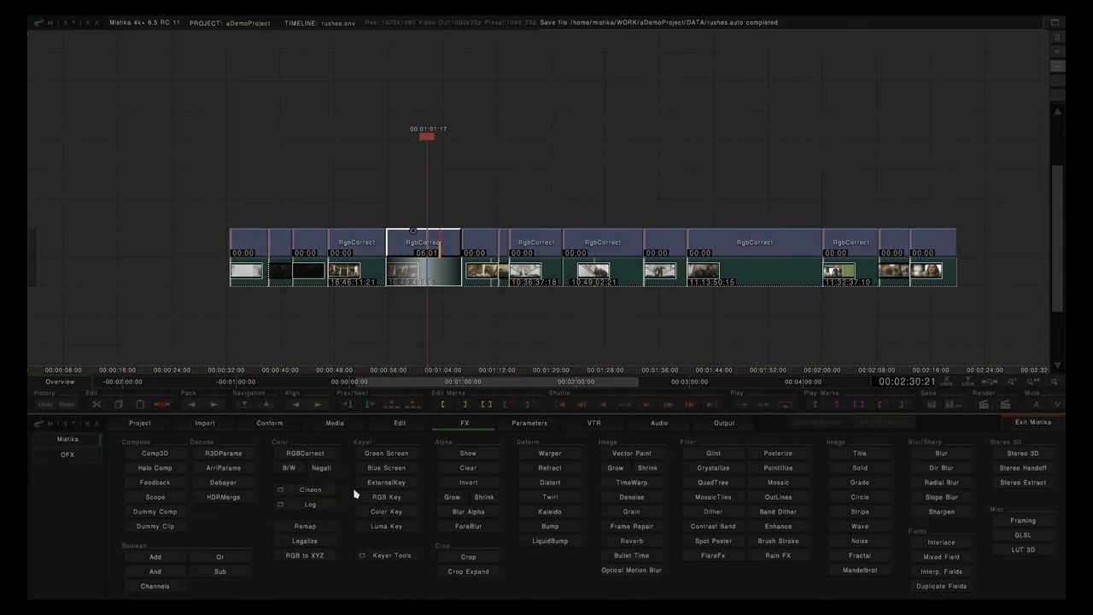
left_click(323, 492)
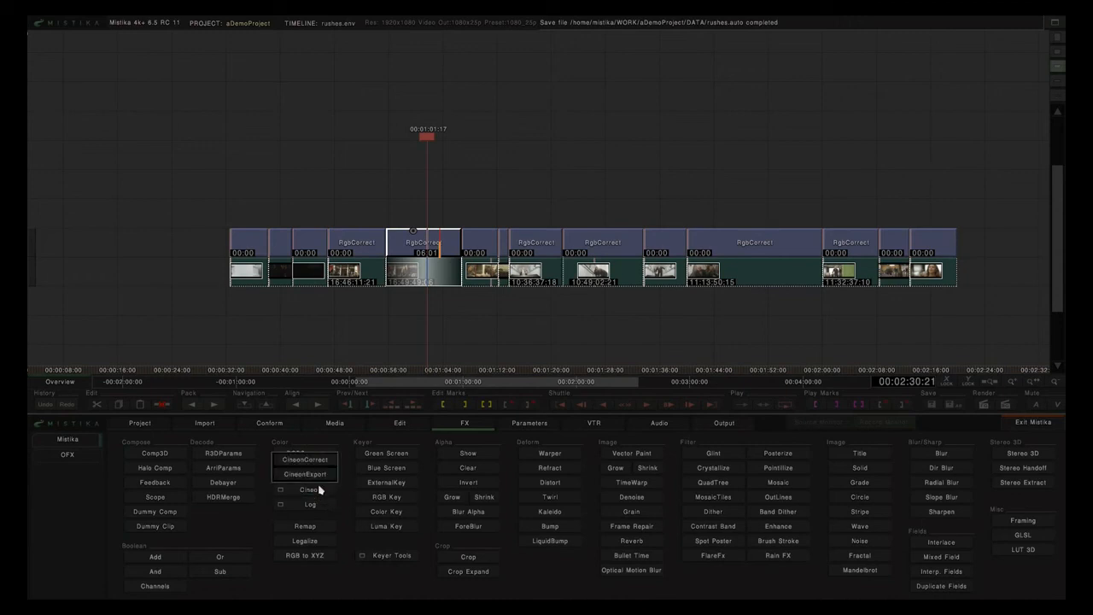
left_click(315, 462)
Step: Open the clip's CineonCorrect, switch its Mode to Export and back to Correct, and return to the timeline
double_click(438, 219)
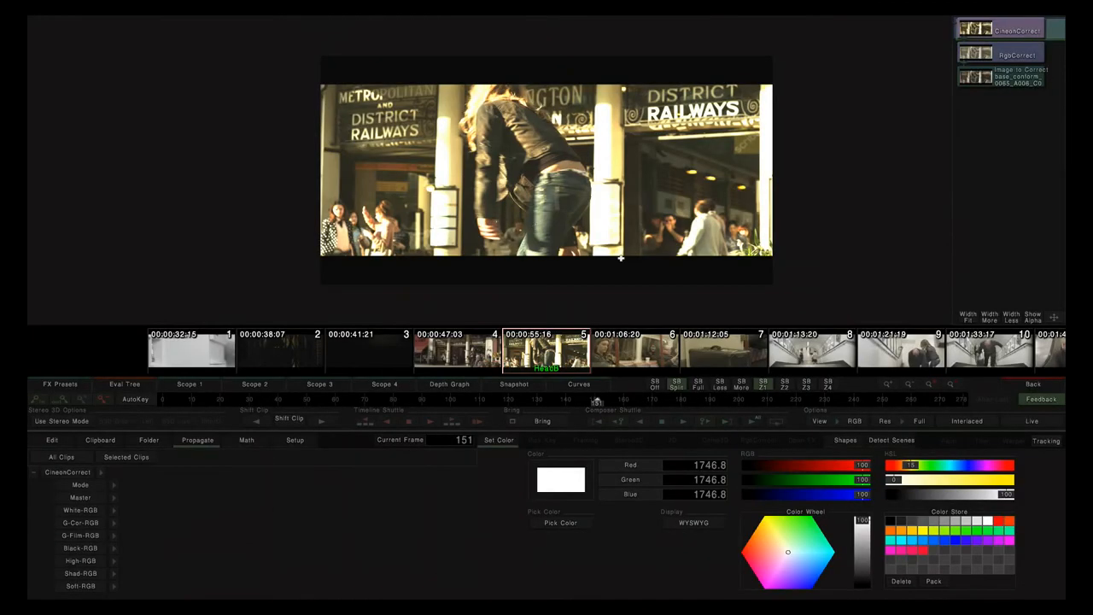
left_click(114, 486)
left_click(245, 486)
left_click(255, 471)
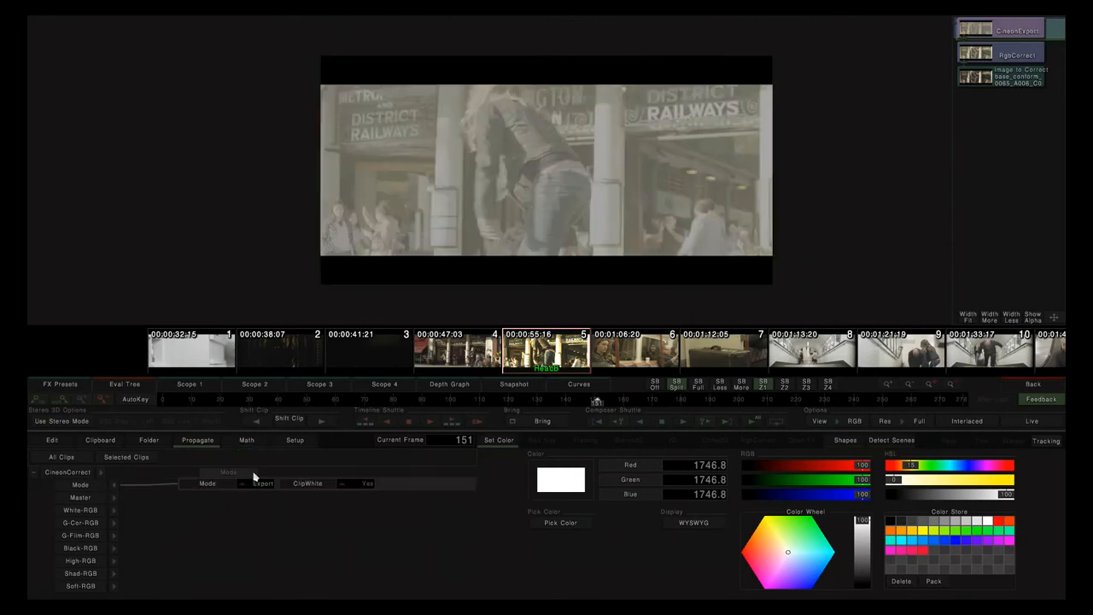
left_click(260, 484)
left_click(259, 456)
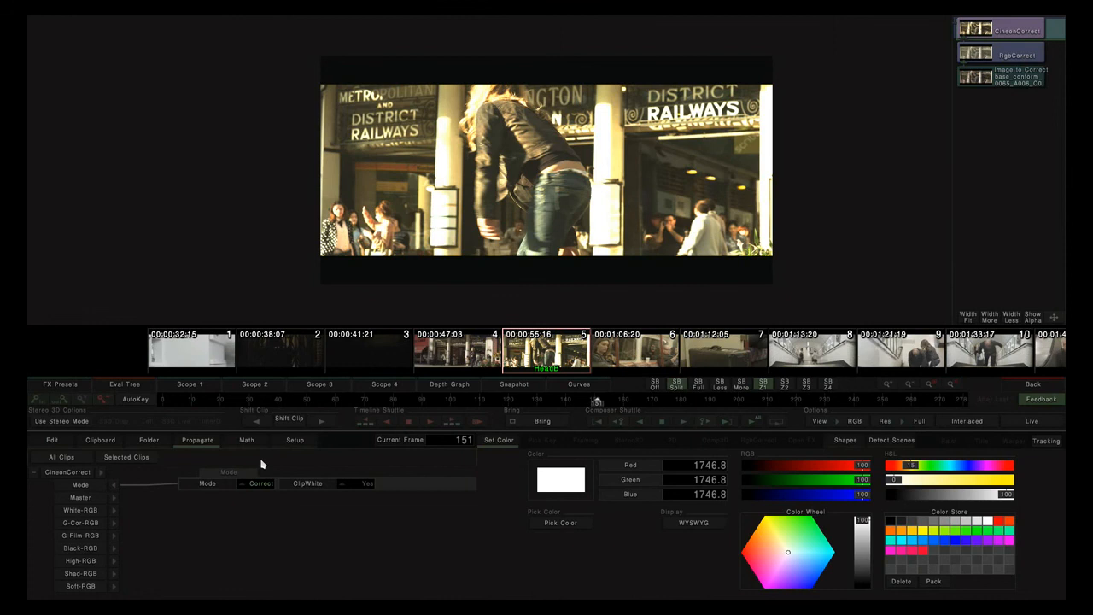
left_click(1047, 387)
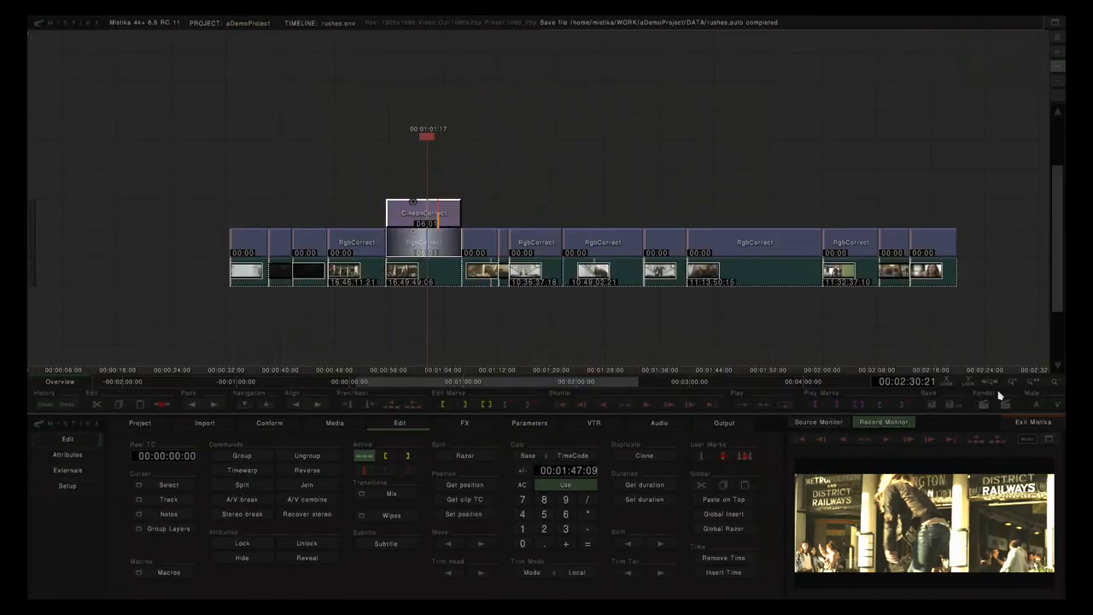
Step: Try CineonCorrect beneath the clip's RgbCorrect, move it back on top of the stack and delete it
left_click(458, 186)
left_click(433, 221)
left_click_drag(443, 277, 441, 307)
left_click_drag(436, 220, 442, 276)
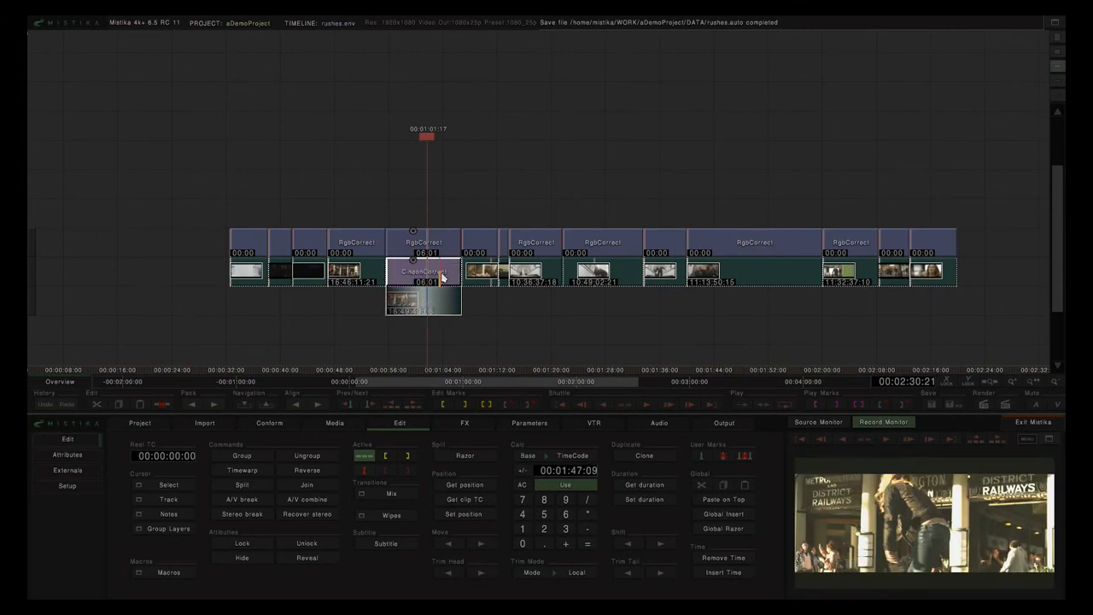
left_click_drag(442, 280, 444, 224)
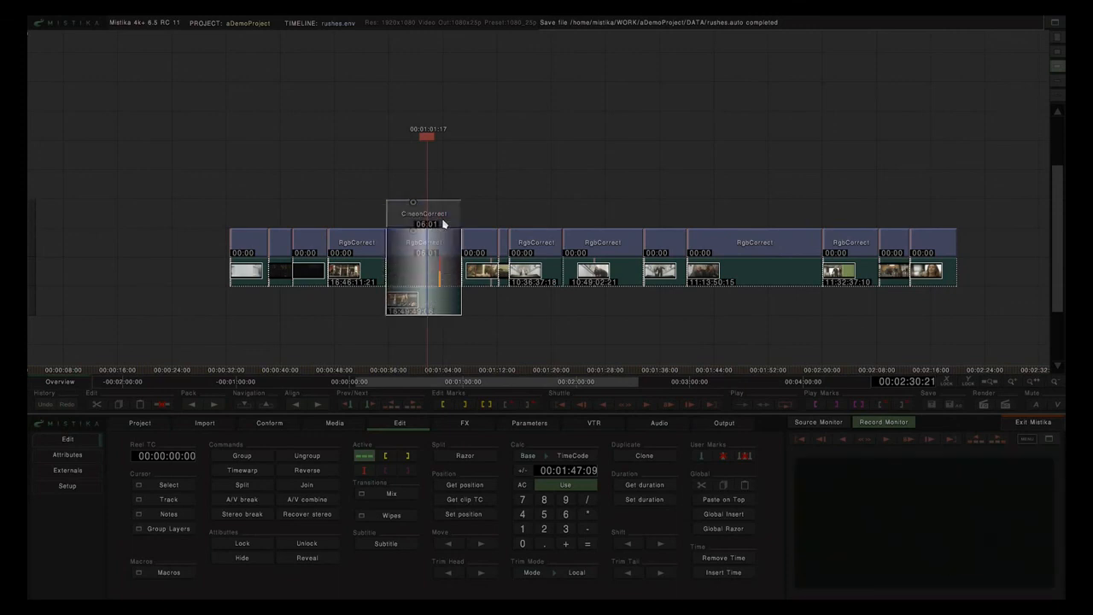
left_click_drag(442, 310, 443, 286)
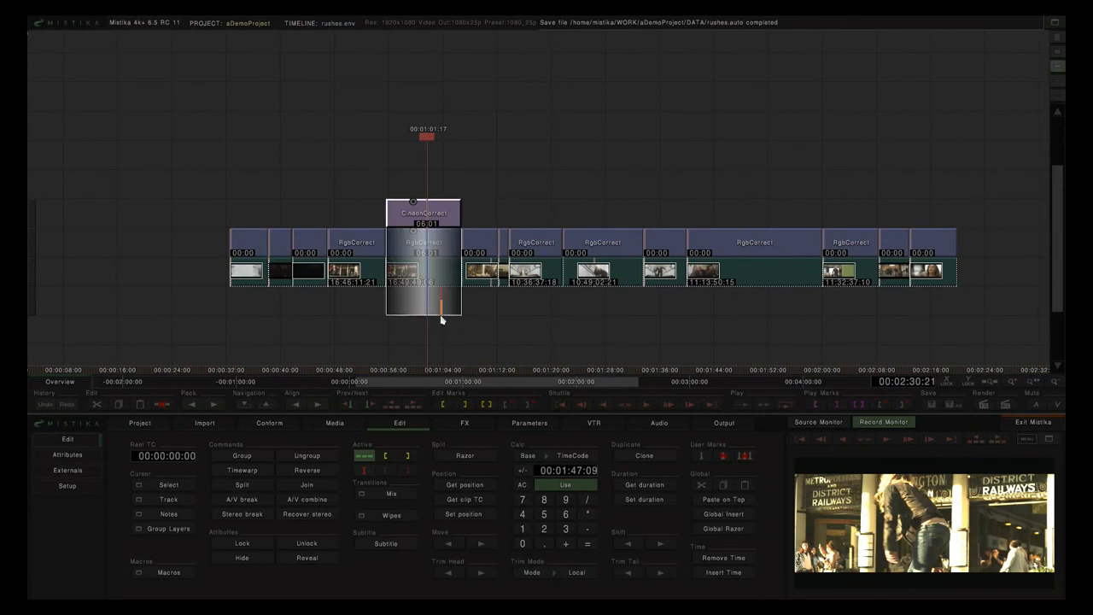
left_click_drag(445, 217, 453, 176)
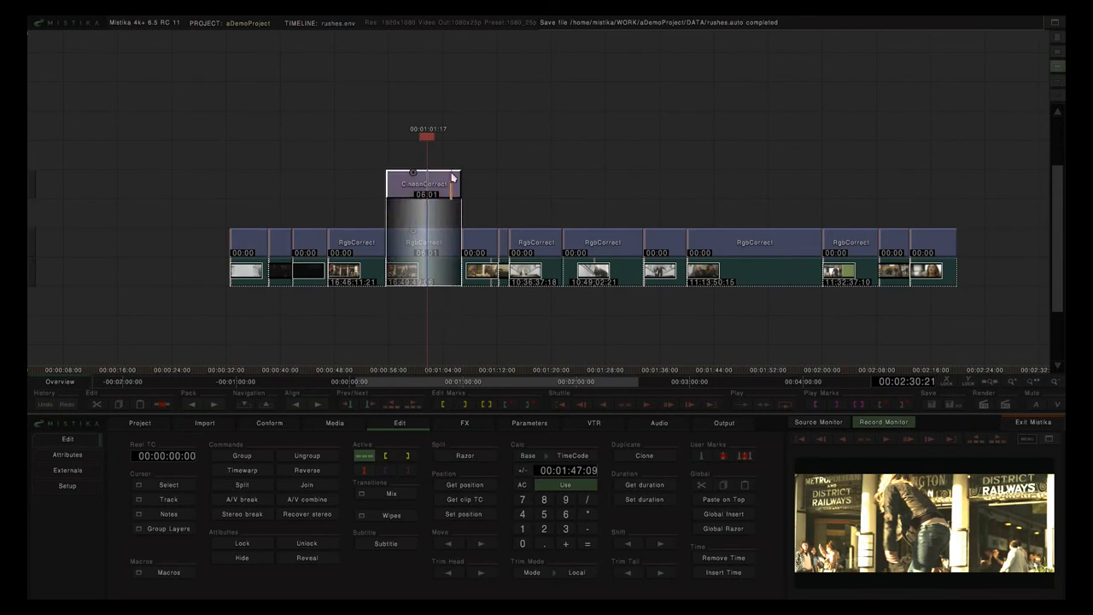
key("Delete")
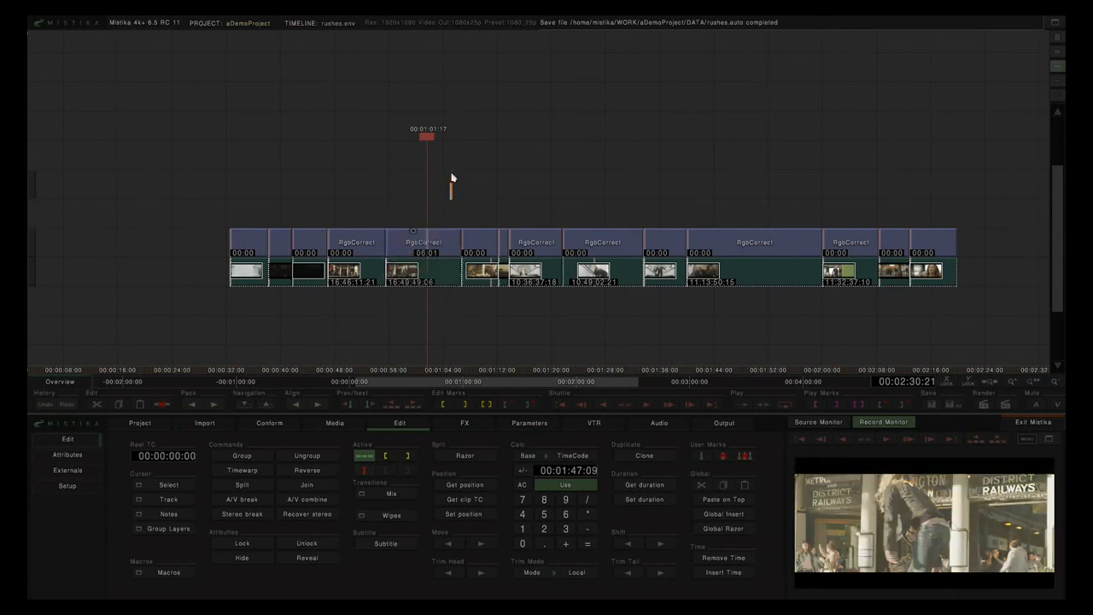
Step: Add an RGB to XYZ effect on the clip at the playhead and extend it over the whole timeline
left_click(420, 240)
left_click(452, 428)
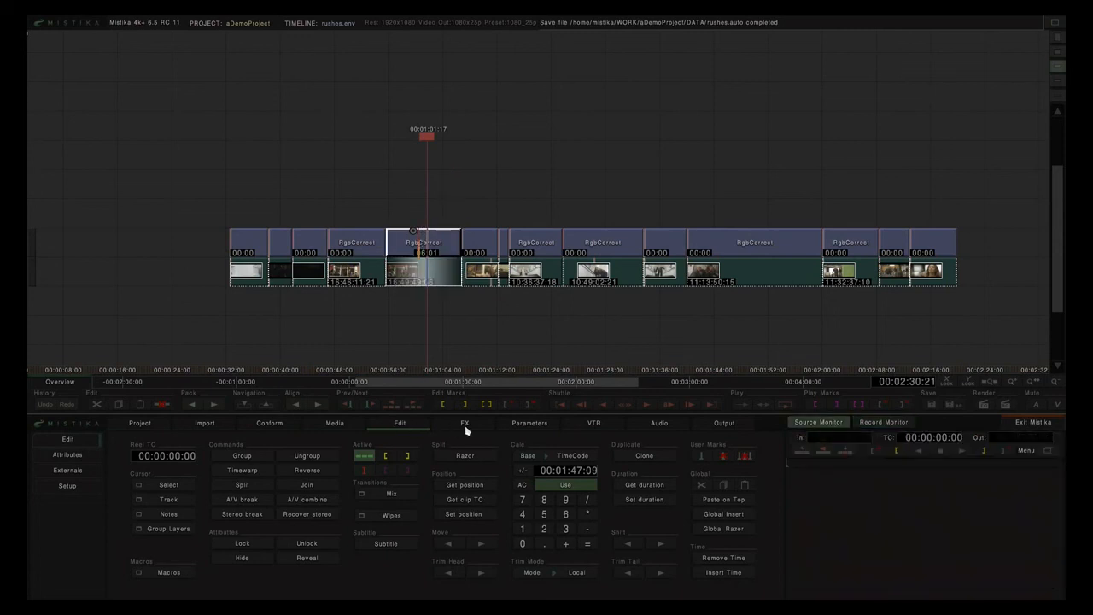
left_click(465, 427)
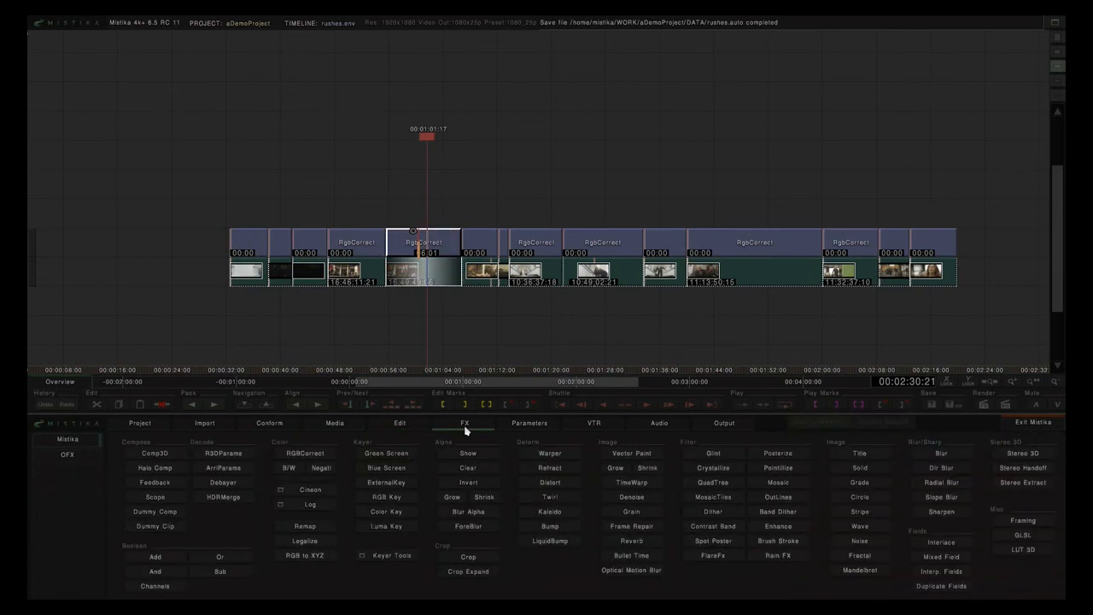
left_click(303, 556)
left_click(245, 249)
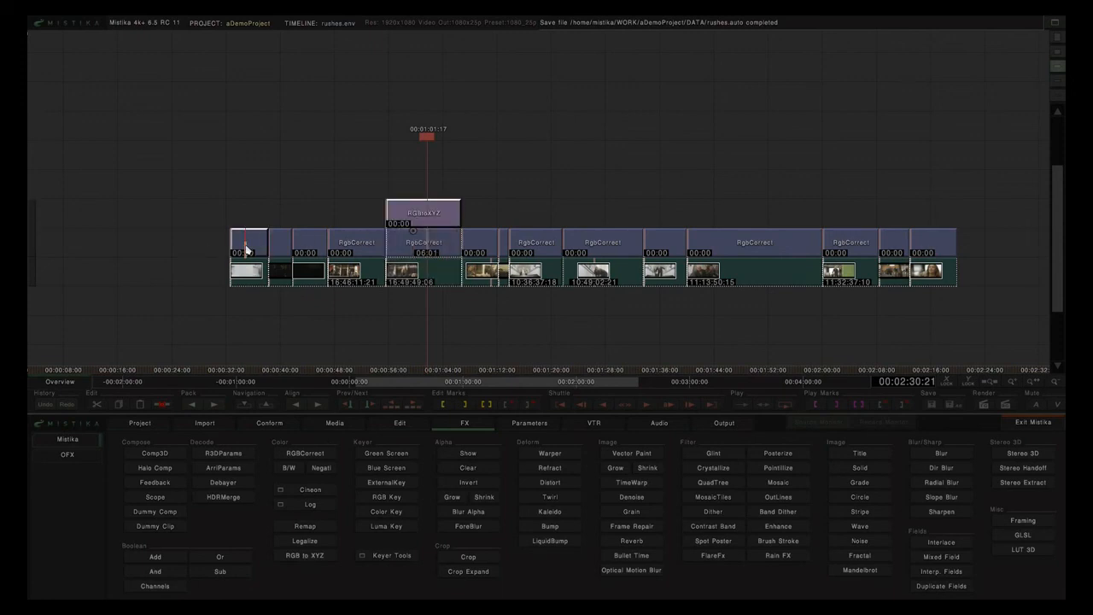
left_click_drag(212, 246, 1006, 244)
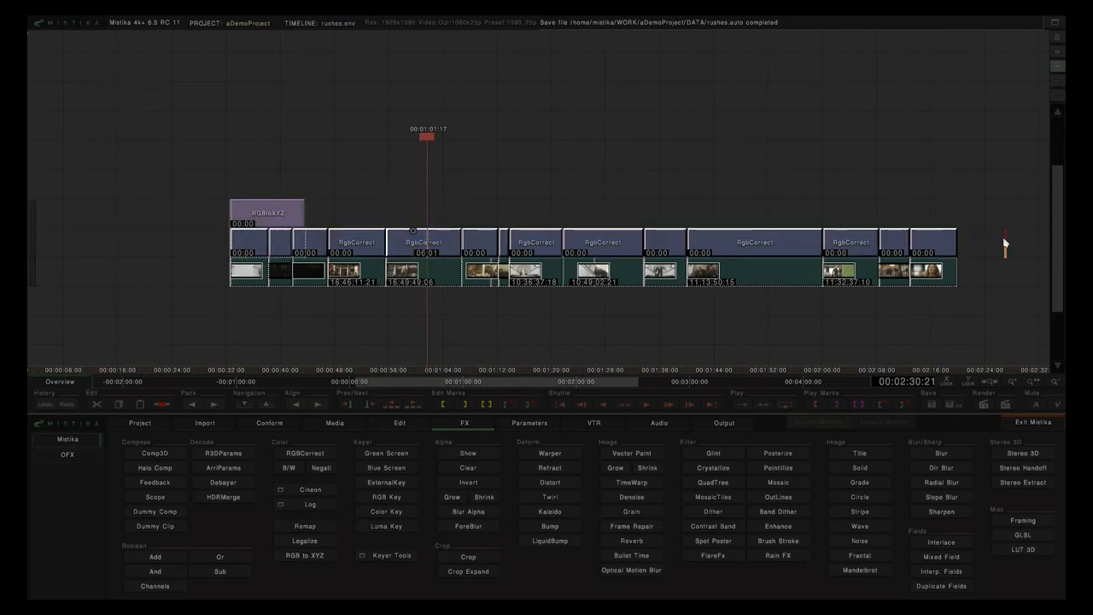
left_click_drag(295, 213, 956, 202)
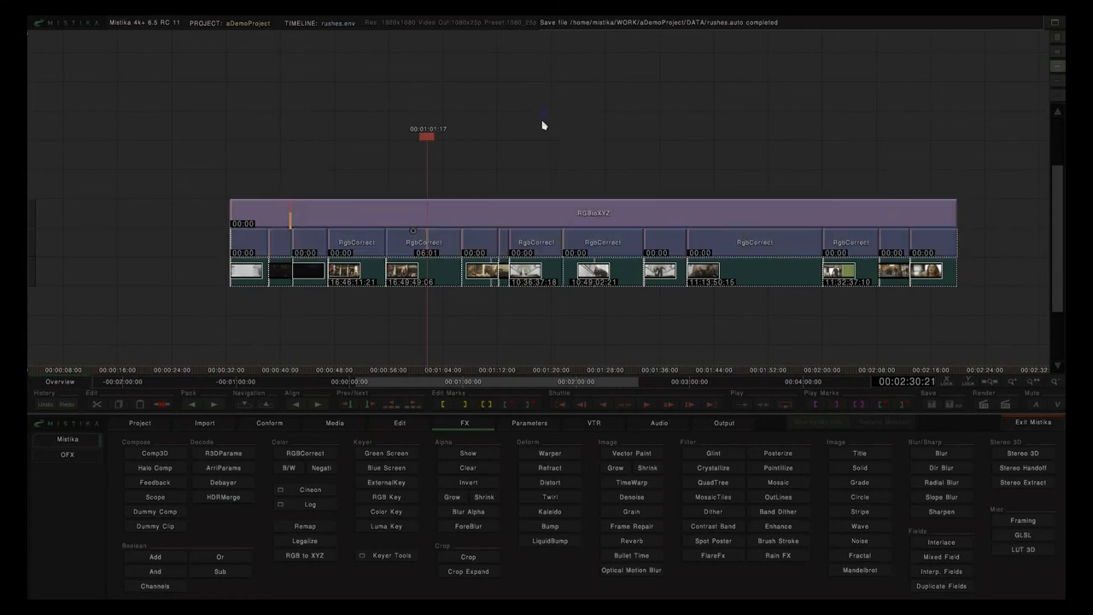
Step: Open the stack at RGBtoXYZ to view the converted image, return to the timeline and delete the effect
double_click(478, 215)
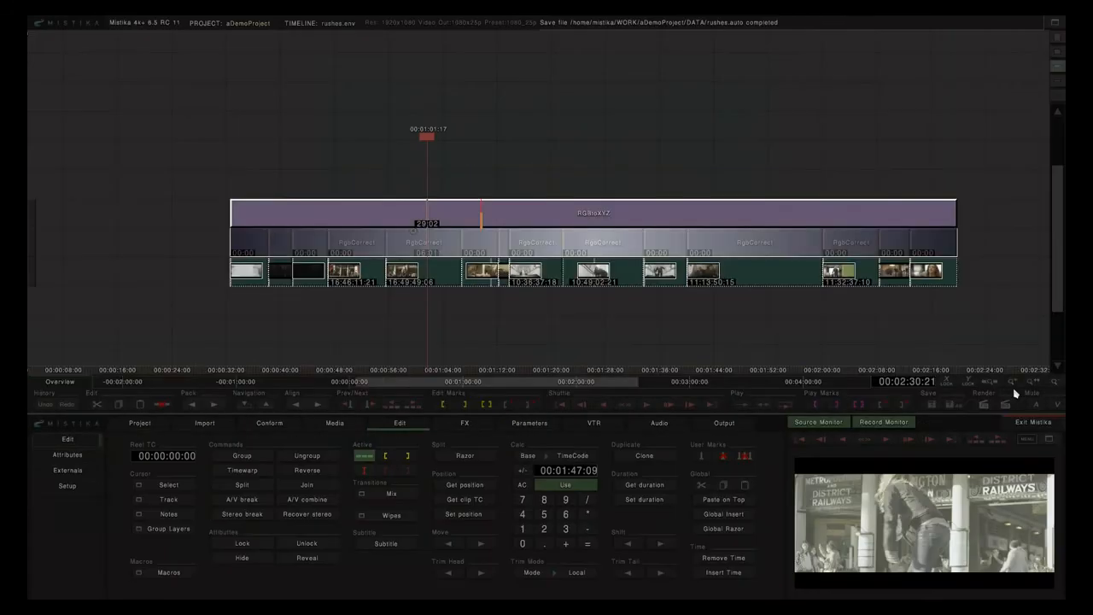
left_click(1025, 386)
key("Delete")
Step: Add a Legalize effect over the whole timeline and open it to view its result before returning to the timeline
left_click(467, 424)
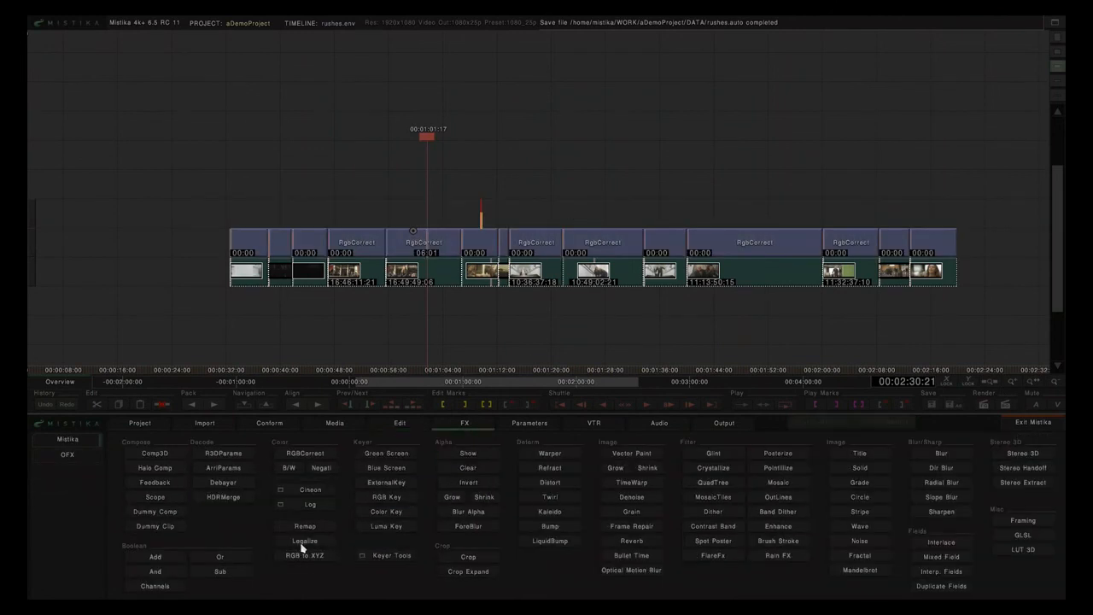
left_click(239, 251)
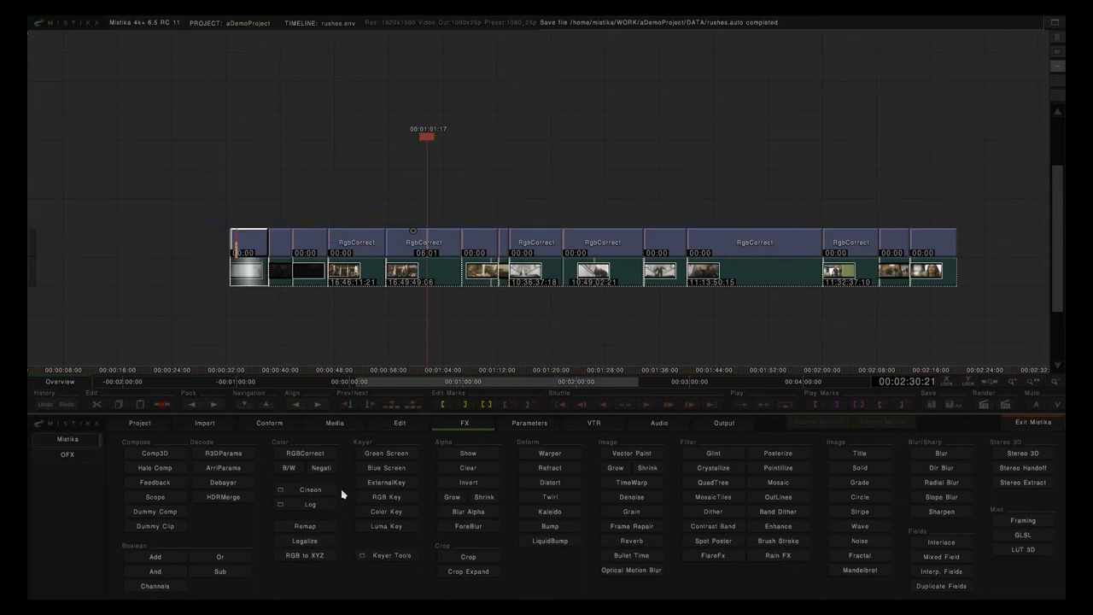
left_click(306, 543)
key("f")
left_click(556, 133)
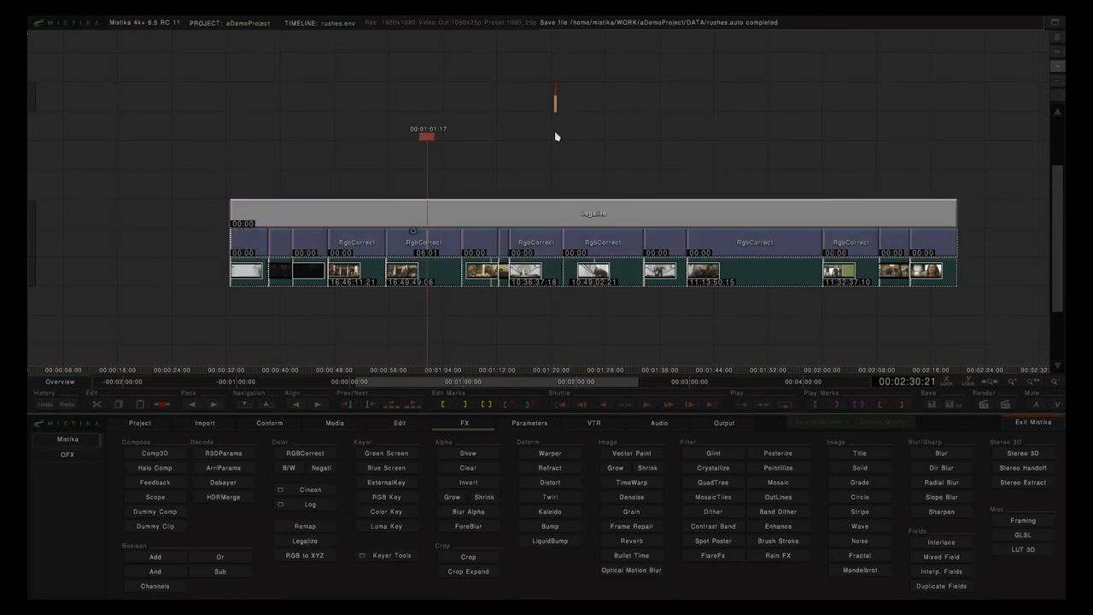
double_click(509, 223)
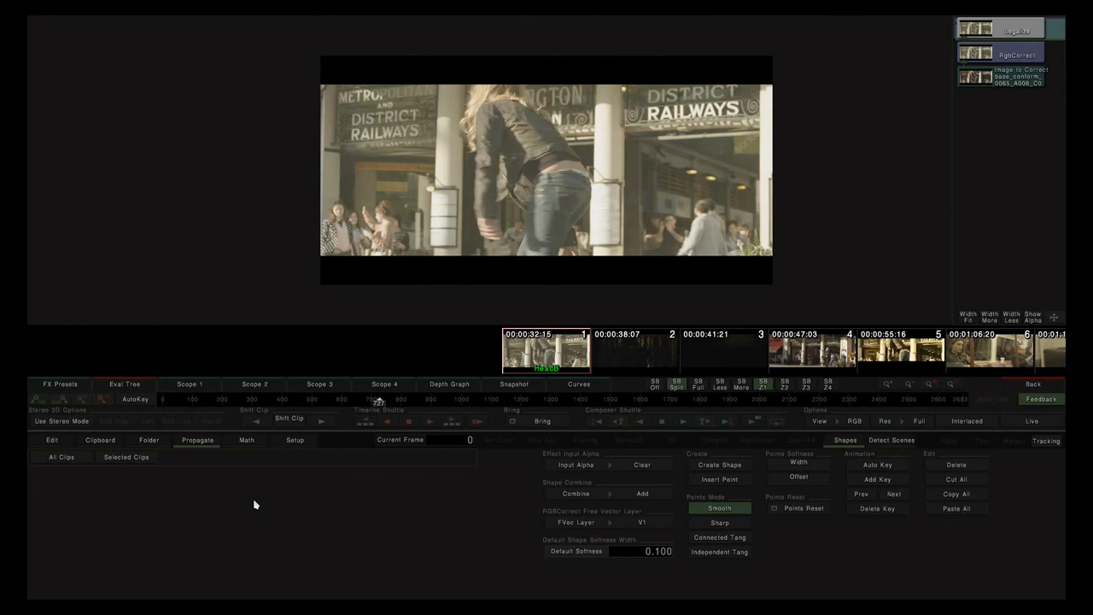
left_click(1027, 385)
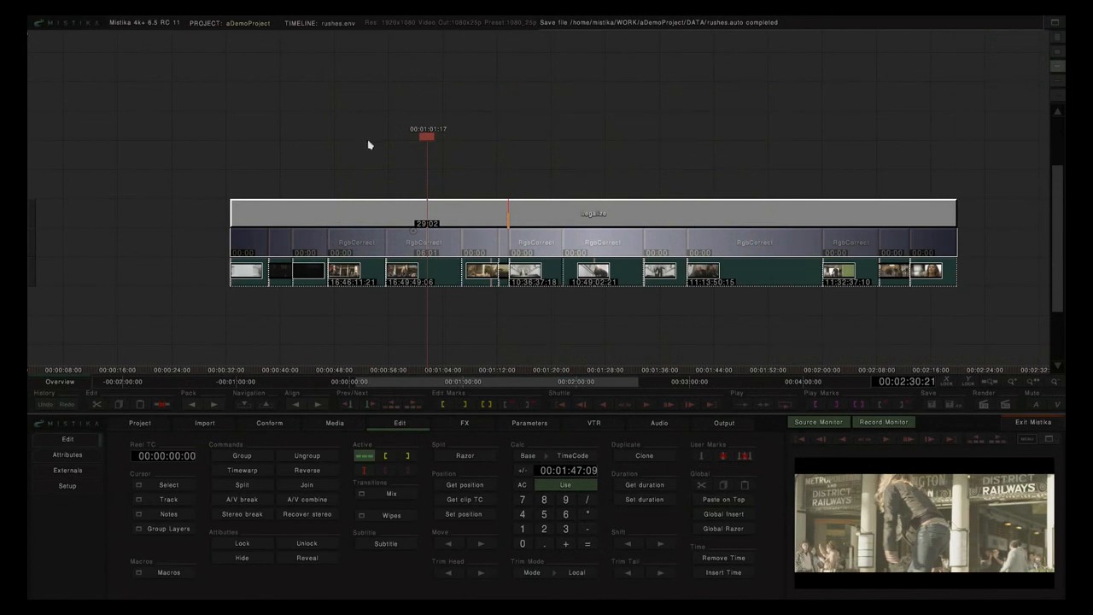
Step: Move the Legalize effect two tracks up, leaving a gap above the RgbCorrect effects, and shift the playhead slightly earlier
left_click(511, 202)
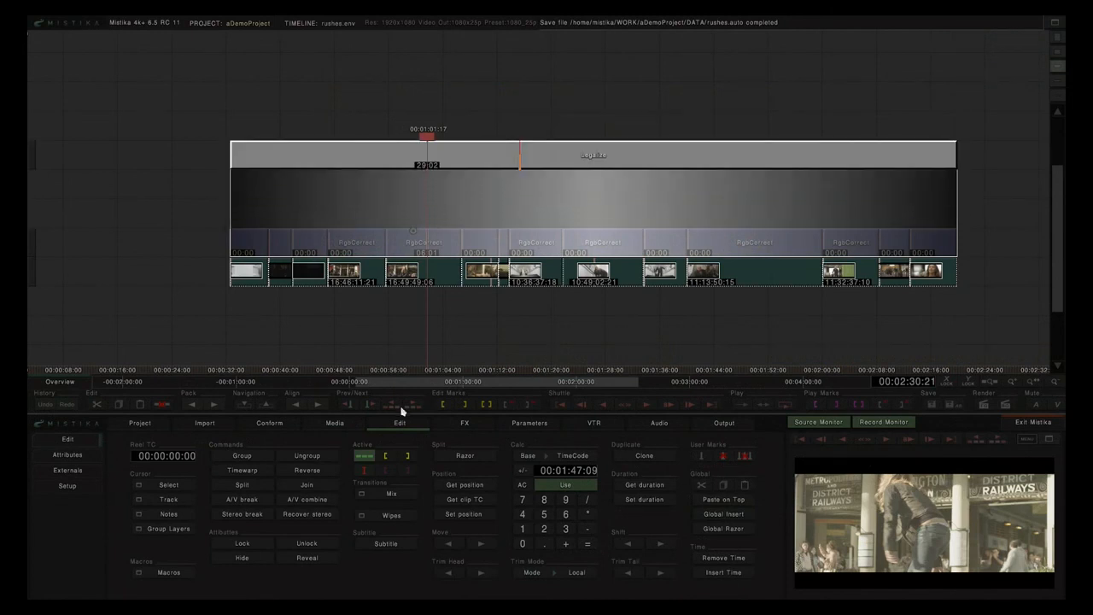
left_click(465, 423)
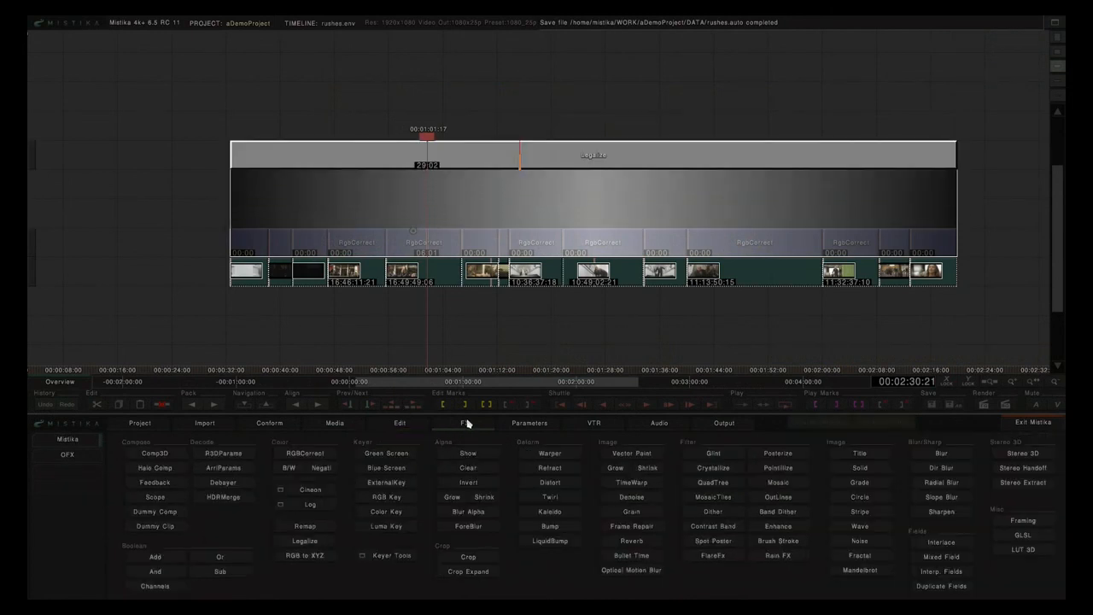
left_click(431, 141)
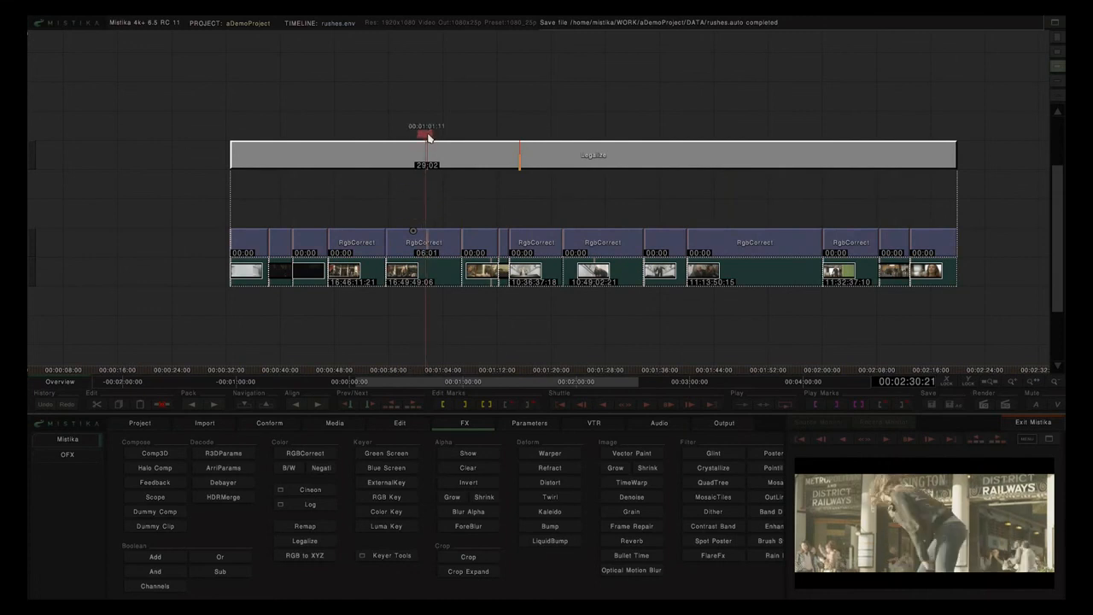